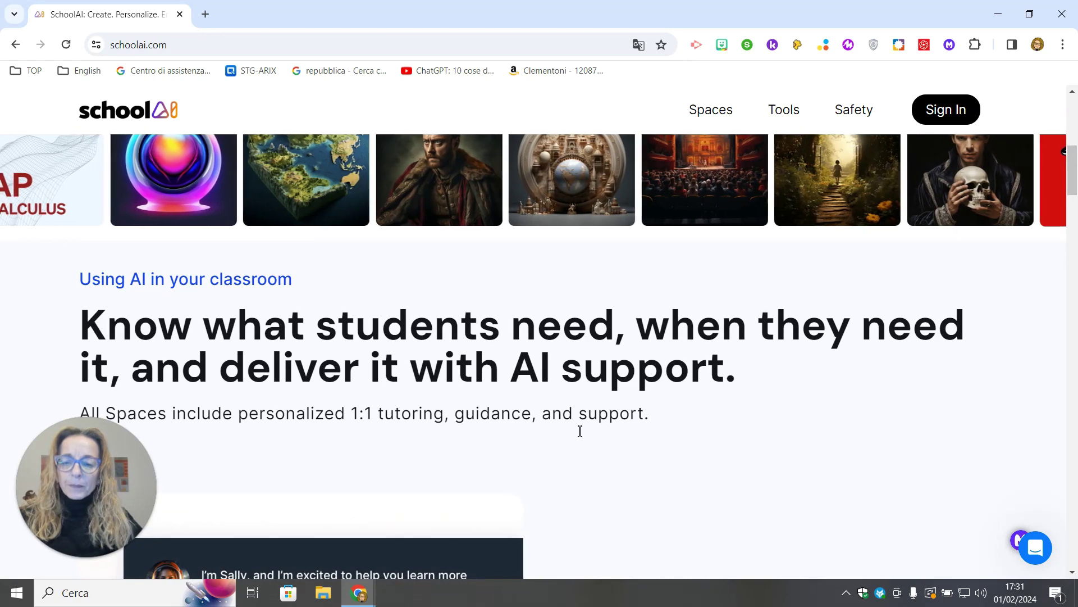
Look through the SchoolAI homepage sections on Spaces, Mission Control, real-time insights, AI training and testimonials down to the footer.
scroll(580, 435, "down", 3)
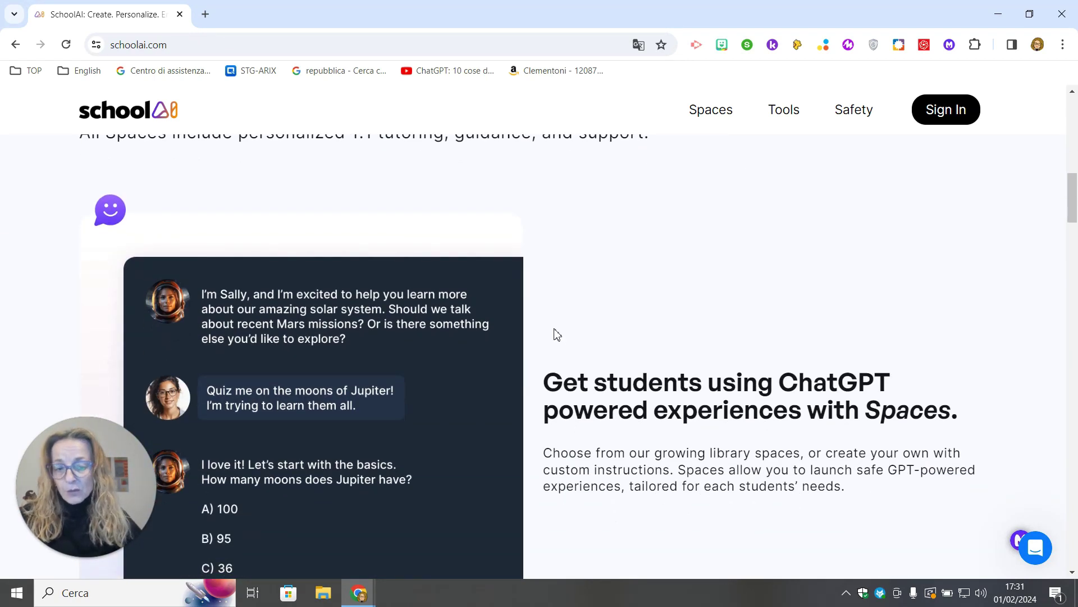
scroll(587, 361, "down", 1)
scroll(587, 361, "down", 9)
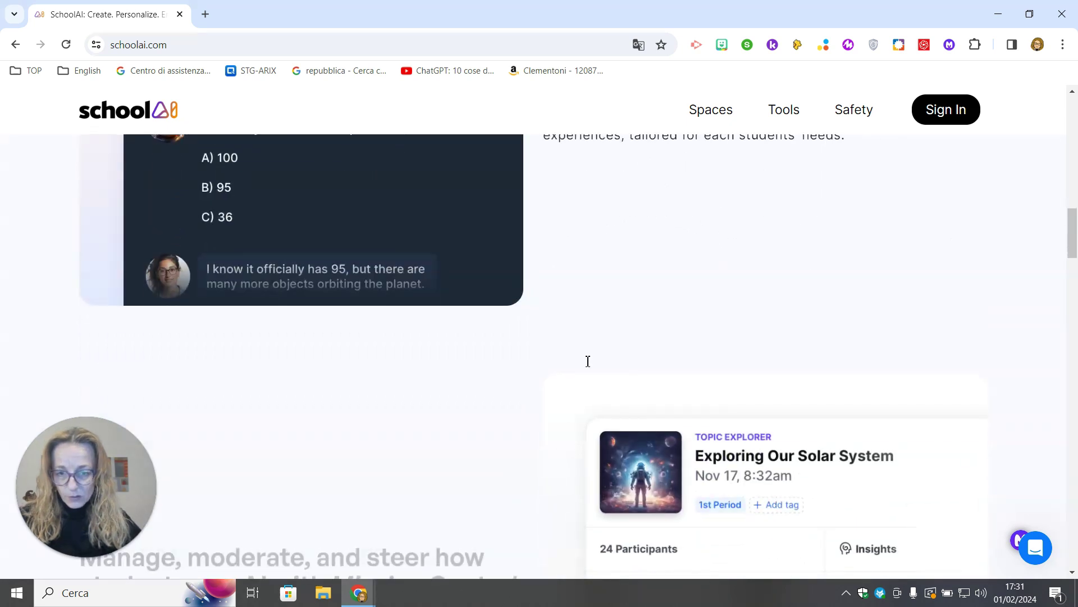
scroll(587, 365, "down", 2)
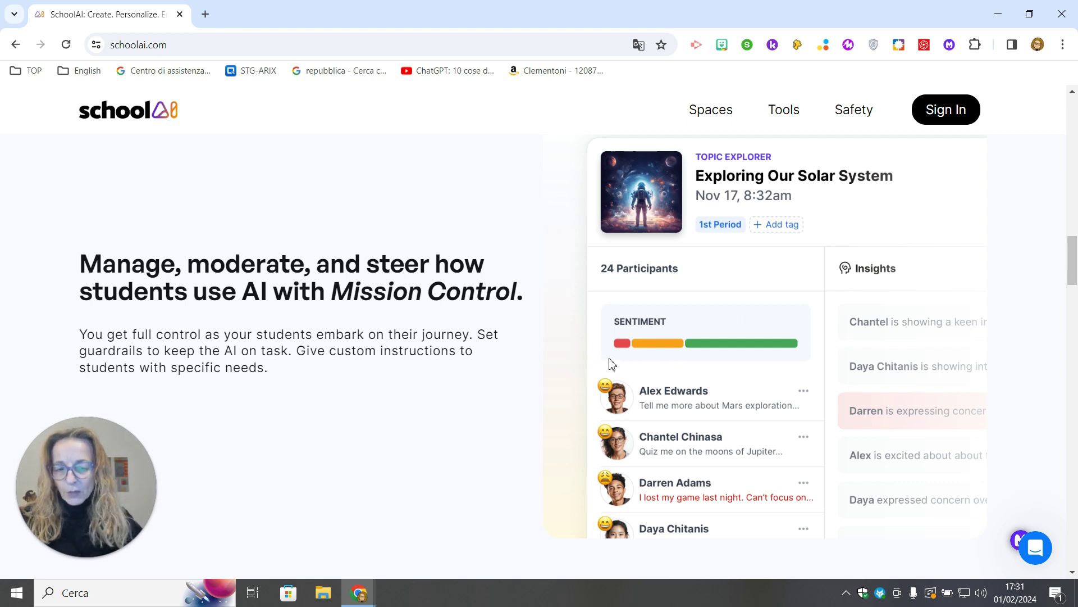
scroll(612, 364, "down", 7)
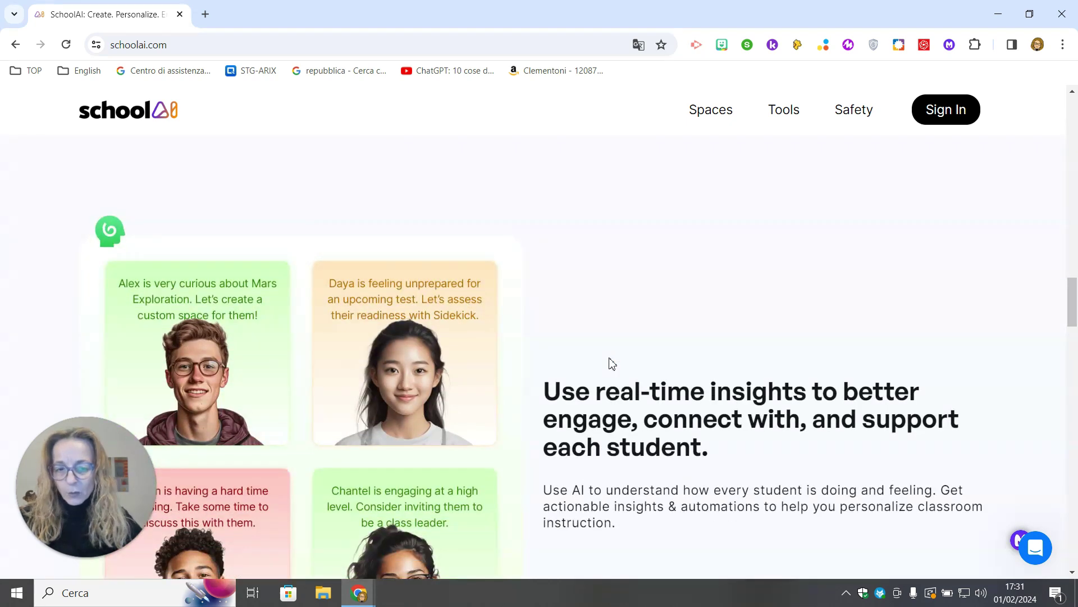
scroll(612, 364, "down", 3)
scroll(611, 362, "down", 9)
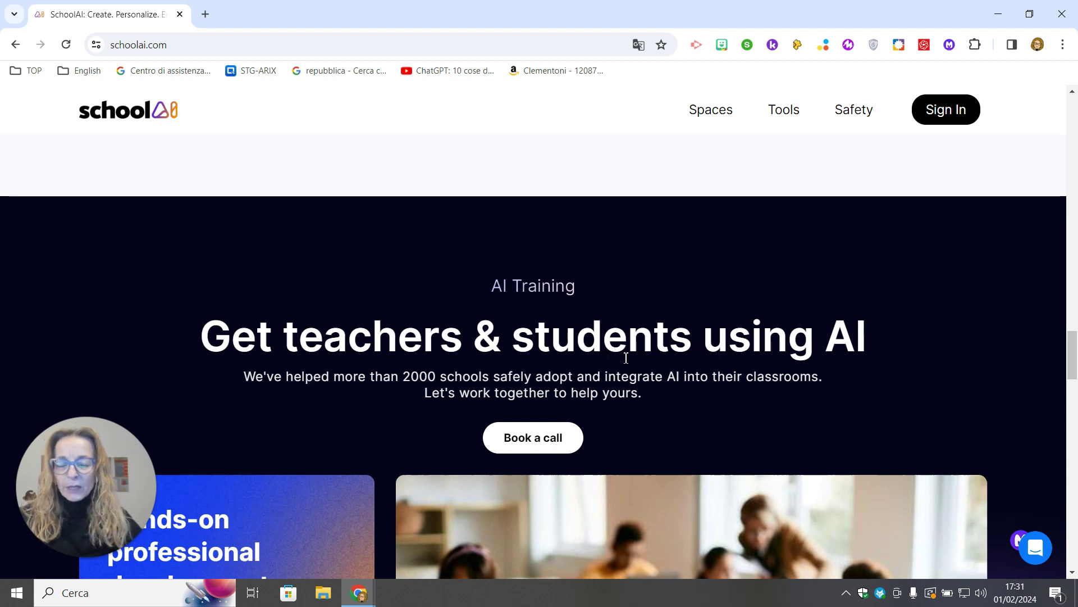
scroll(627, 358, "down", 7)
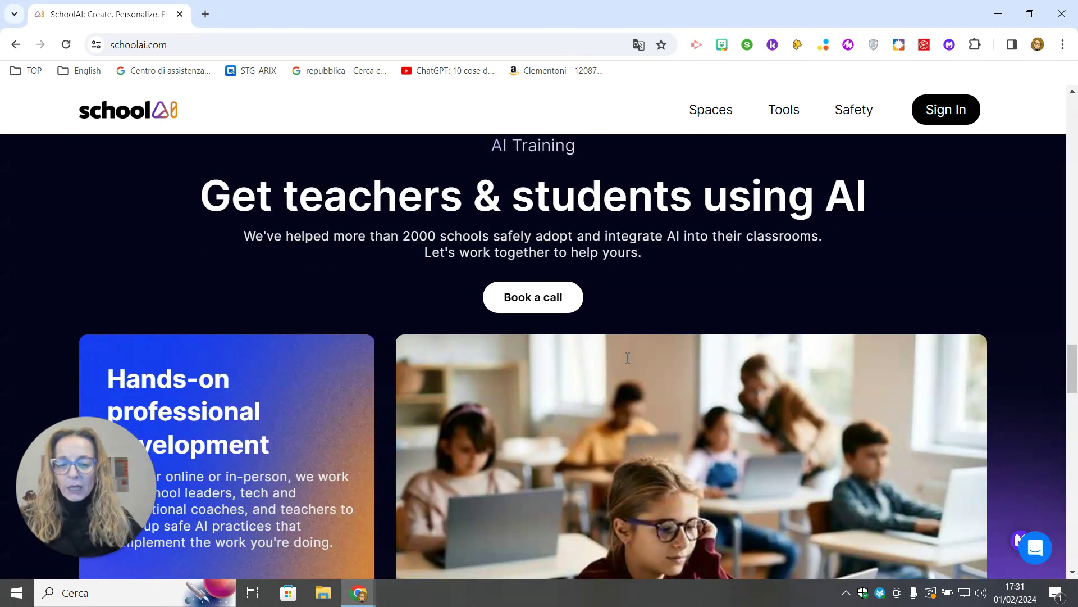
scroll(634, 370, "down", 4)
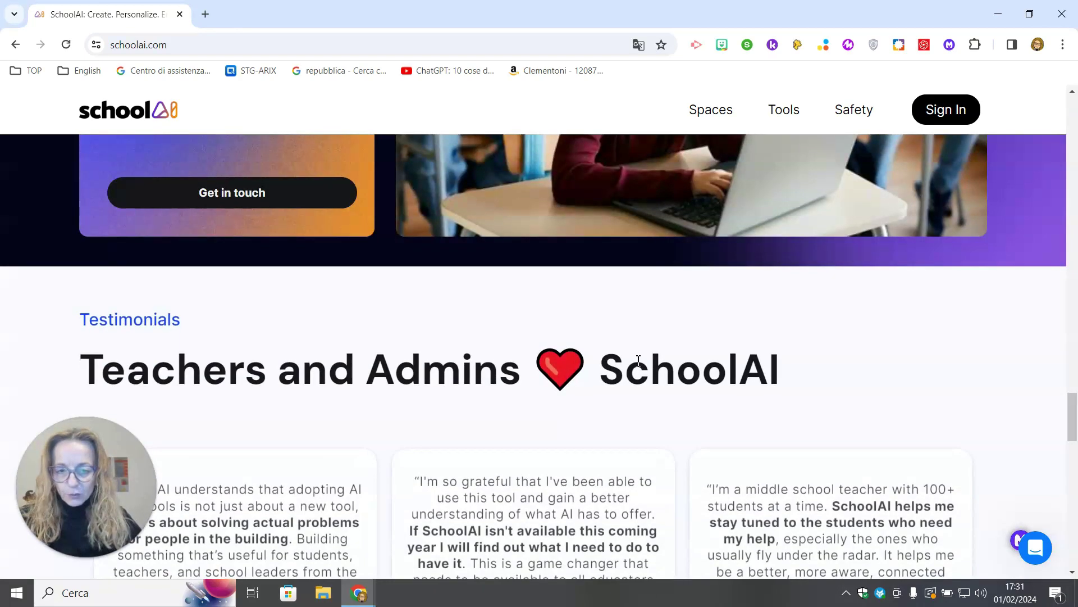
scroll(664, 365, "down", 4)
scroll(665, 365, "down", 20)
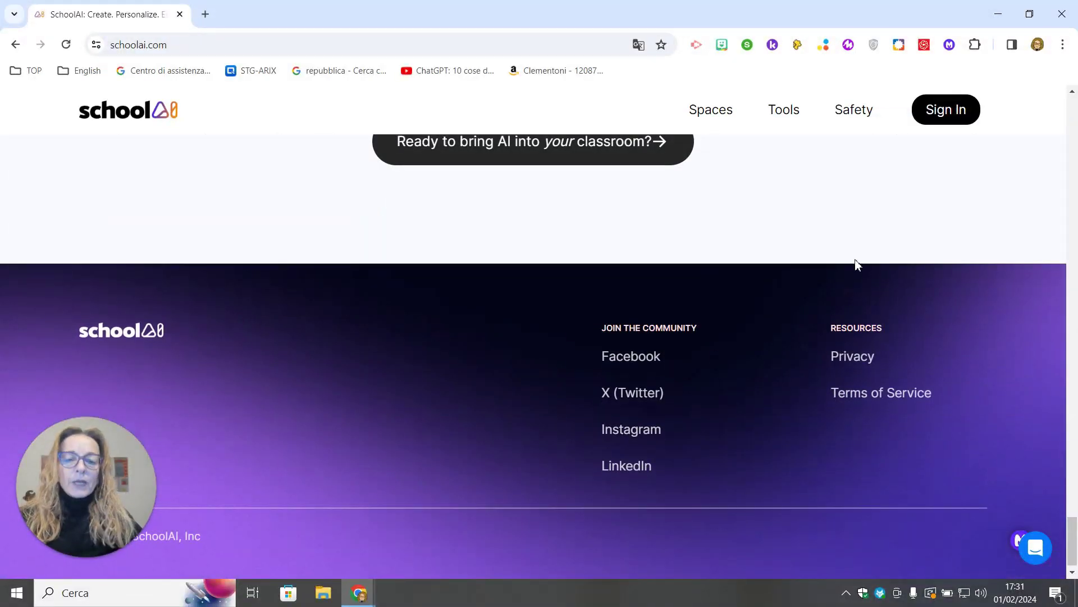
Open the SchoolAI sign-in page, look over the account creation form and return to signing in.
left_click(951, 114)
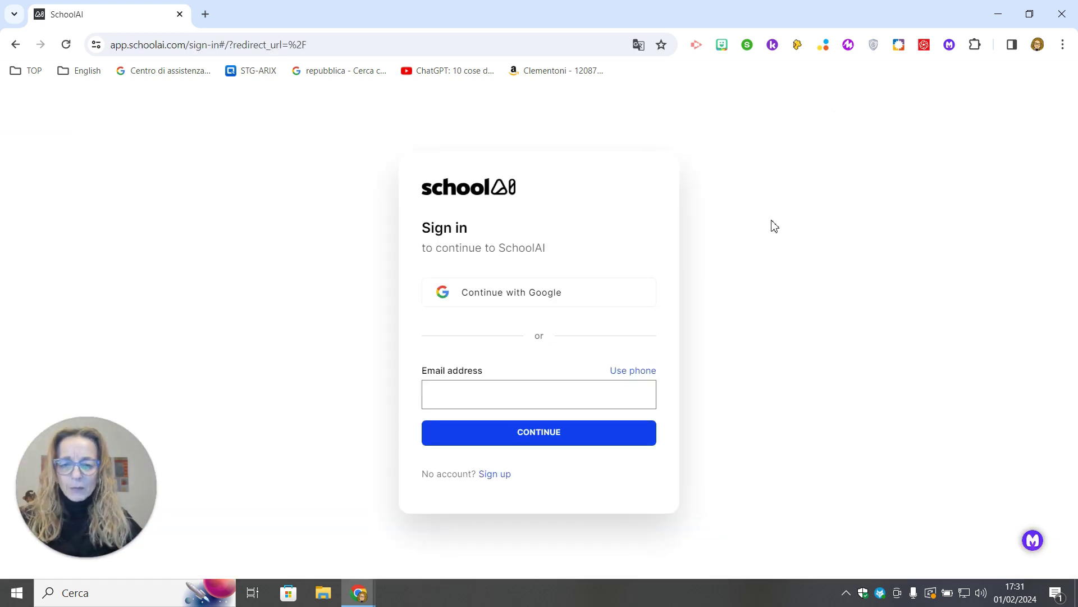
left_click(495, 475)
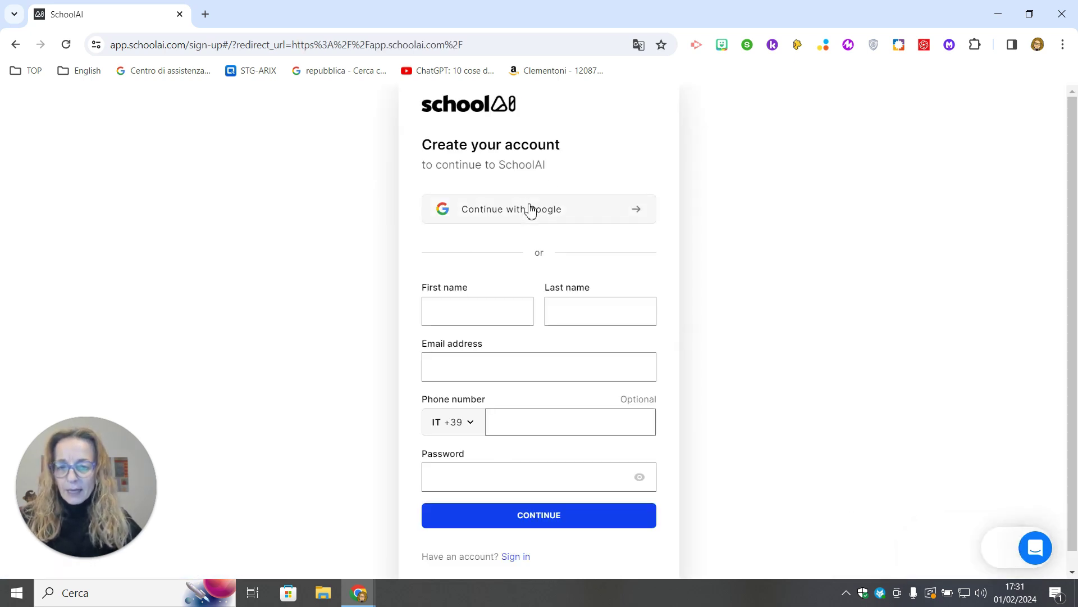
scroll(542, 239, "down", 1)
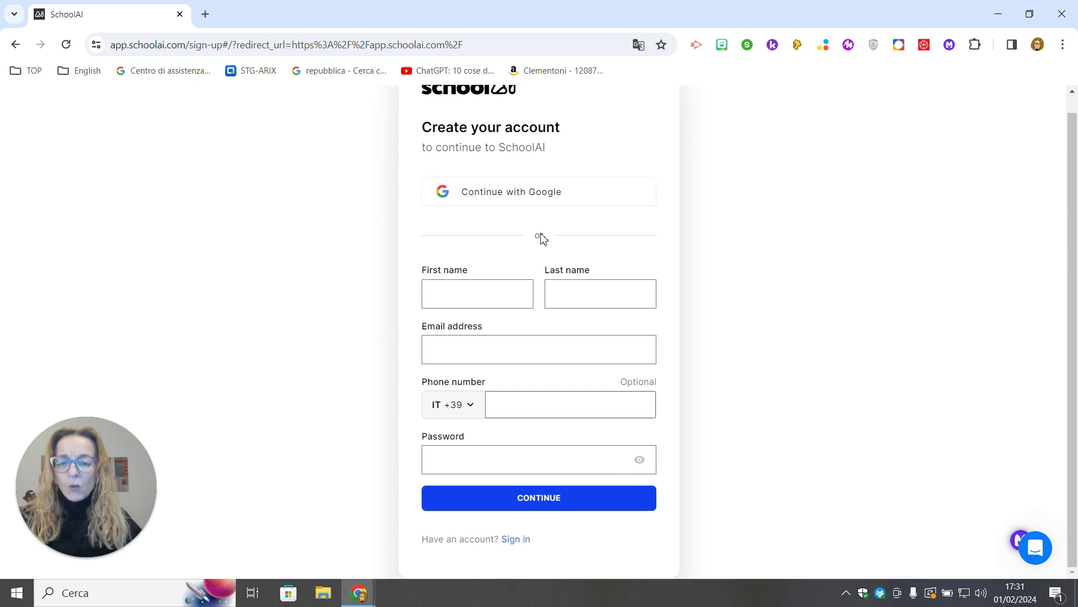
left_click(512, 542)
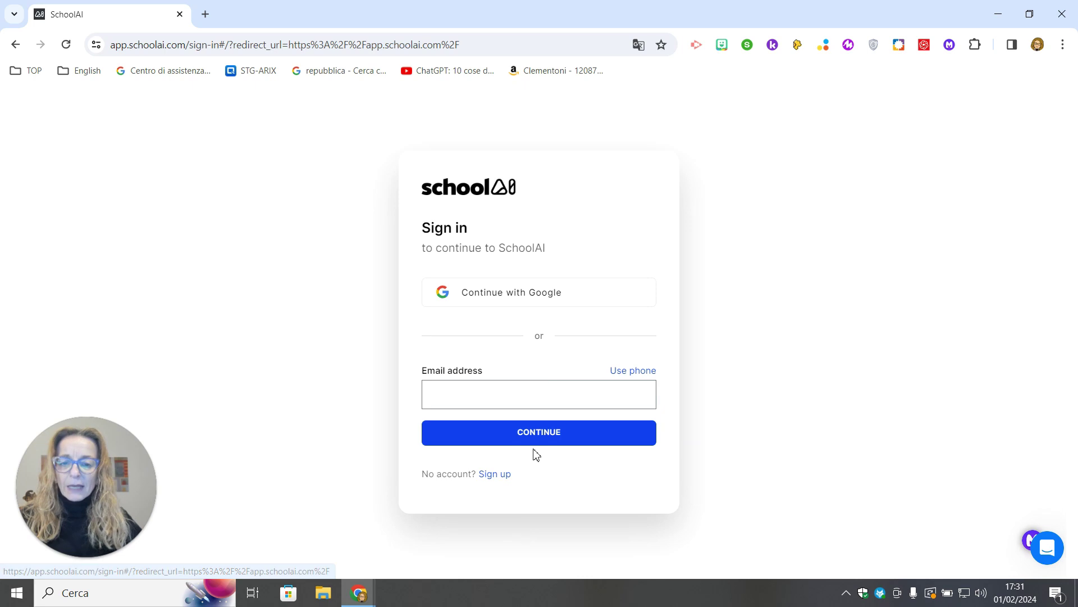
Sign in with the Google account, save the profile details and dismiss the notification.
left_click(535, 289)
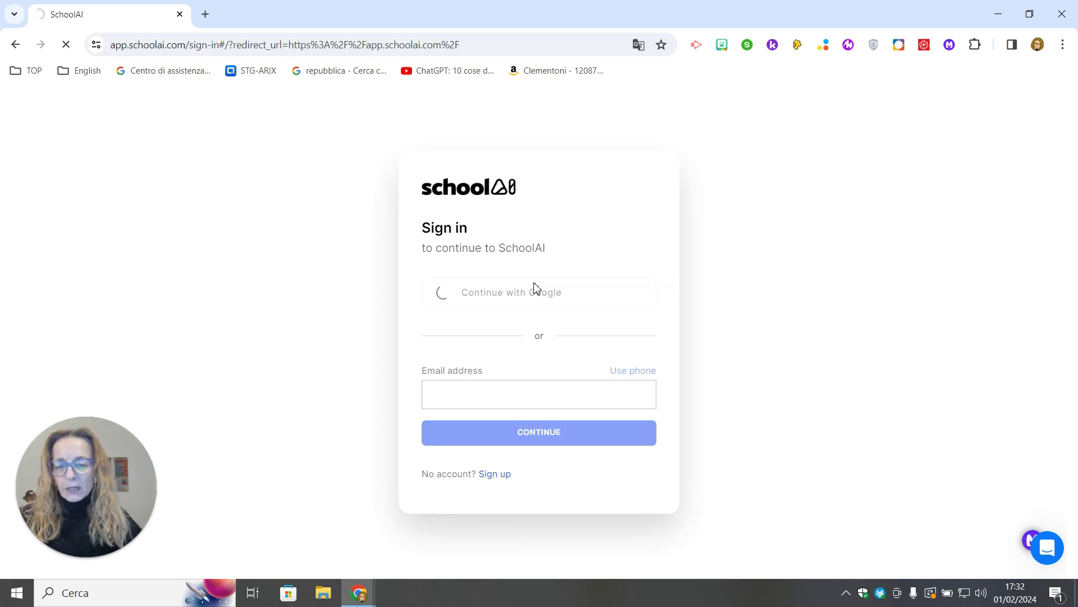
left_click(621, 298)
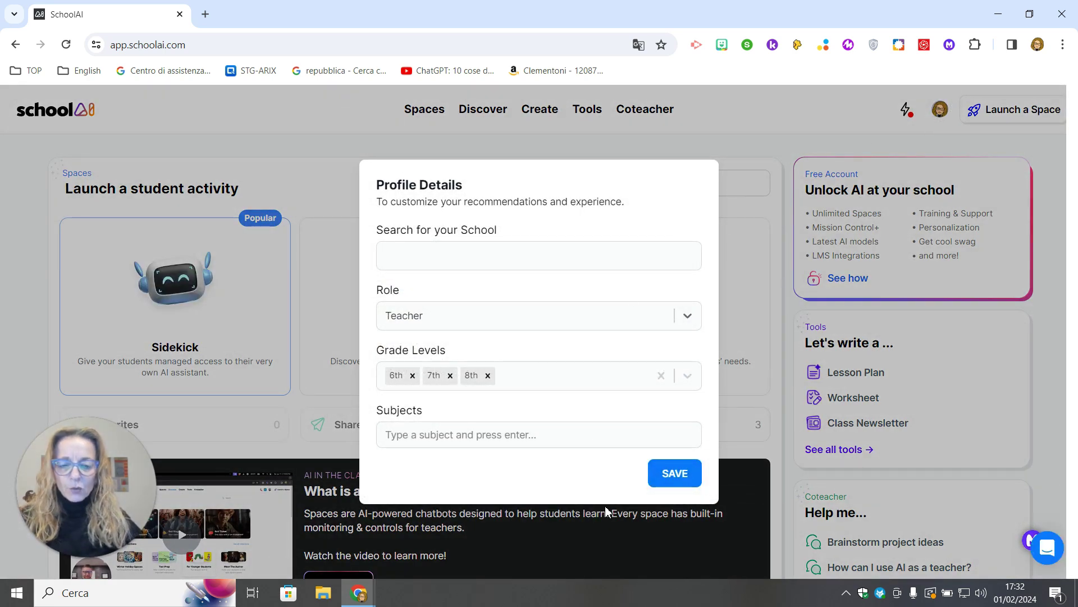
left_click(669, 487)
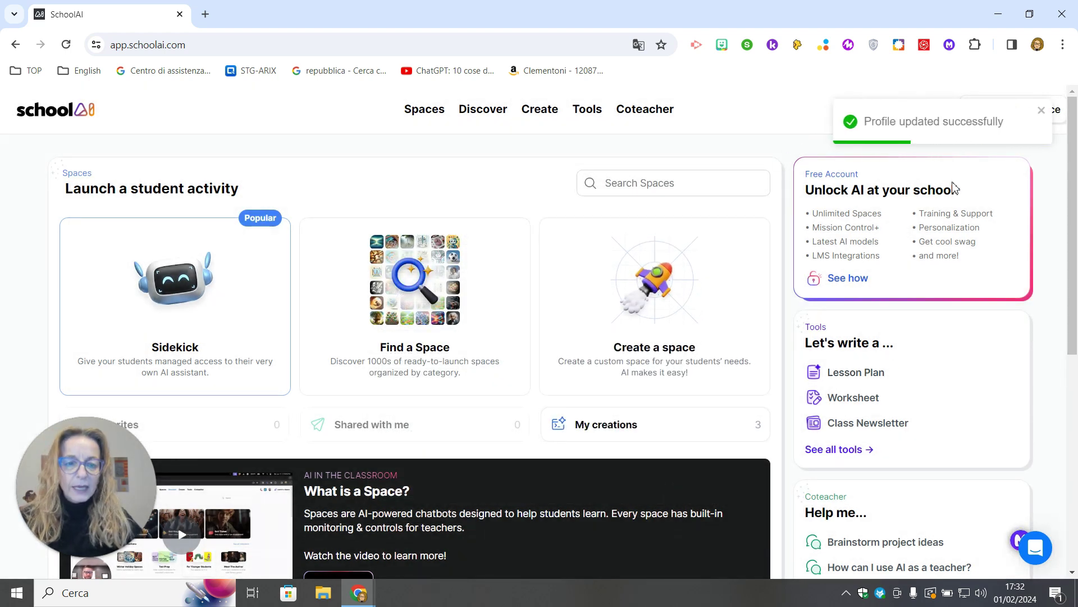
left_click(1041, 112)
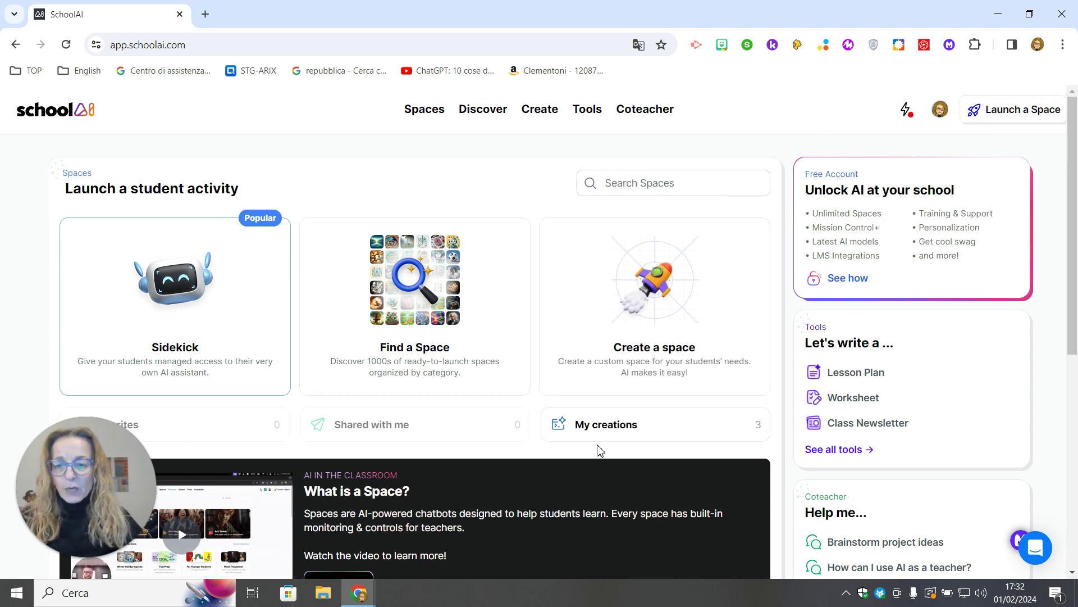
Look over the home dashboard down to the recent sessions list and return to its beginning.
scroll(600, 444, "down", 2)
scroll(613, 447, "down", 5)
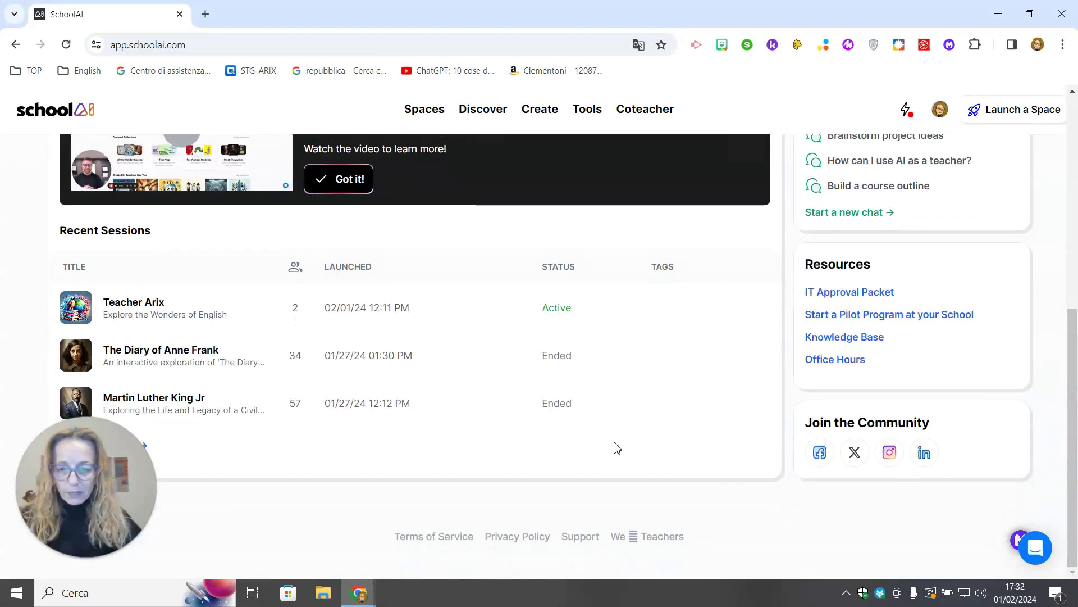
scroll(626, 444, "up", 7)
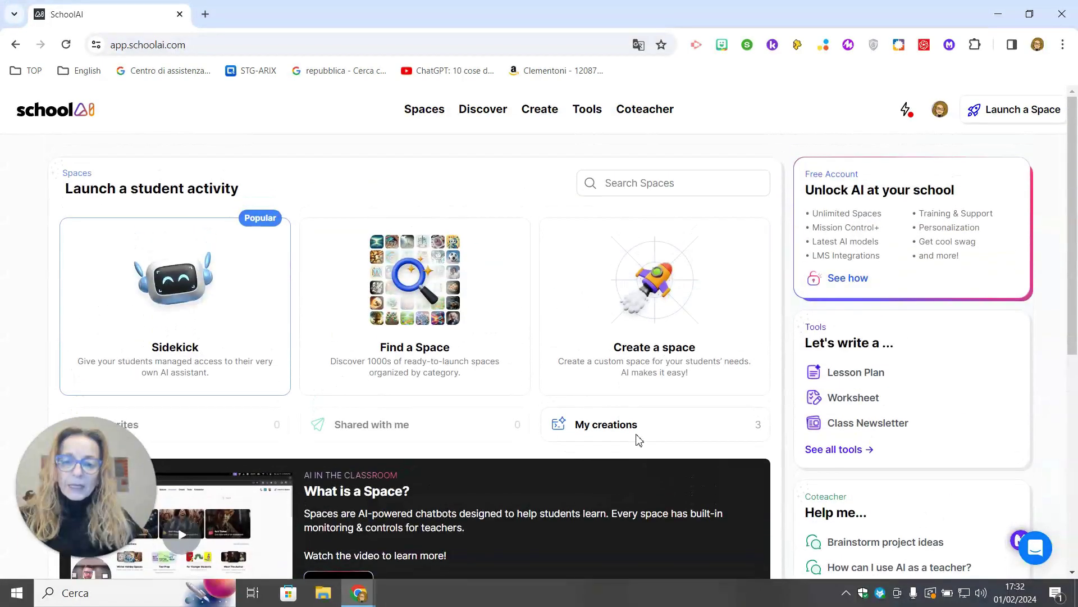
Open the Tools page and look through all the available teacher generators.
left_click(592, 112)
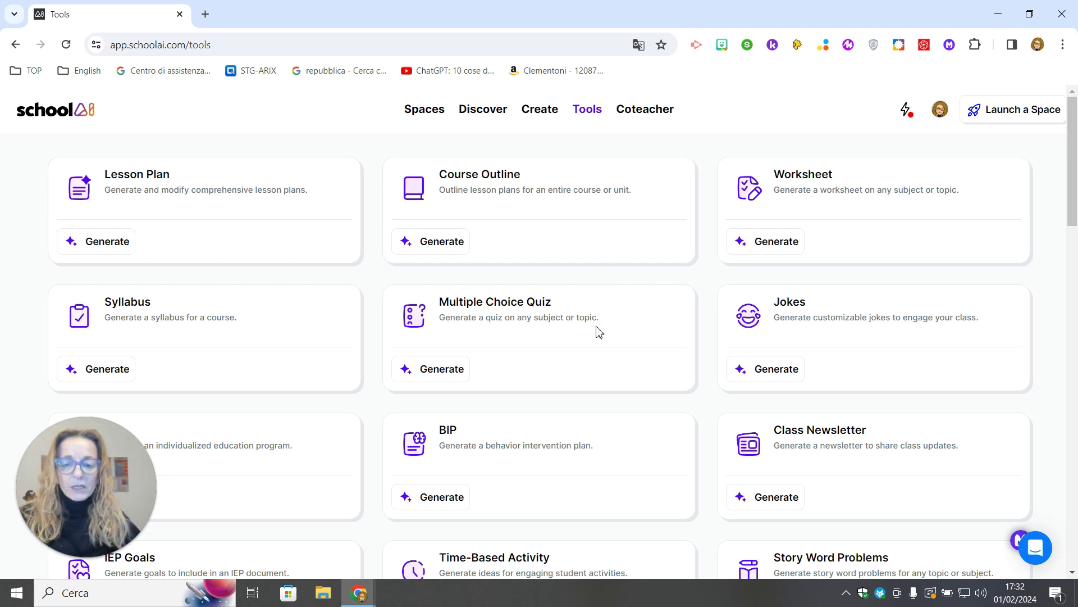
scroll(660, 362, "down", 1)
scroll(659, 363, "down", 4)
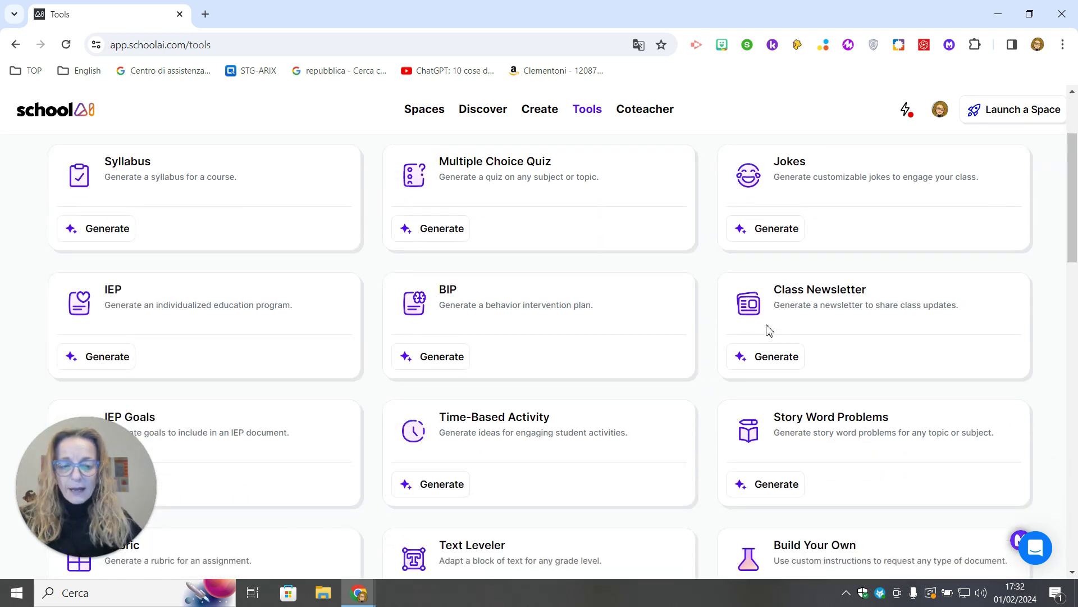
scroll(845, 312, "down", 2)
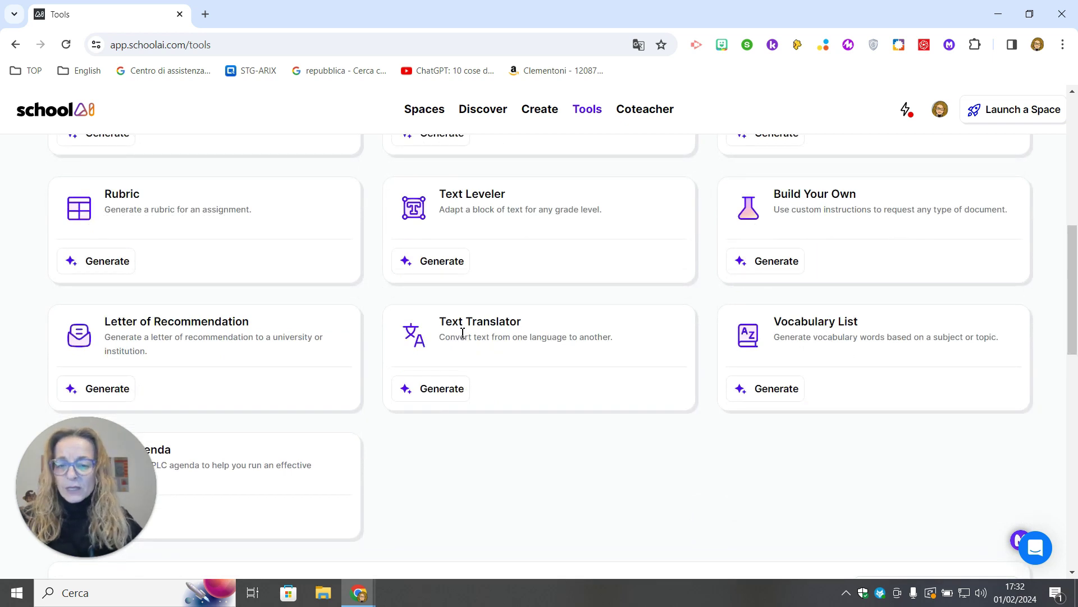
scroll(696, 362, "up", 1)
scroll(696, 362, "up", 7)
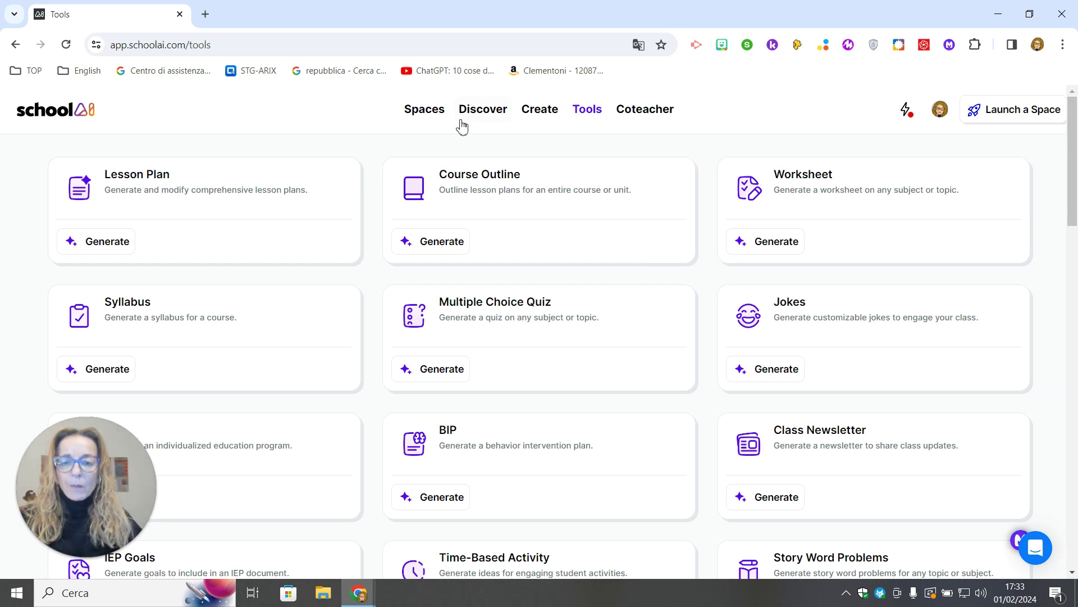
View the recent sessions in Spaces and look over the everyday spaces and featured collections in Discover.
left_click(417, 118)
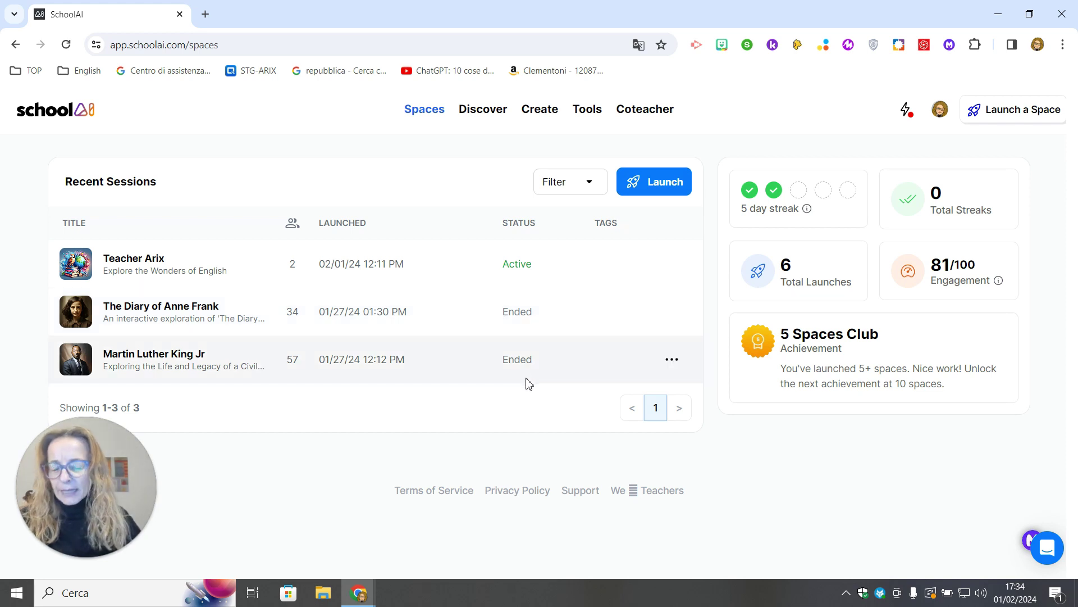
left_click(494, 120)
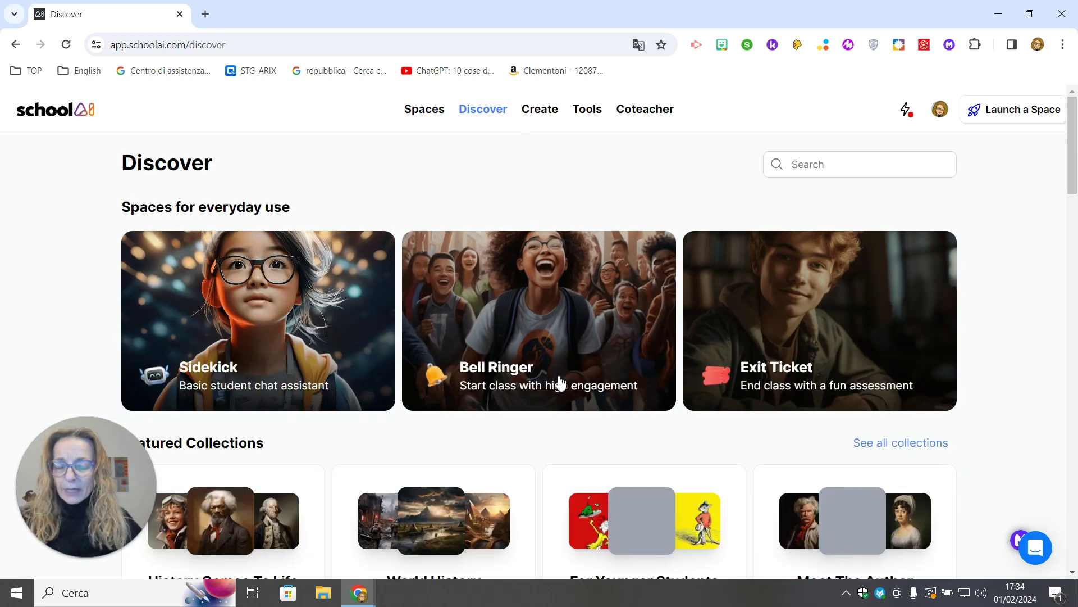
scroll(674, 450, "down", 1)
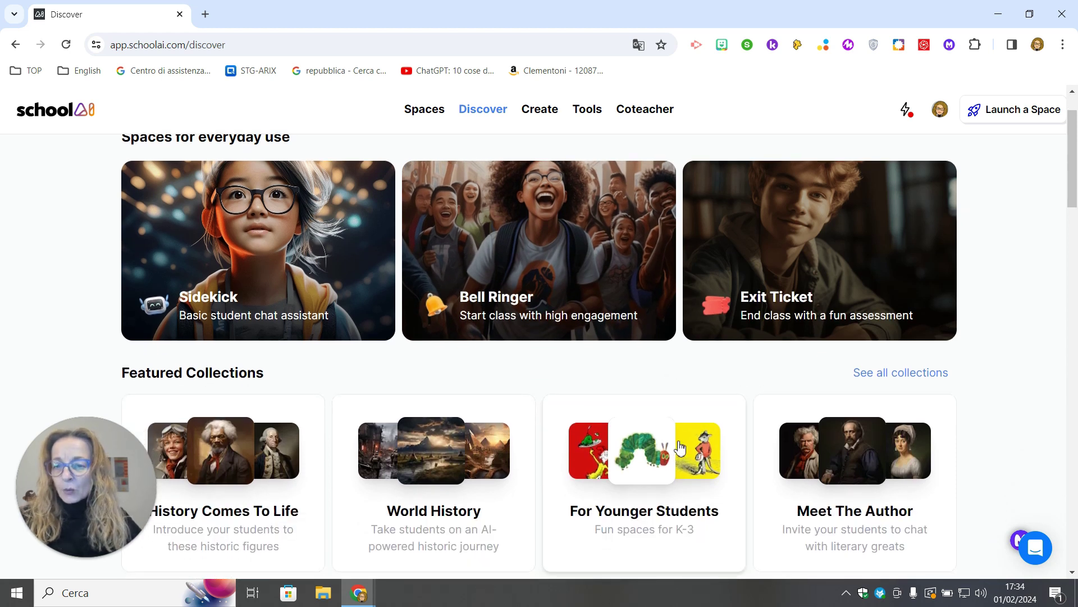
scroll(678, 446, "up", 1)
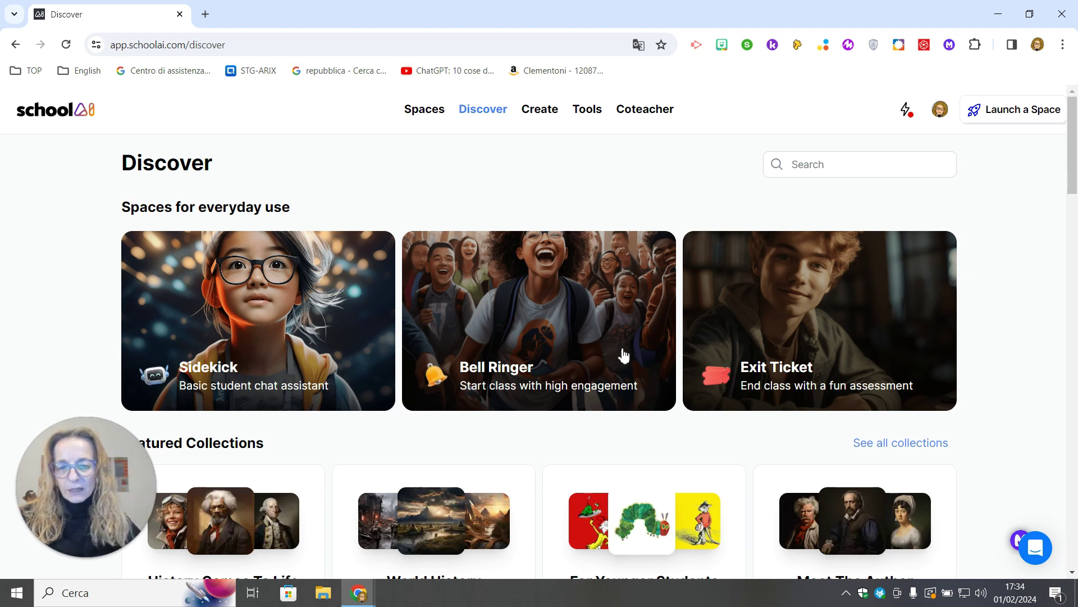
scroll(818, 385, "down", 2)
scroll(818, 385, "down", 3)
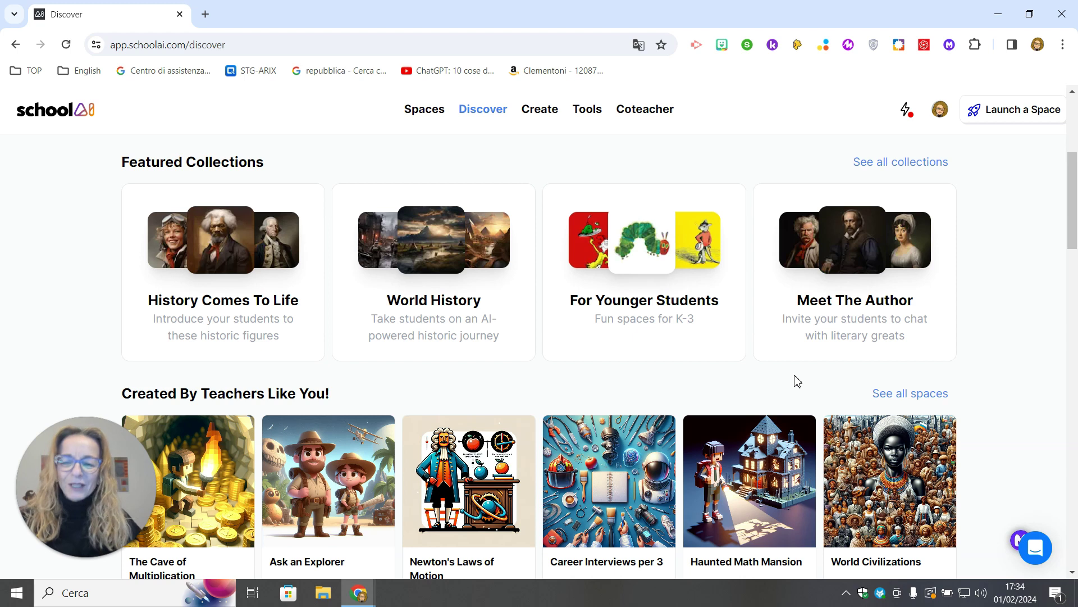
Open the History Comes To Life collection and look through all its historic figures.
left_click(218, 281)
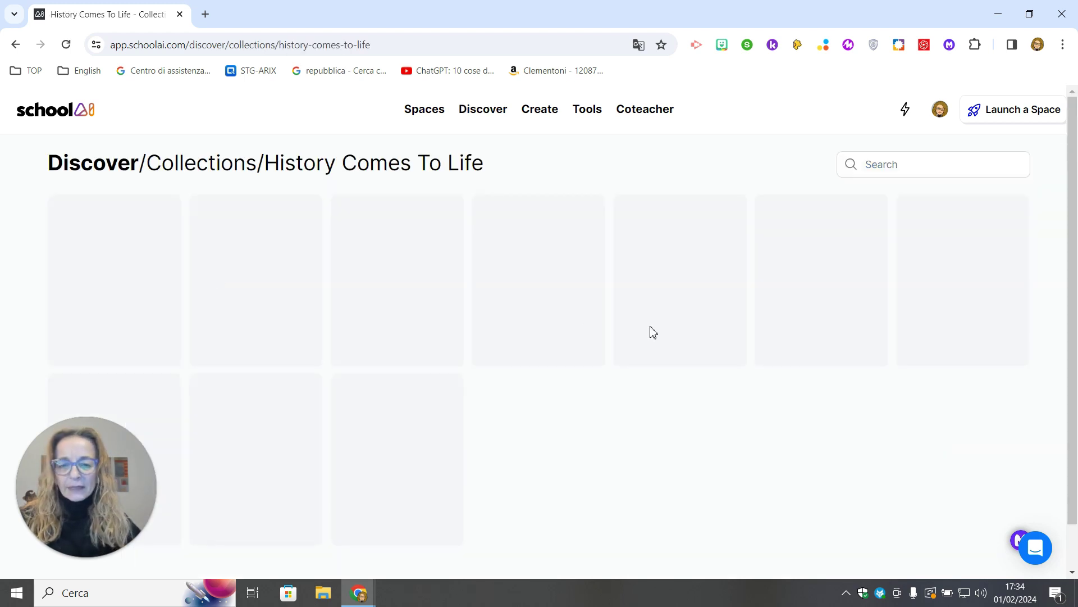
scroll(726, 337, "down", 5)
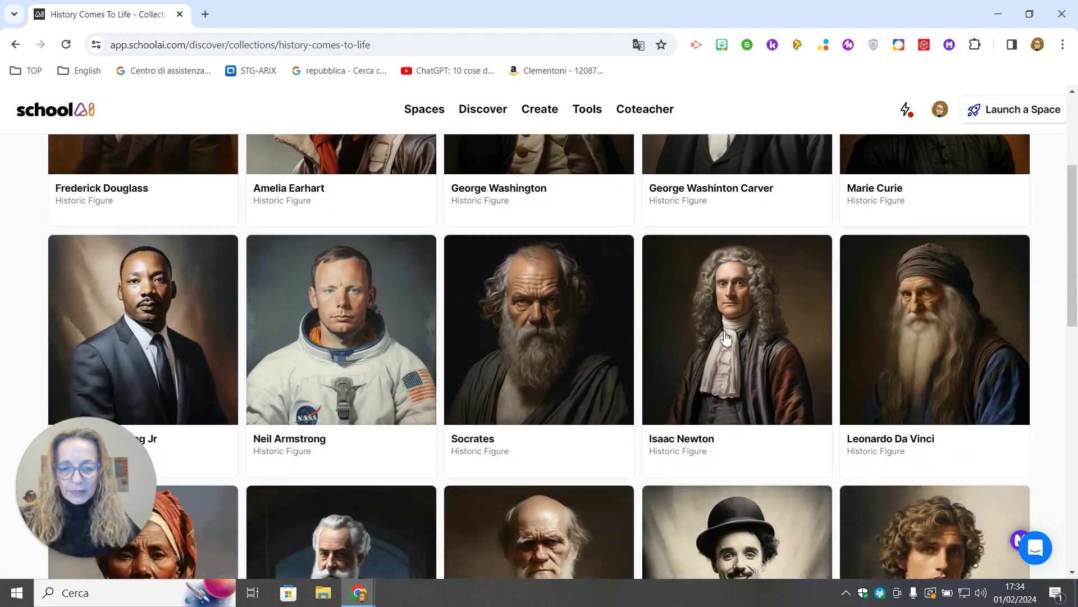
scroll(726, 337, "down", 1)
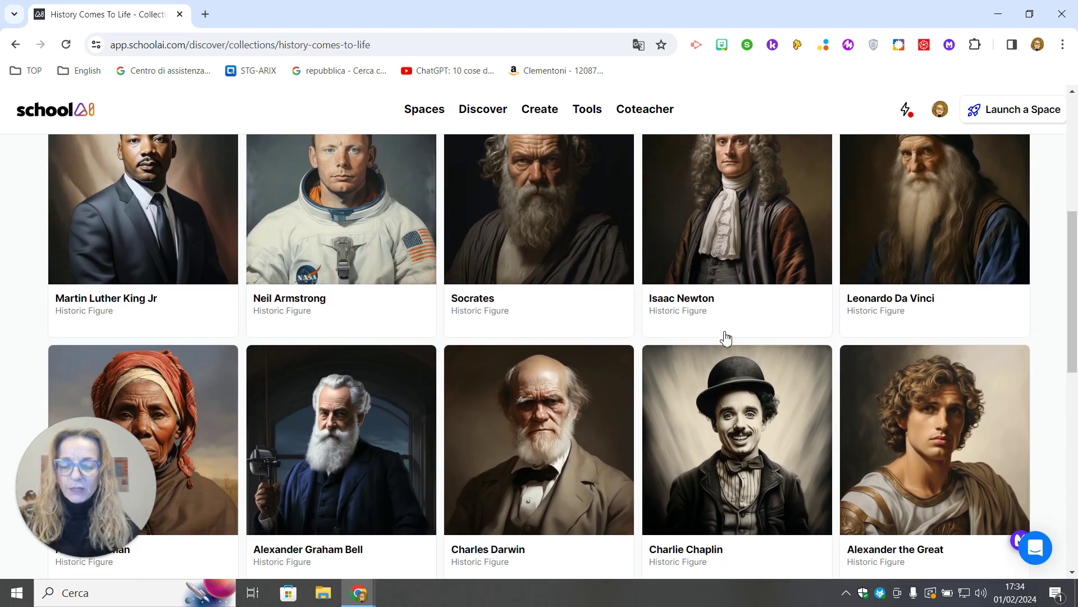
scroll(725, 337, "down", 5)
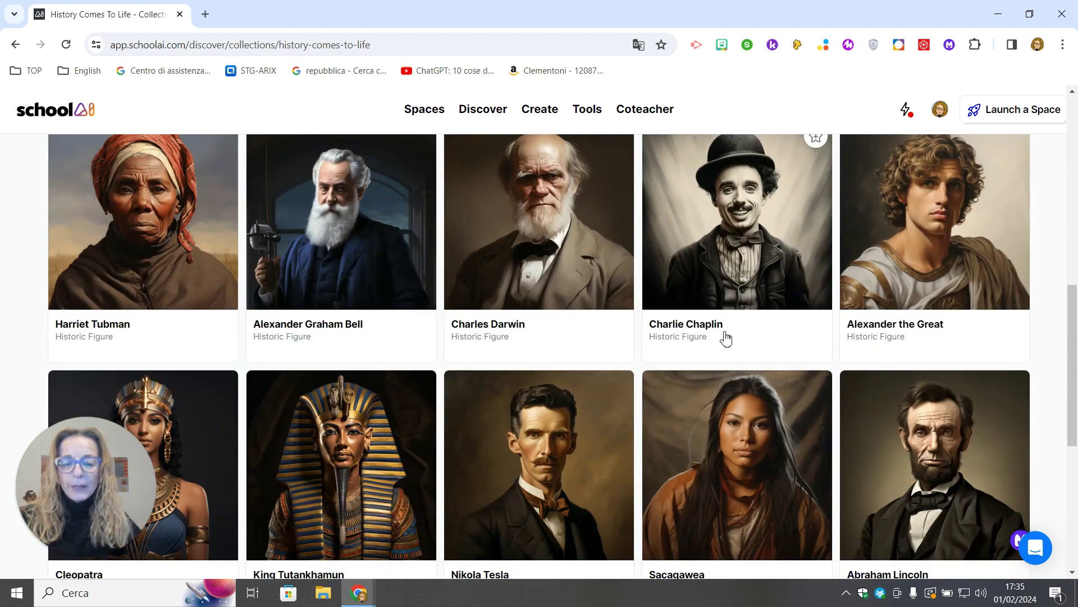
scroll(725, 337, "down", 5)
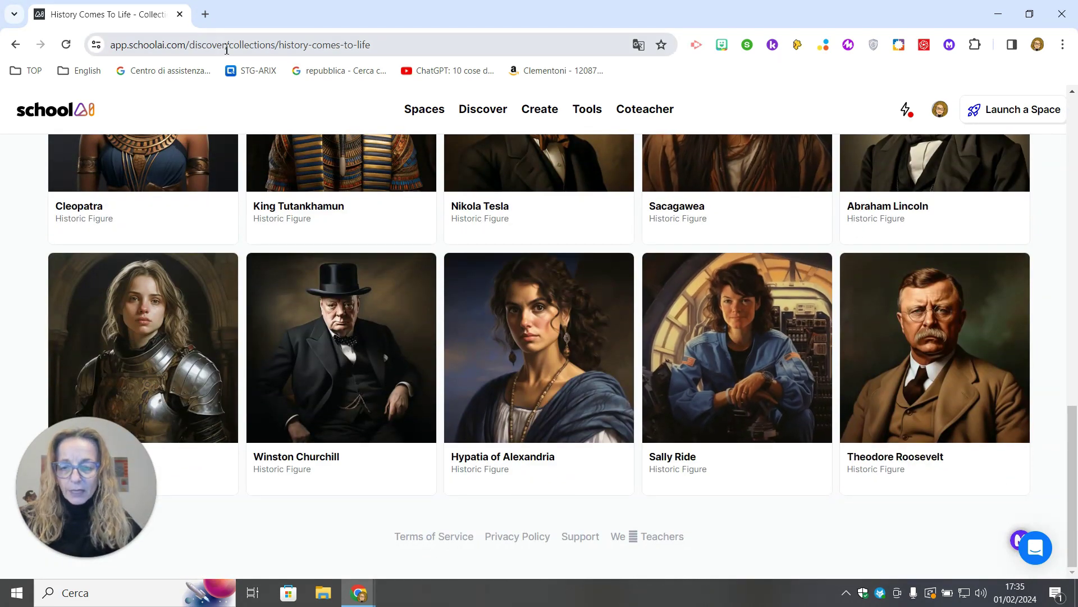
Return to the Discover page and open the World History collection.
left_click(16, 44)
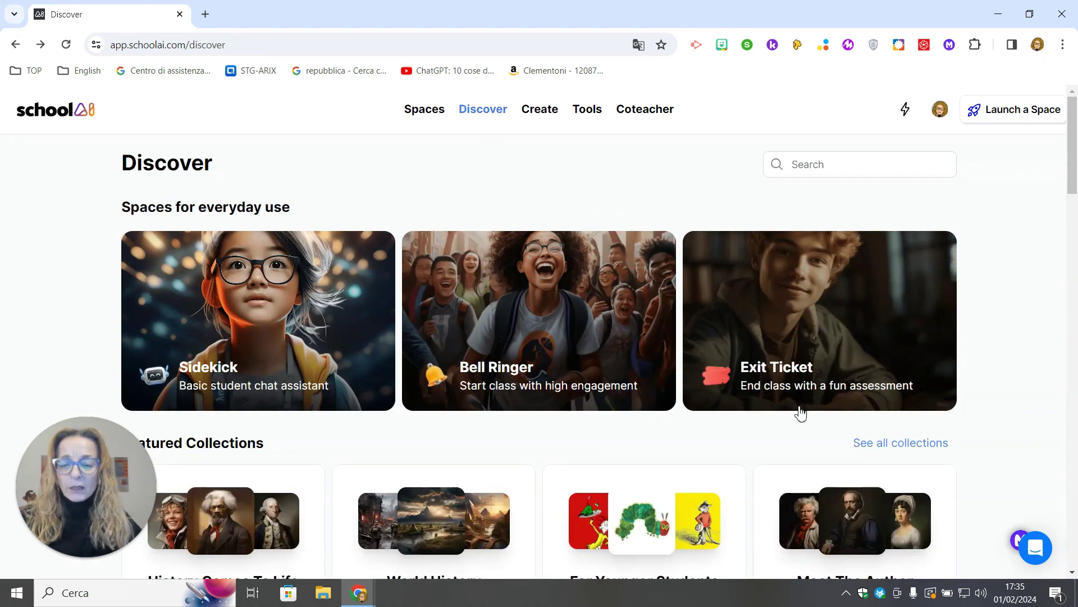
scroll(802, 413, "down", 3)
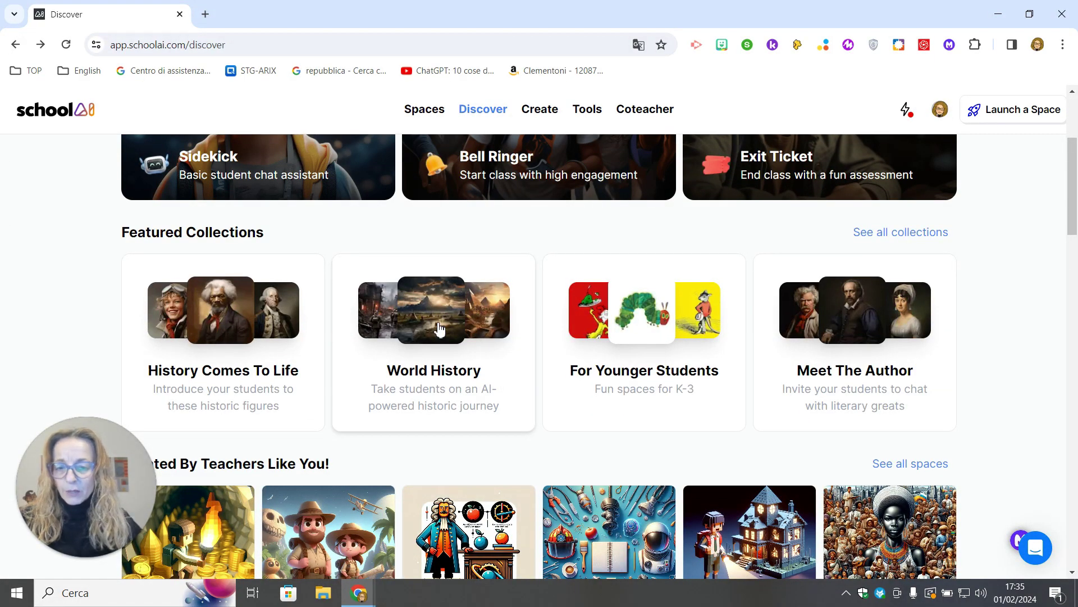
left_click(439, 330)
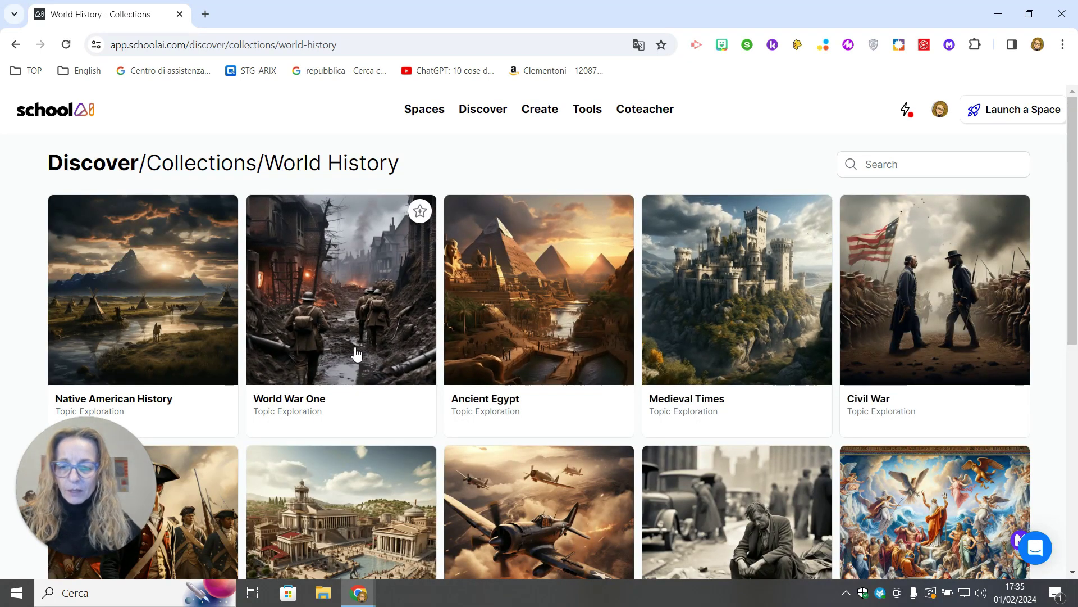
Look through the World History topics, and view the full list of collections from the Discover page.
scroll(416, 350, "down", 4)
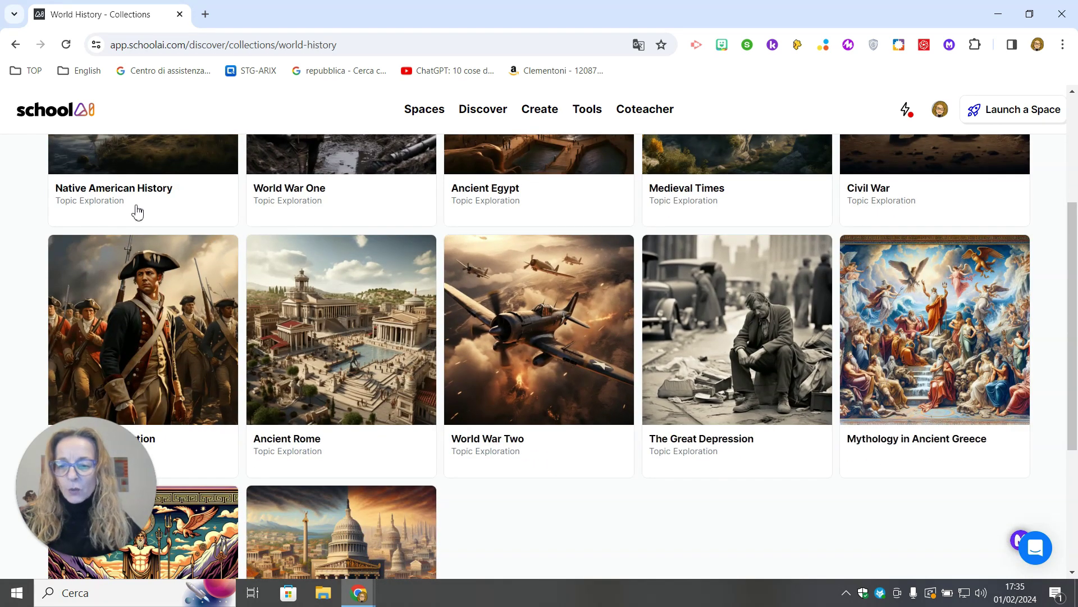
left_click(16, 44)
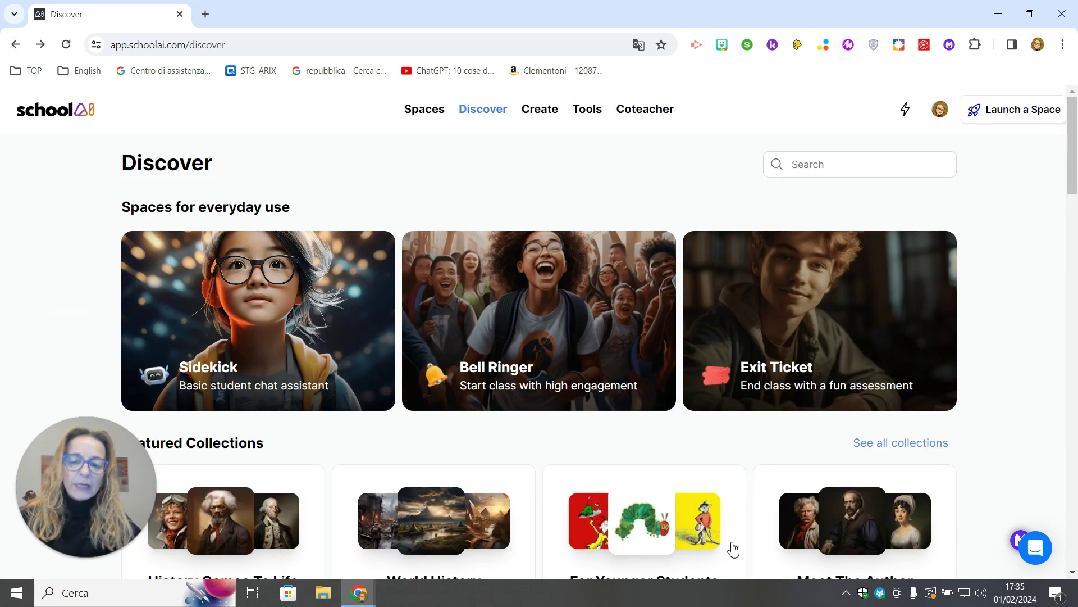
scroll(799, 411, "down", 4)
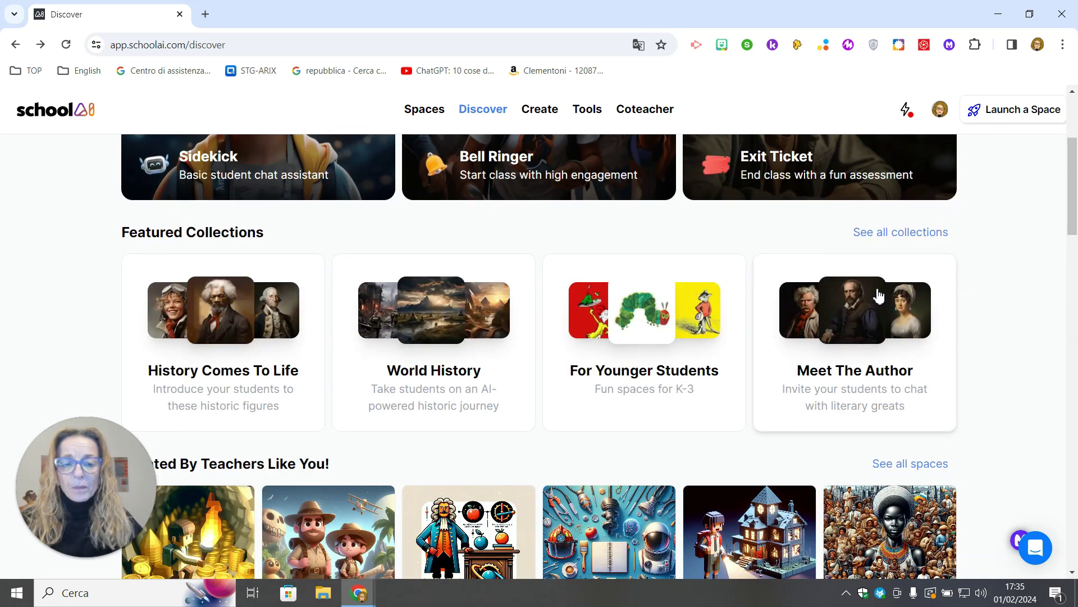
left_click(893, 239)
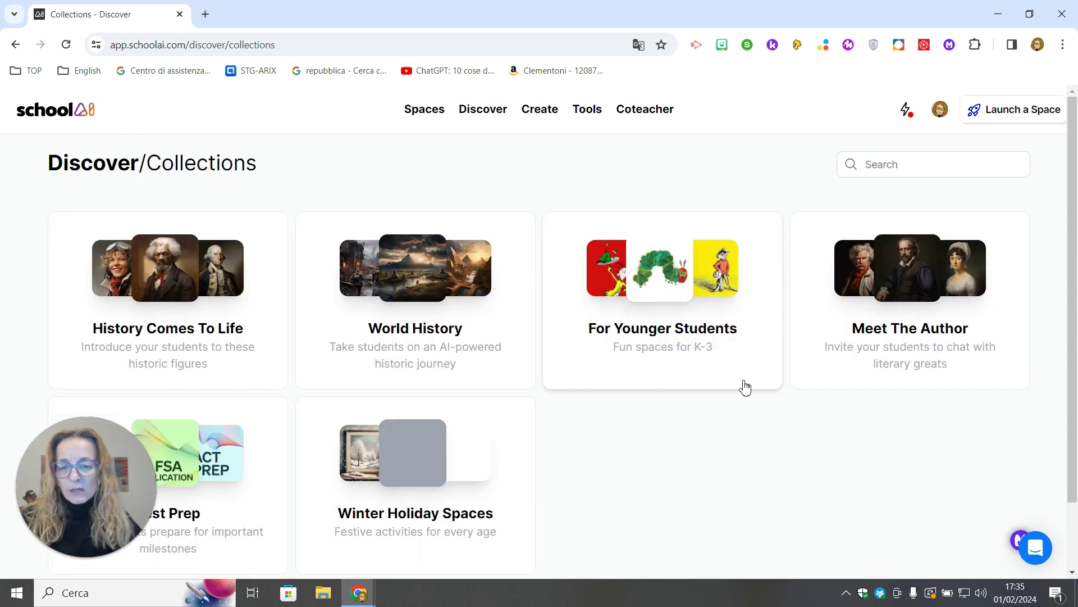
scroll(757, 394, "down", 2)
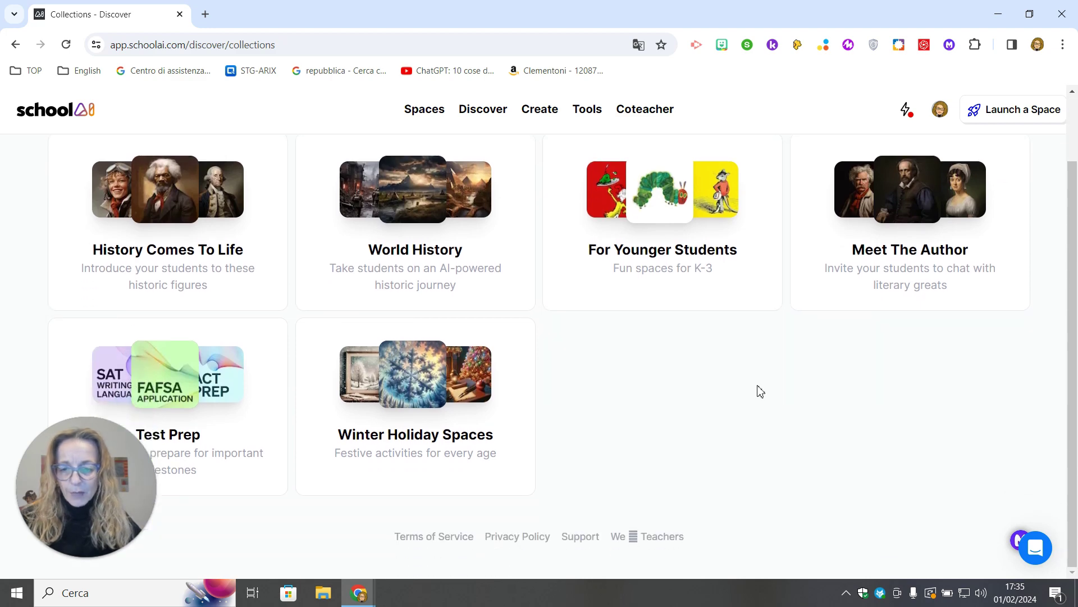
Return to the Discover page and look through its teacher-made spaces, featured creators, featured experiences and Customize options.
left_click(15, 44)
scroll(821, 315, "down", 8)
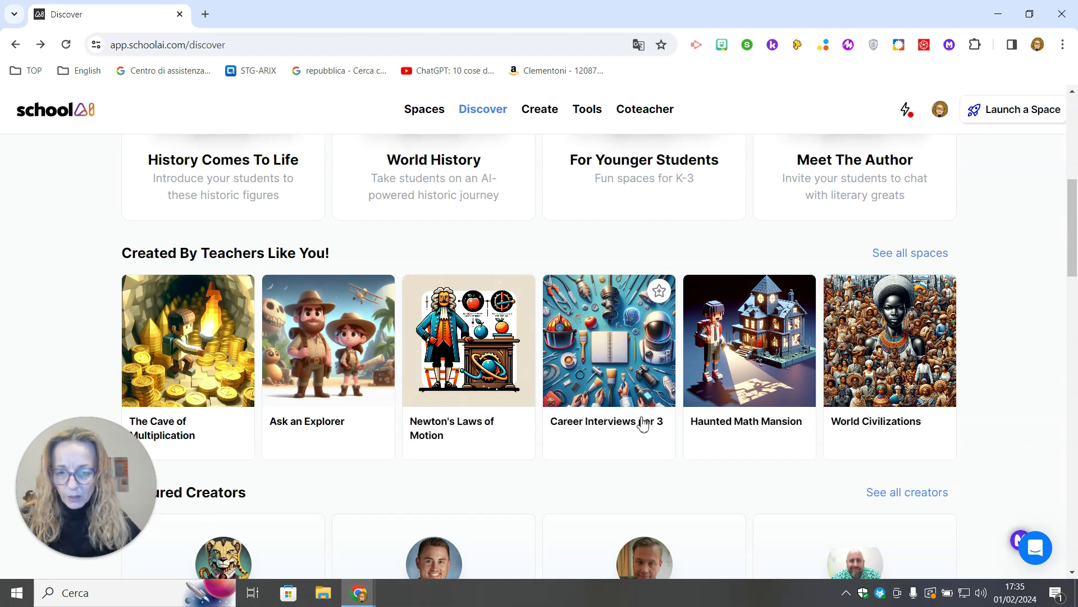
scroll(659, 409, "down", 2)
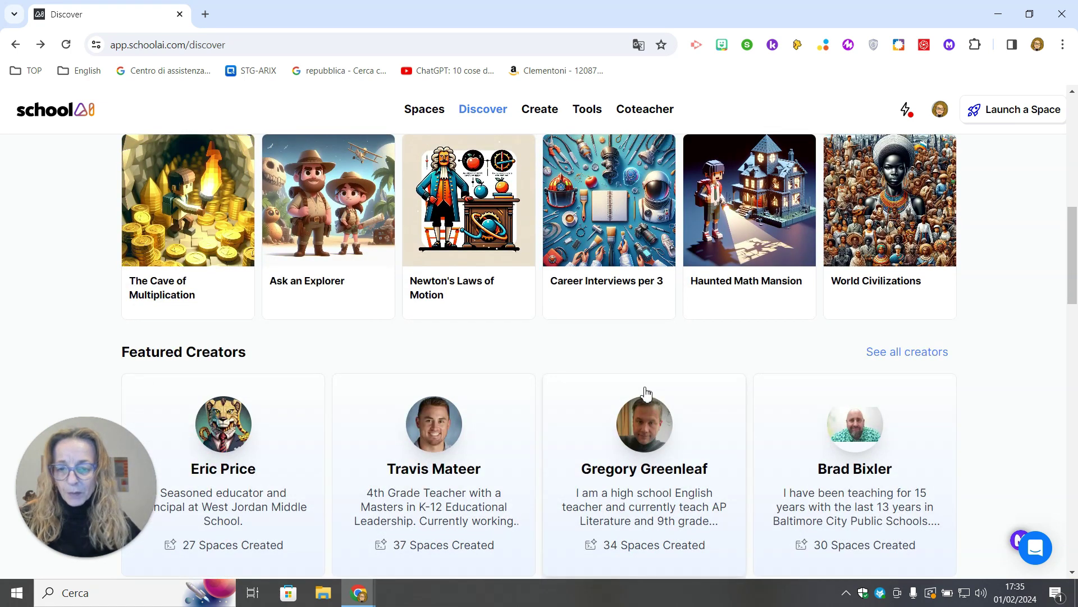
scroll(646, 393, "down", 9)
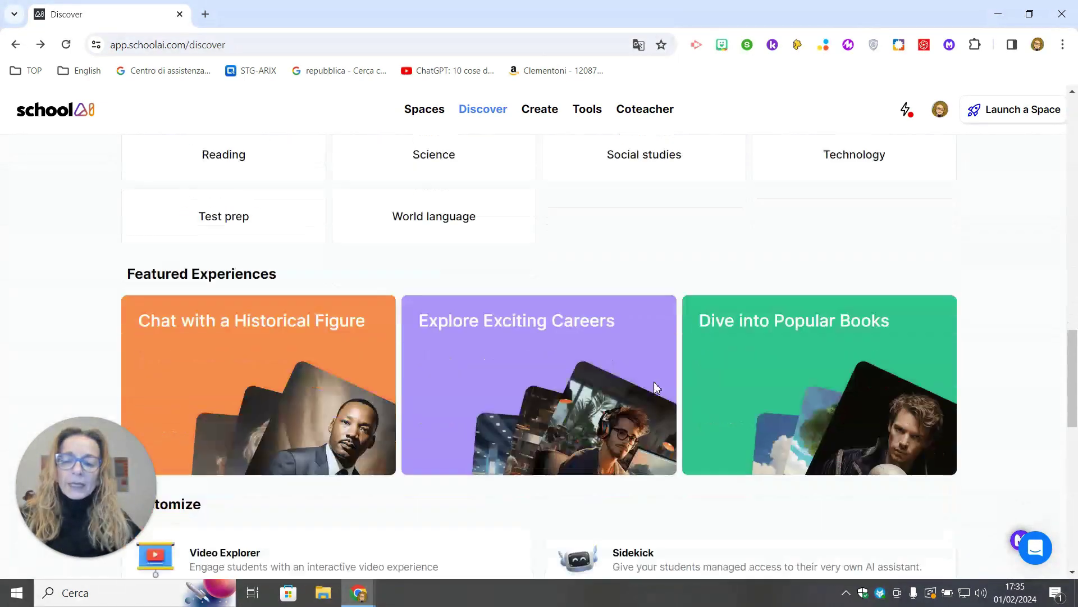
scroll(660, 388, "down", 2)
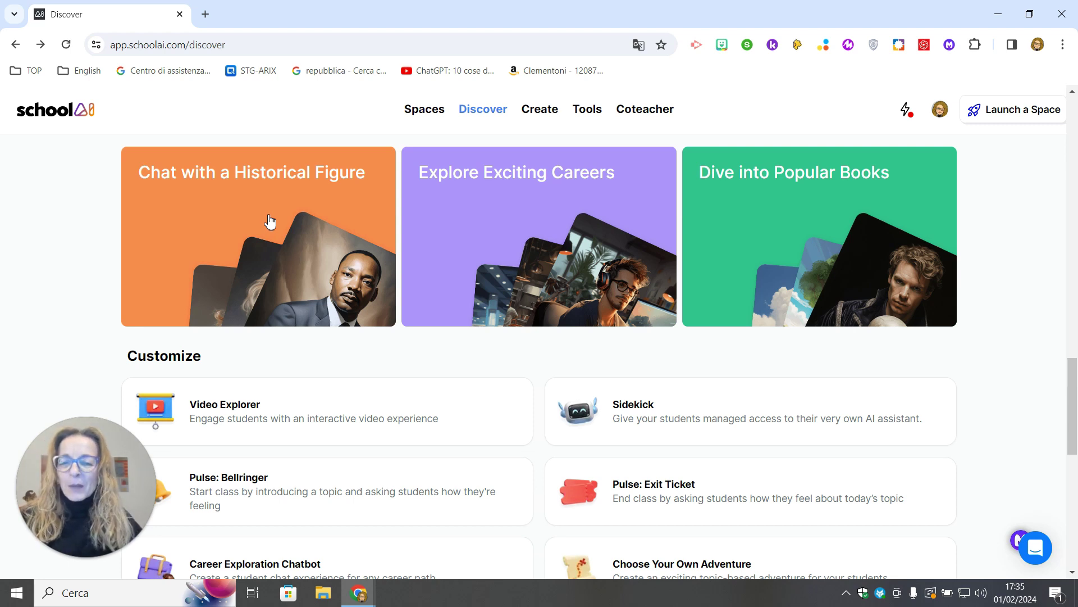
Open the Chat with a Historical Figure experience, look through its figures and return to Discover.
left_click(270, 222)
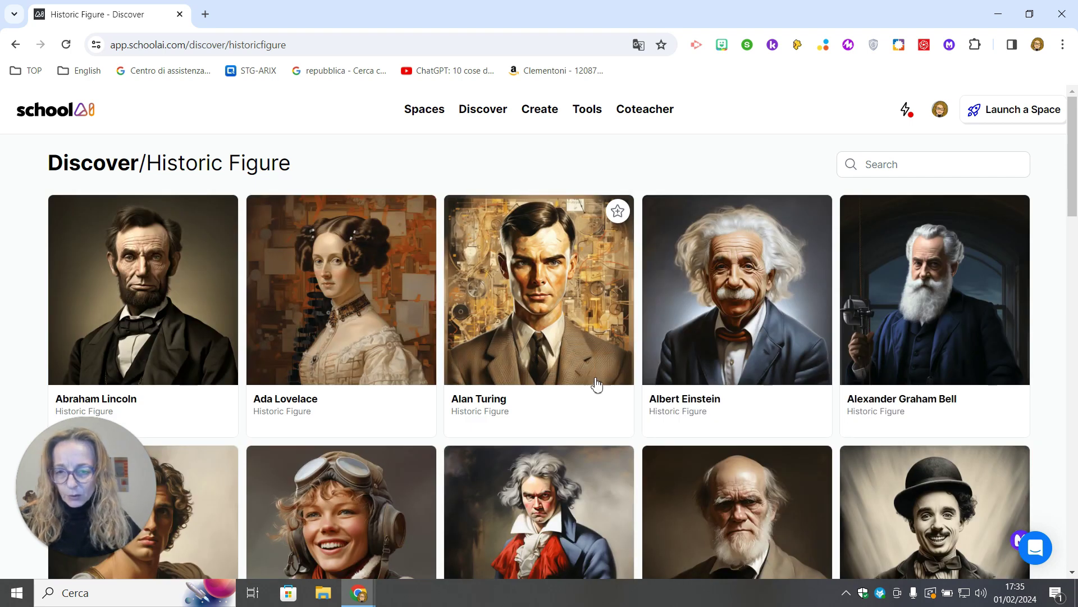
scroll(605, 392, "down", 2)
scroll(606, 391, "down", 6)
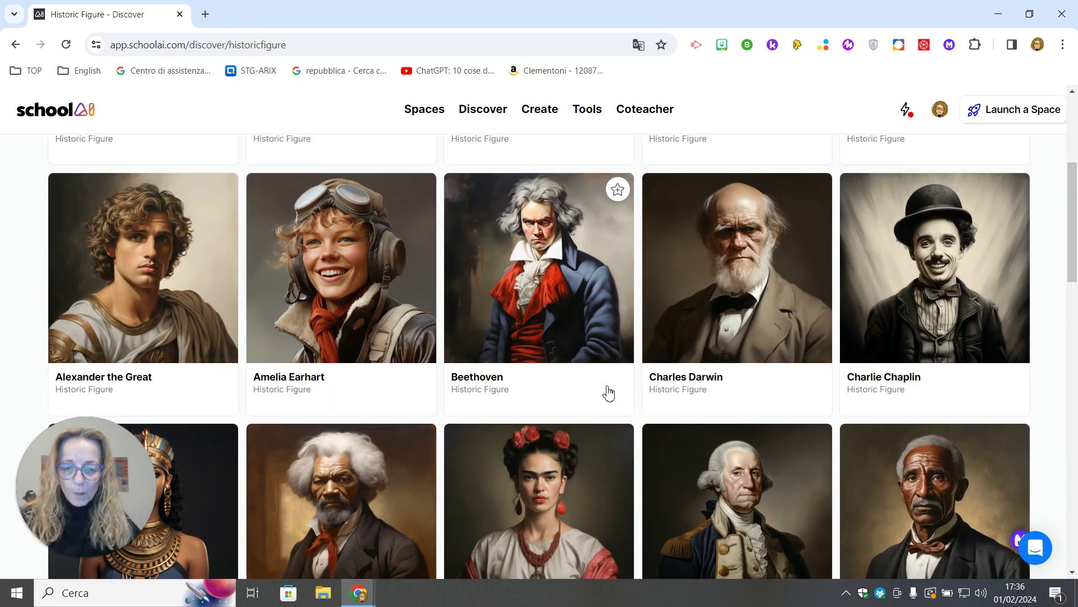
scroll(926, 416, "down", 10)
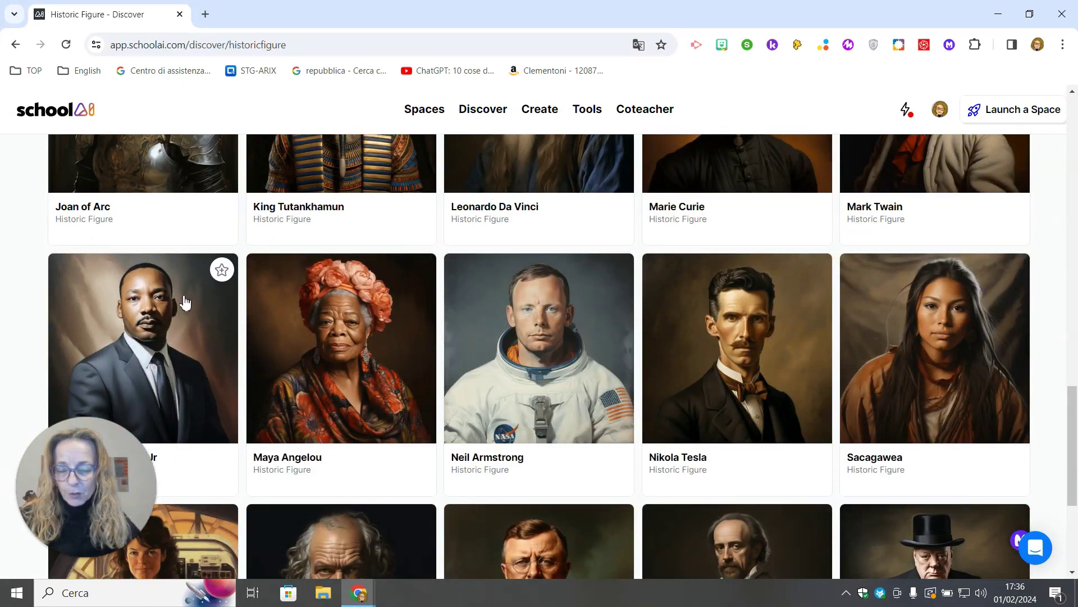
scroll(162, 264, "down", 1)
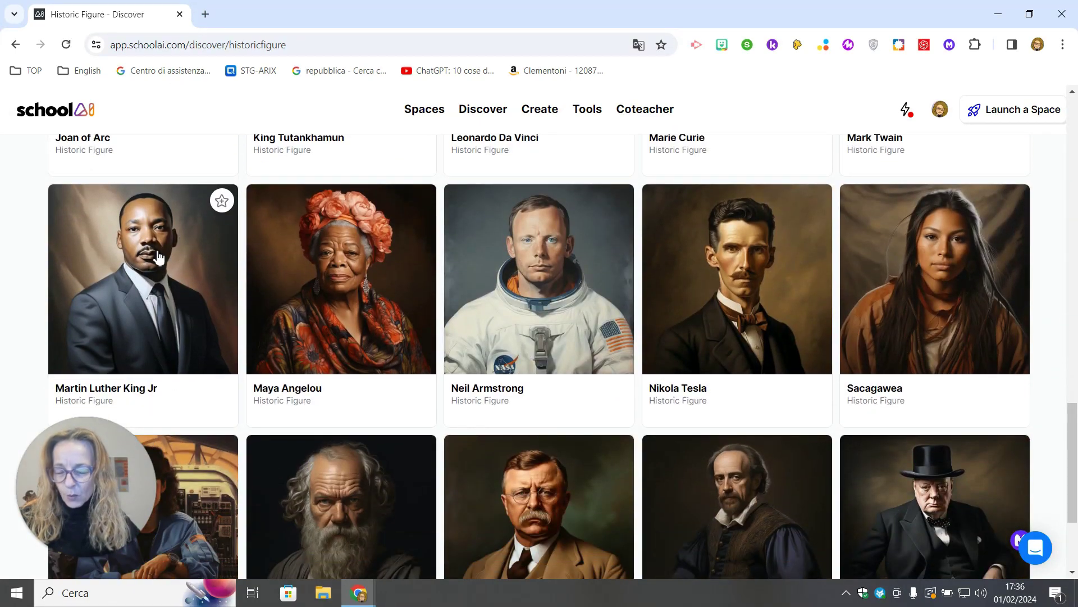
left_click(16, 44)
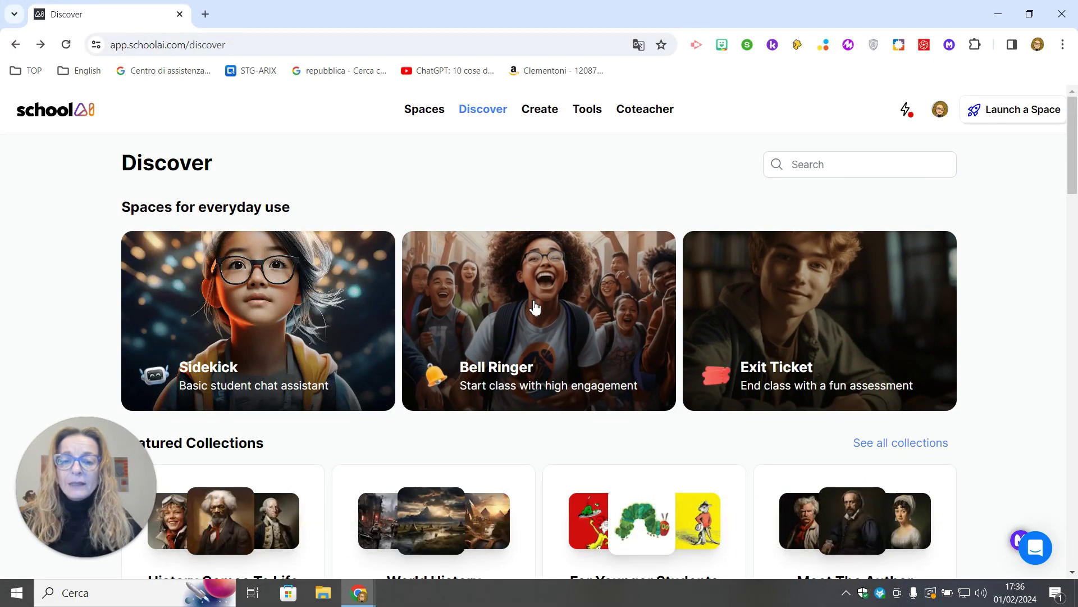
Open the Create page and look over My Creations, the creator profile and the tutorials.
left_click(551, 118)
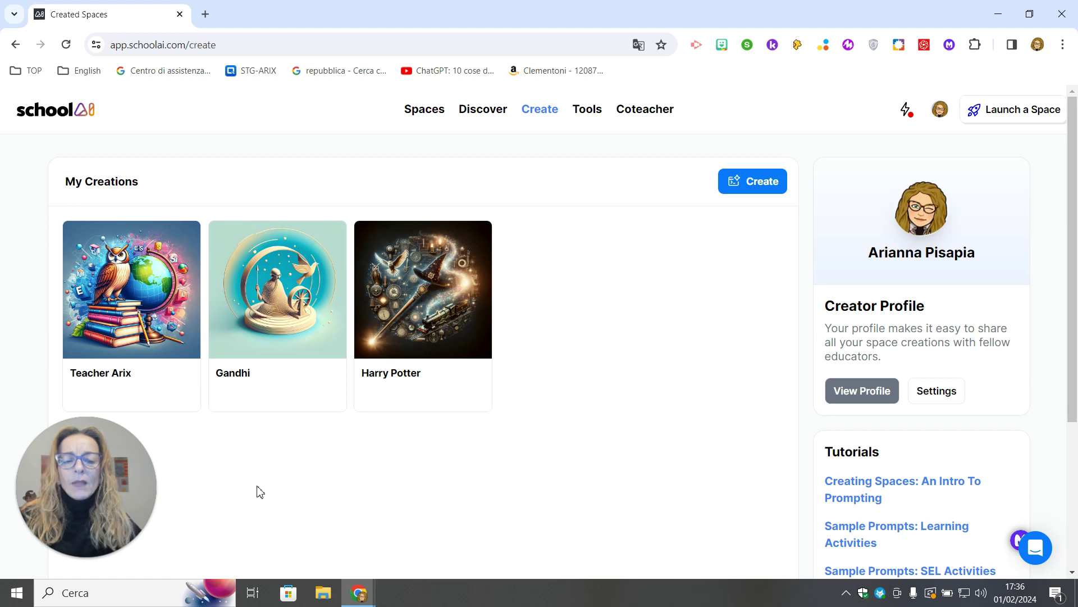
scroll(641, 537, "down", 2)
scroll(642, 536, "down", 2)
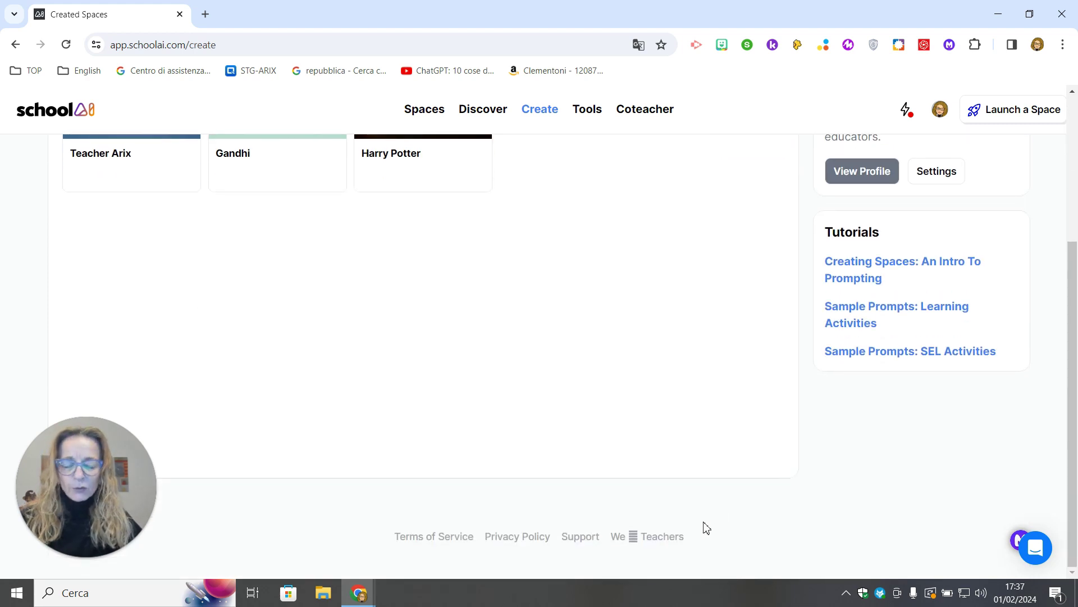
scroll(705, 527, "up", 4)
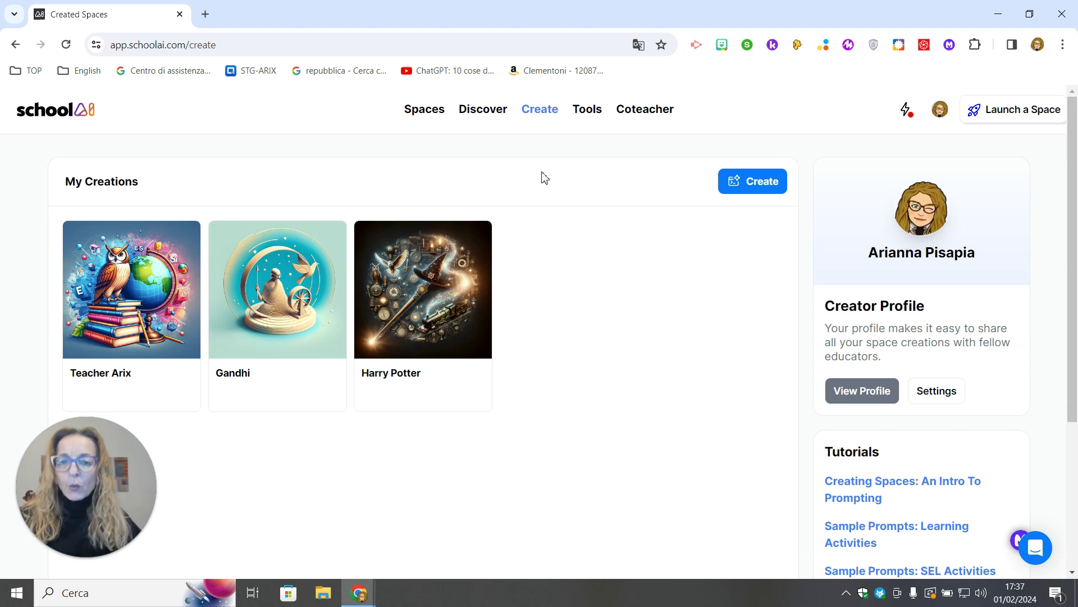
Open the Martin Luther King Jr space from the History Comes To Life collection in Discover.
left_click(483, 110)
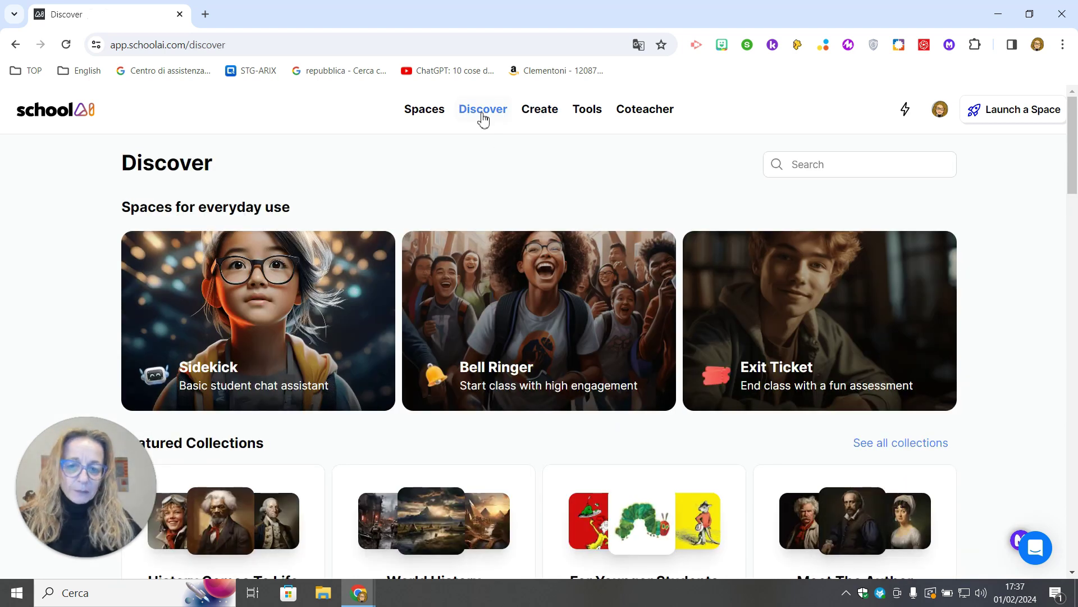
scroll(688, 391, "down", 3)
scroll(690, 393, "down", 3)
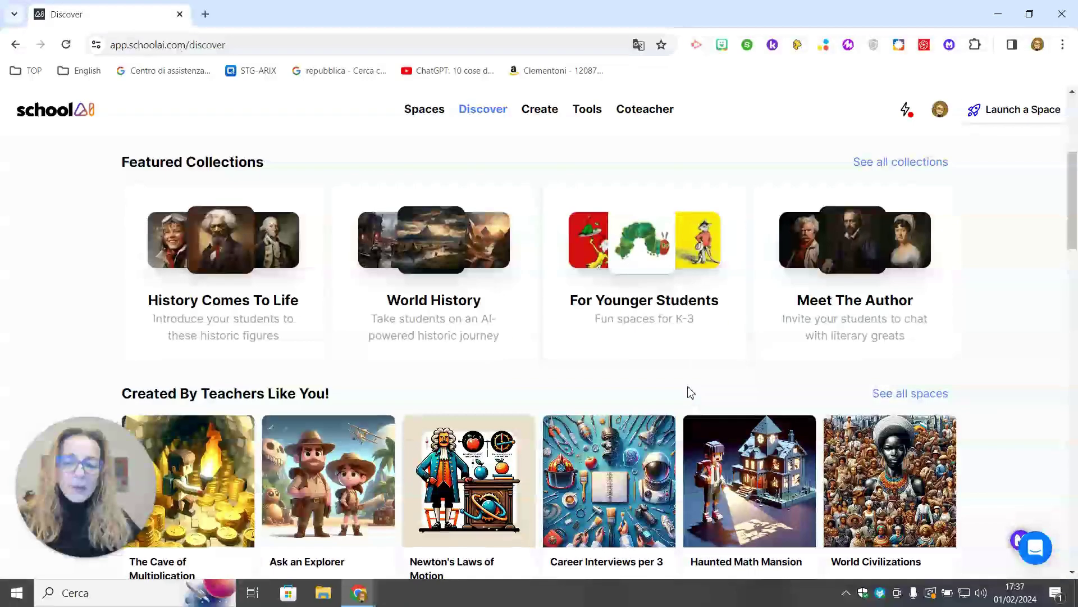
left_click(245, 260)
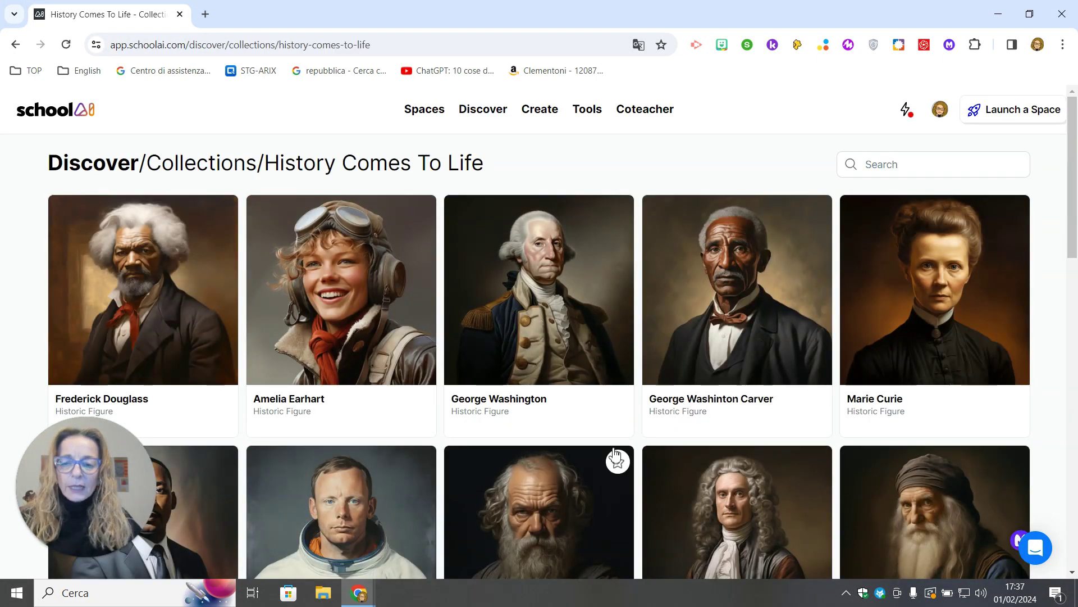
scroll(625, 444, "down", 3)
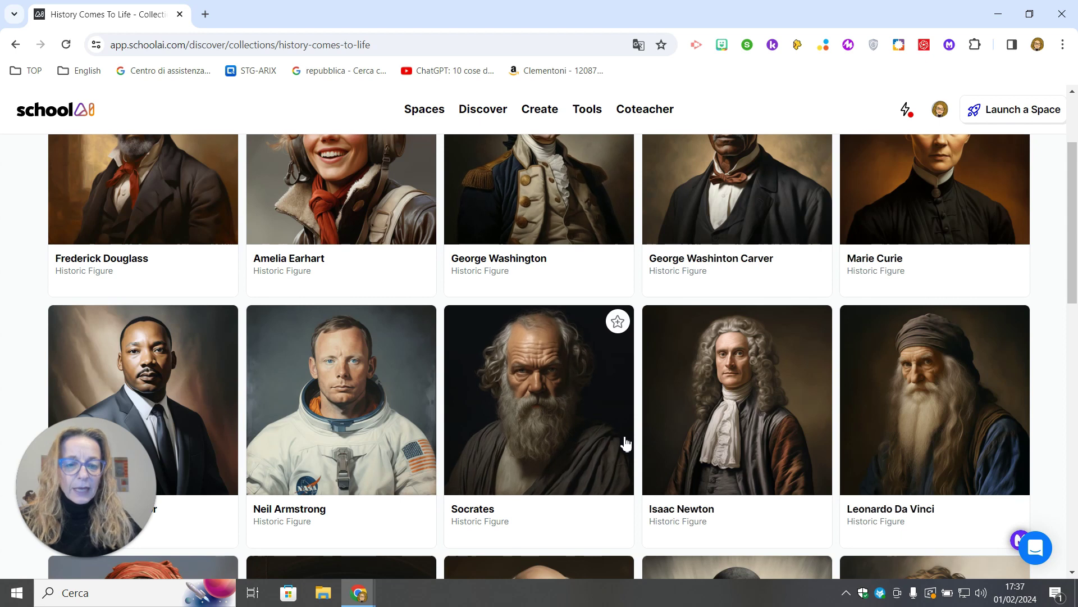
scroll(626, 444, "down", 1)
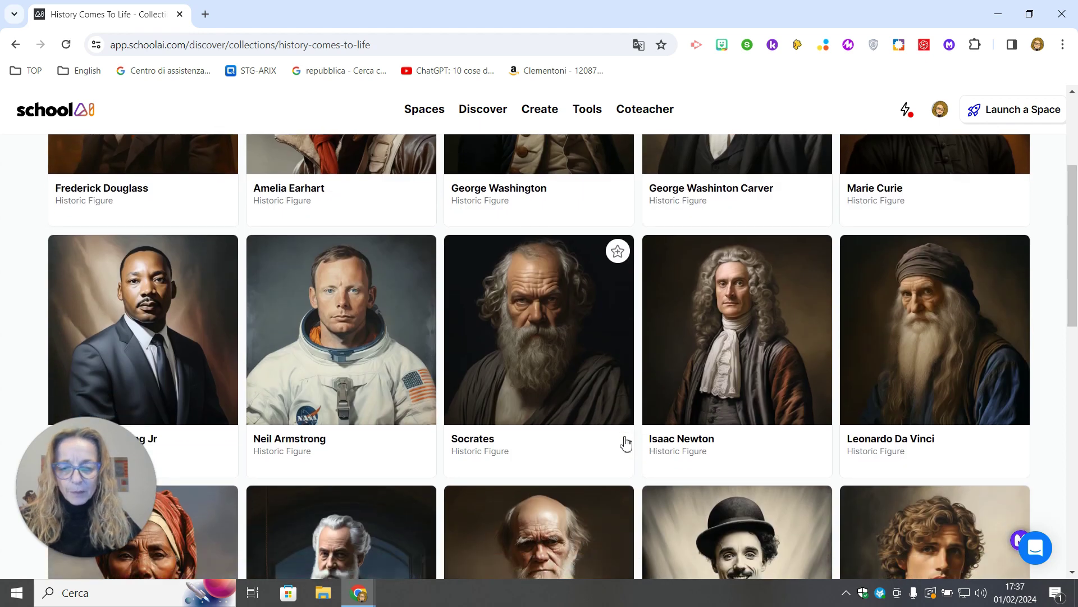
scroll(626, 443, "down", 1)
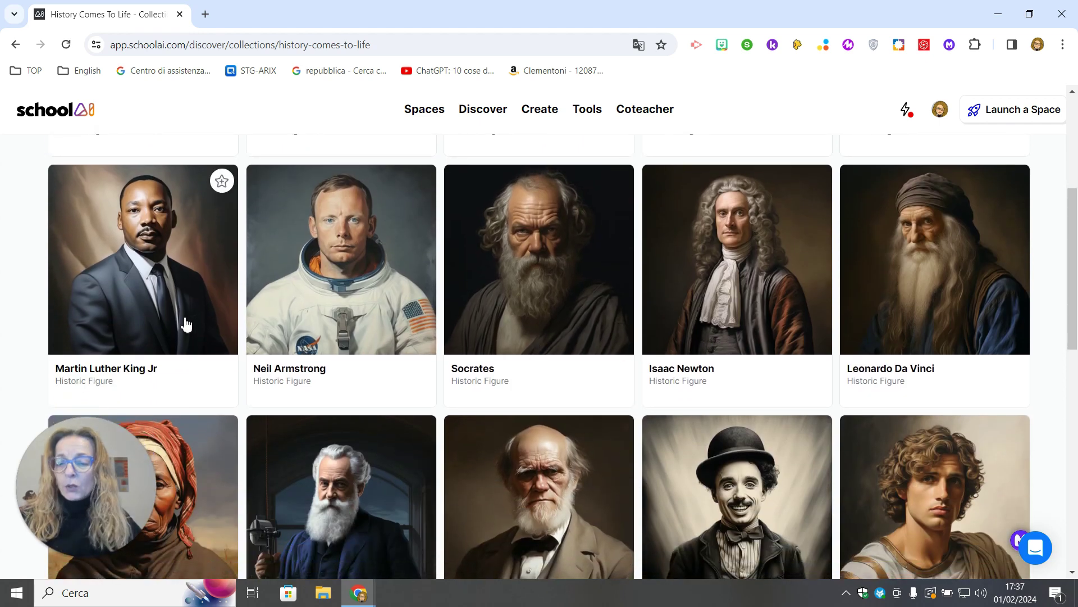
left_click(145, 315)
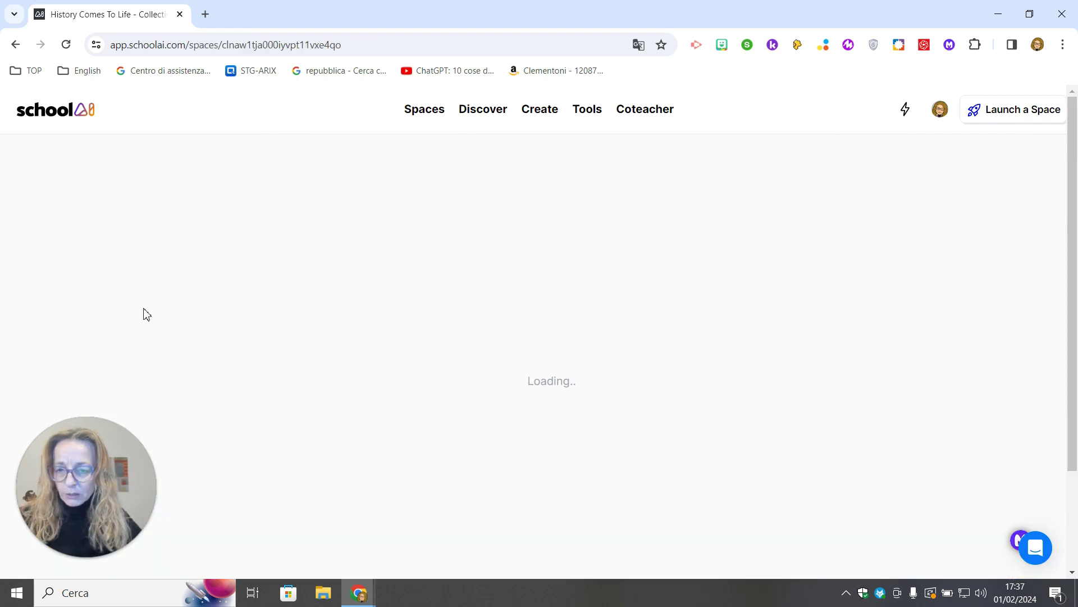
Expand More Options in the Martin Luther King Jr space and examine the Custom Instructions and Class Description fields.
scroll(691, 502, "up", 6)
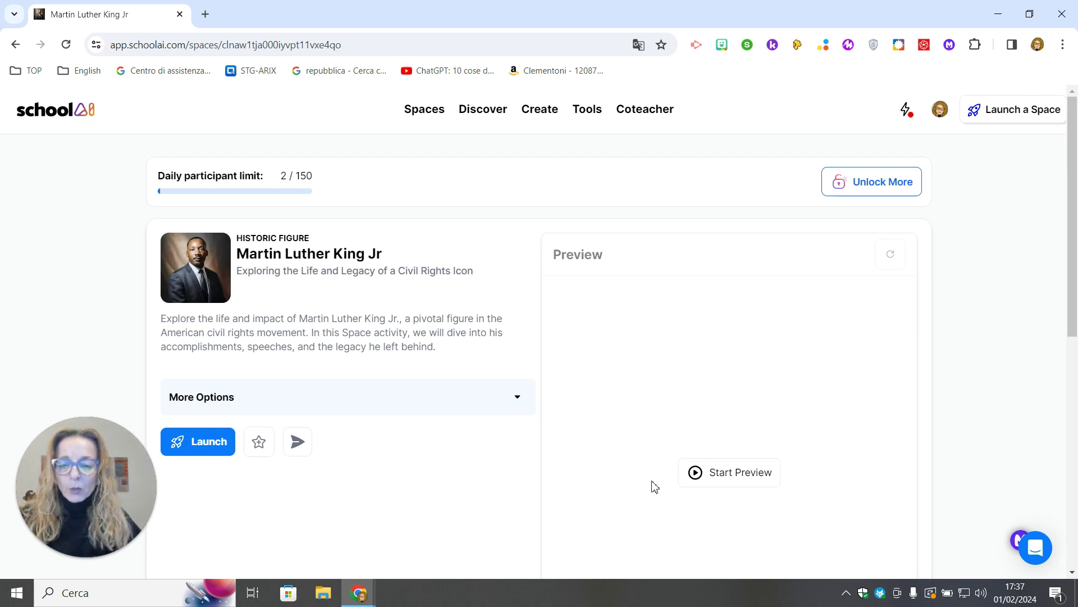
scroll(534, 335, "down", 1)
left_click(511, 336)
scroll(412, 400, "down", 2)
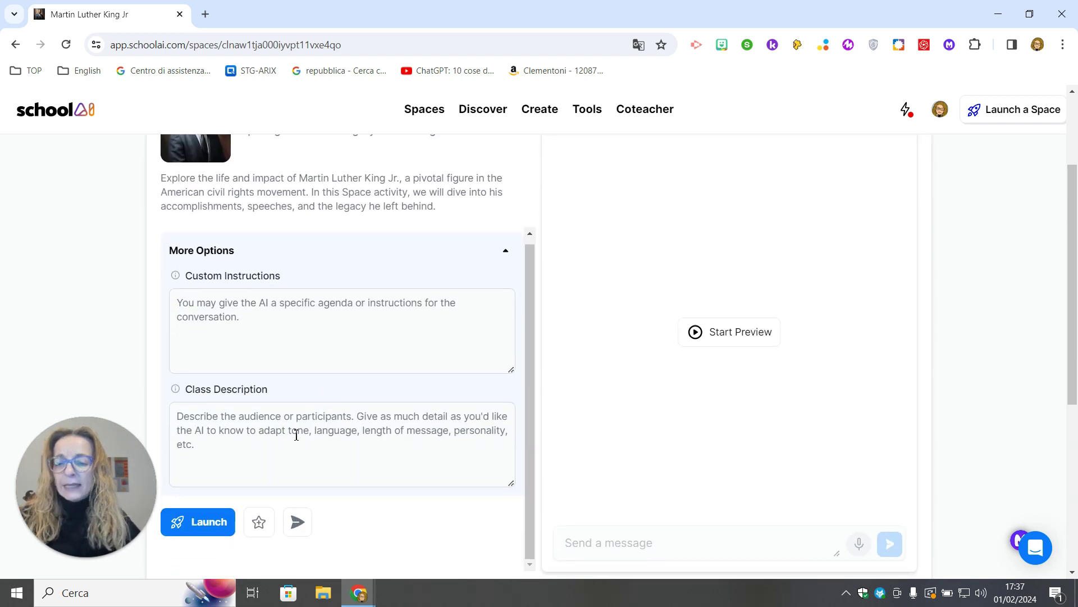
scroll(562, 468, "up", 2)
scroll(561, 468, "up", 1)
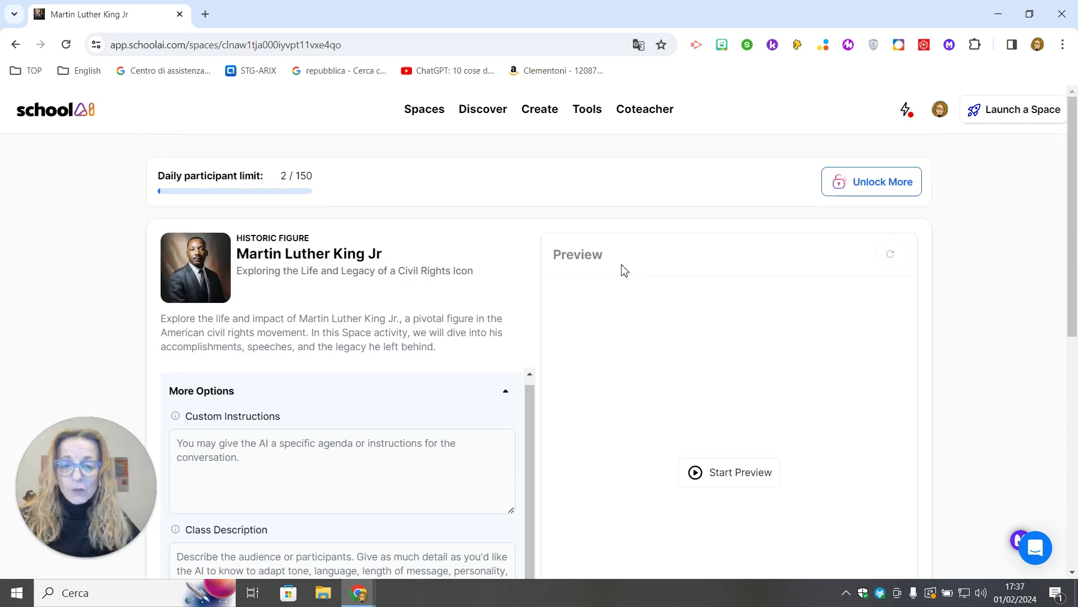
Start the chat preview of the Martin Luther King Jr space and read the opening message.
scroll(622, 270, "down", 1)
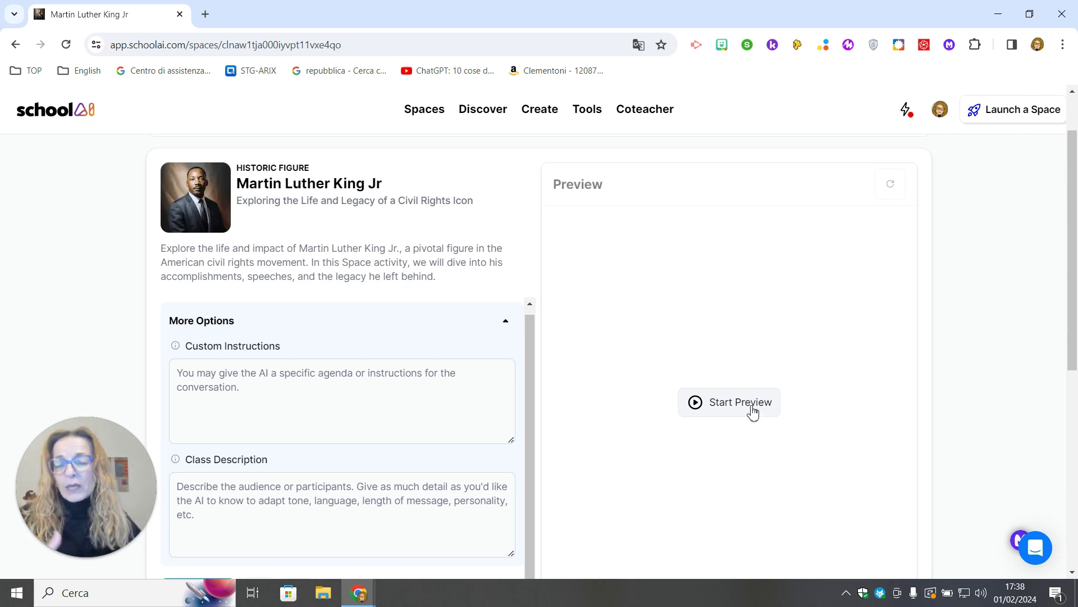
left_click(720, 407)
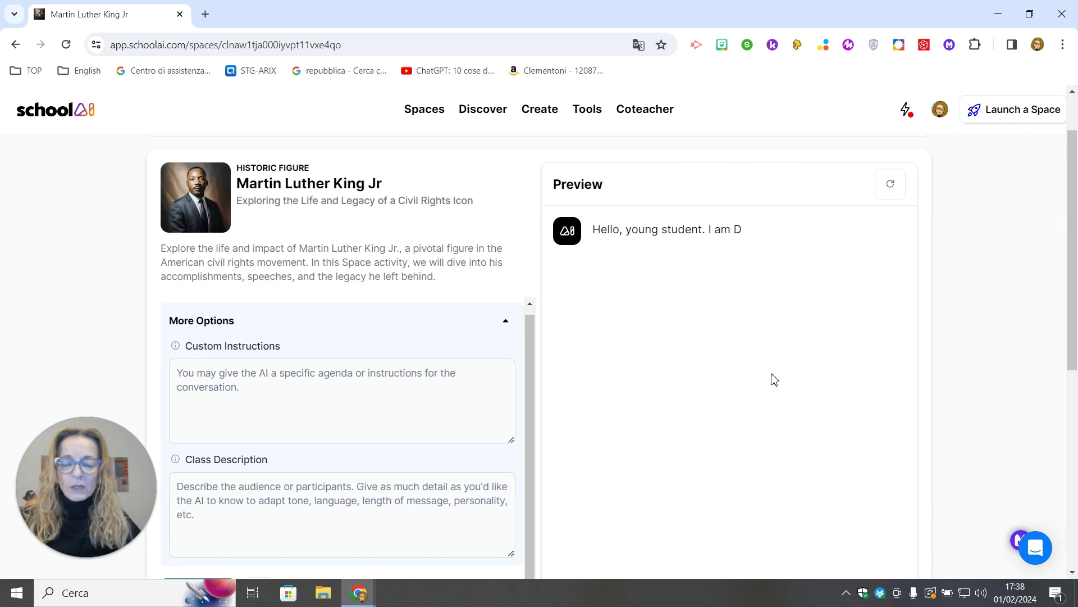
scroll(774, 379, "down", 5)
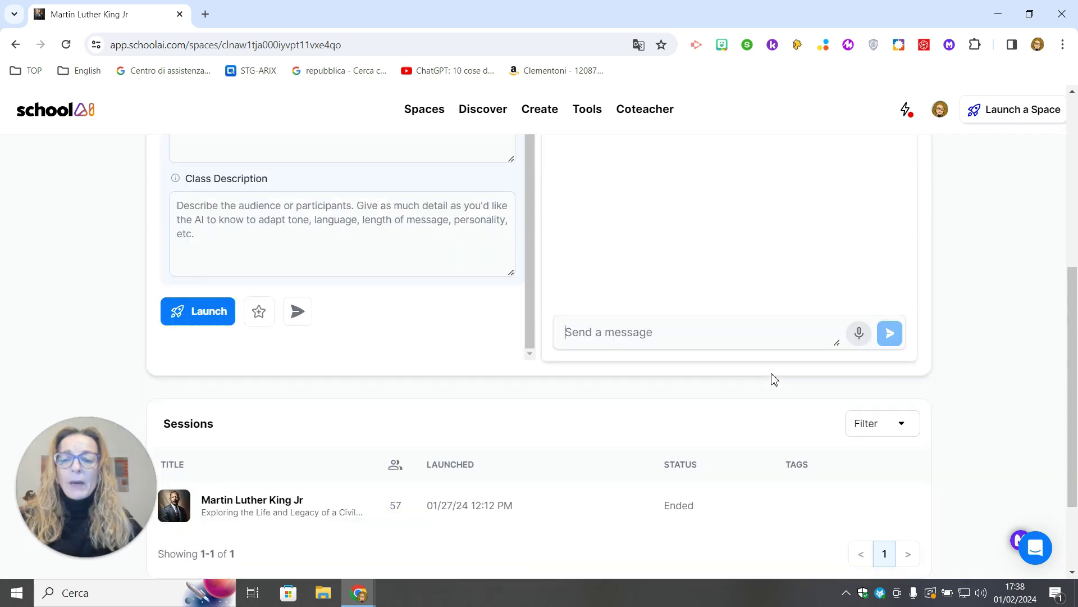
scroll(774, 379, "up", 6)
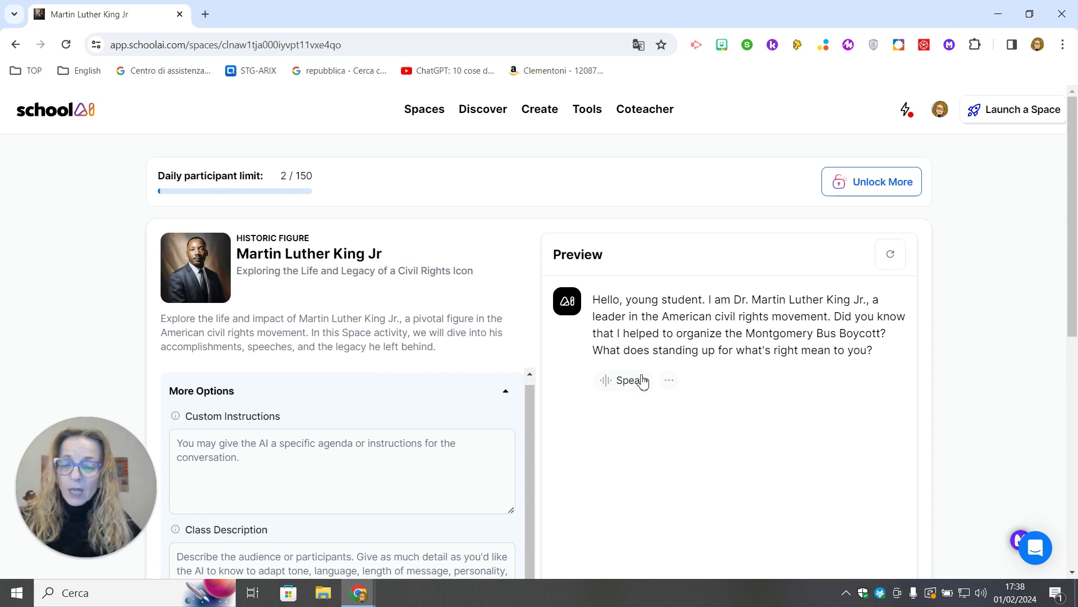
Play and stop the spoken version of the opening message, and look at its feedback options and the chat's message field.
left_click(612, 385)
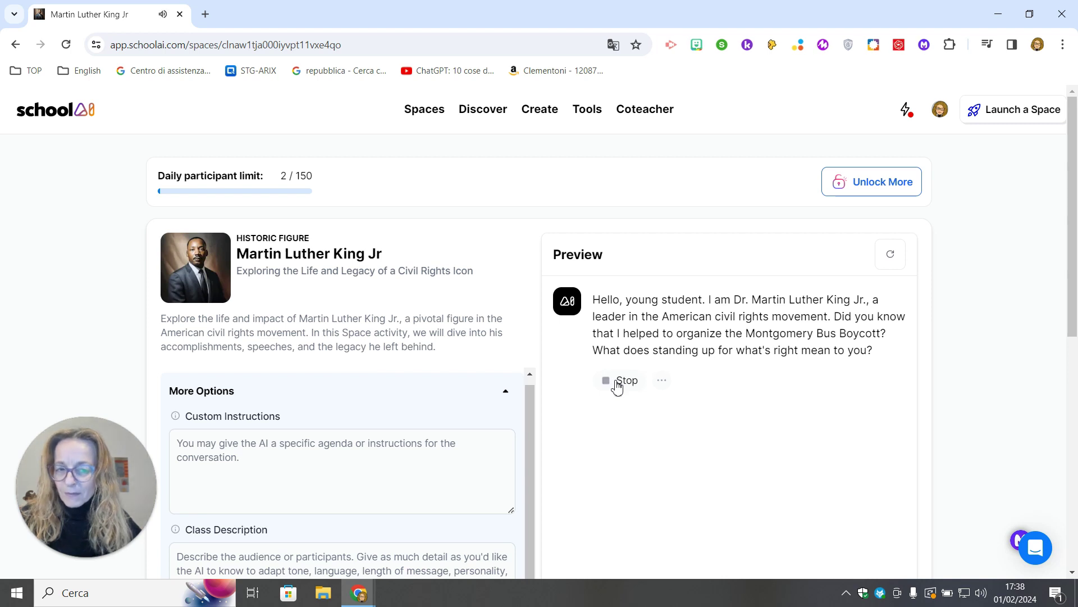
left_click(618, 386)
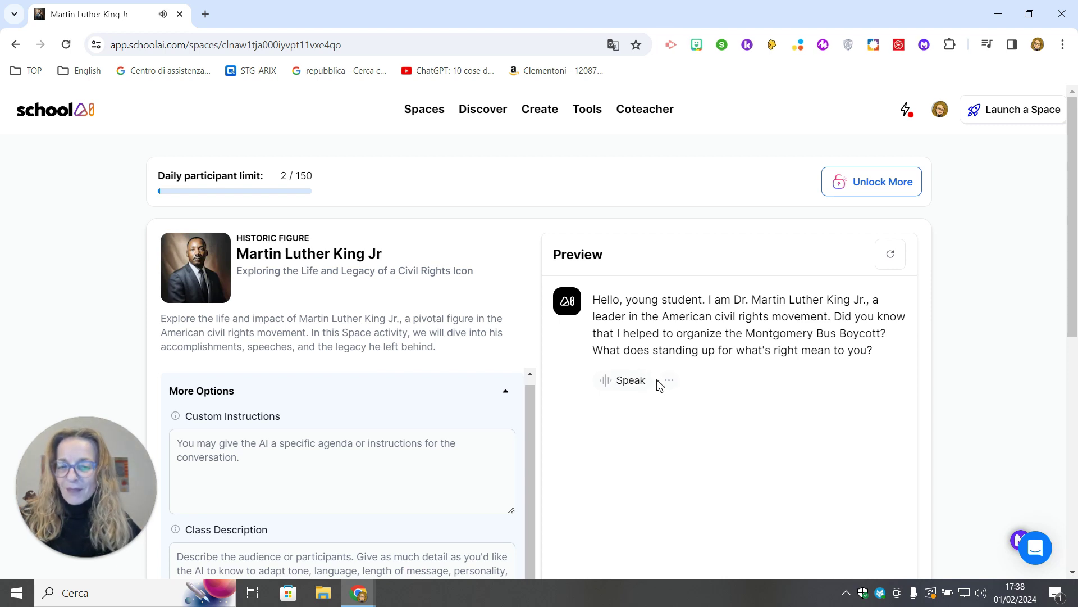
left_click(673, 384)
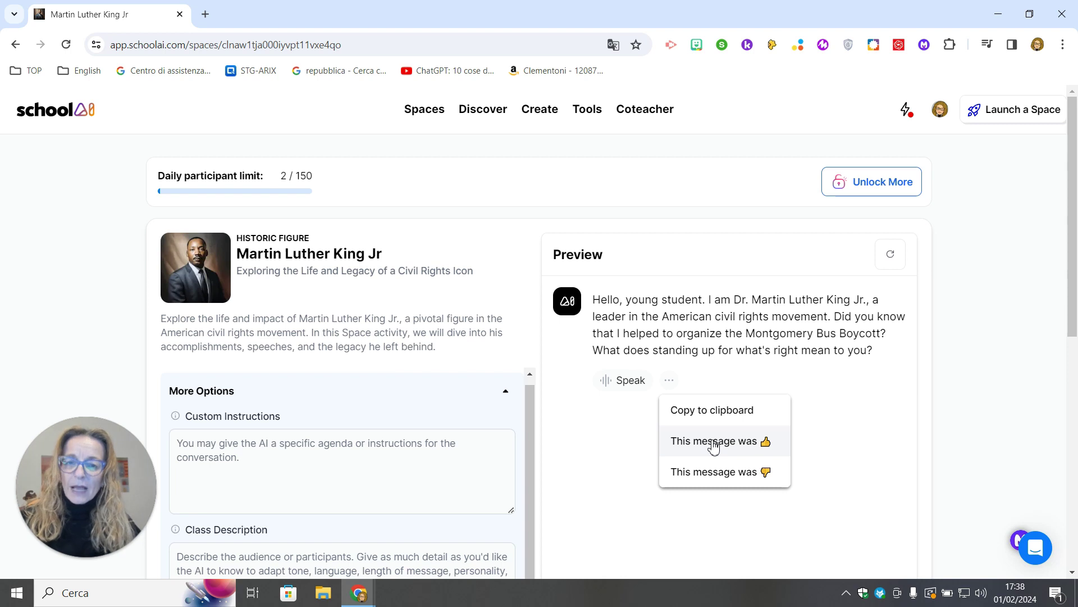
left_click(838, 459)
scroll(851, 459, "down", 3)
scroll(854, 458, "down", 3)
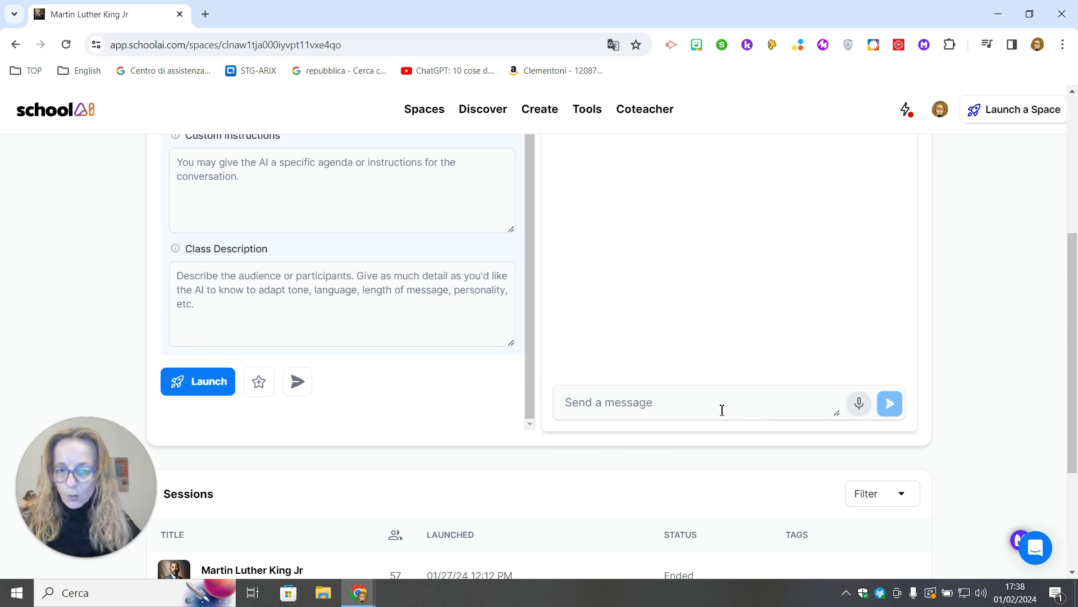
Launch the Martin Luther King Jr space for students and copy its invitation link.
left_click(810, 413)
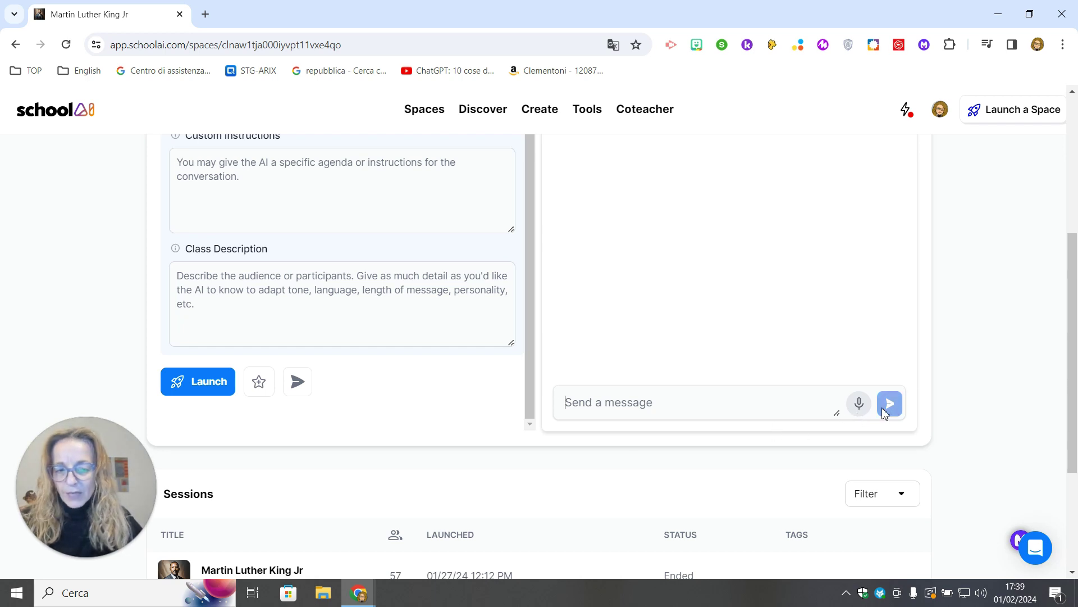
scroll(860, 457, "up", 1)
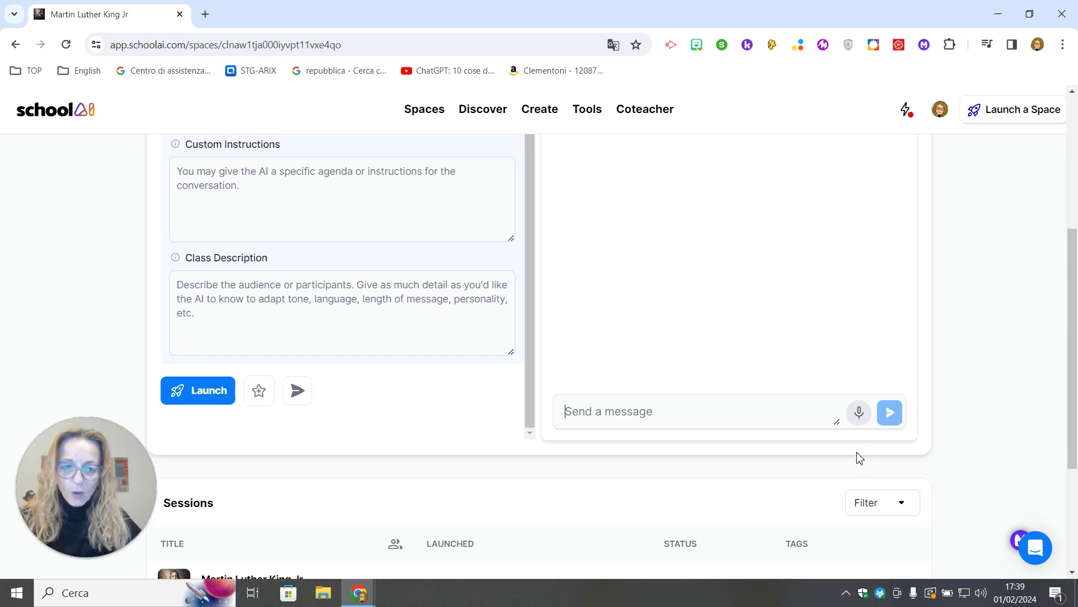
scroll(860, 458, "up", 5)
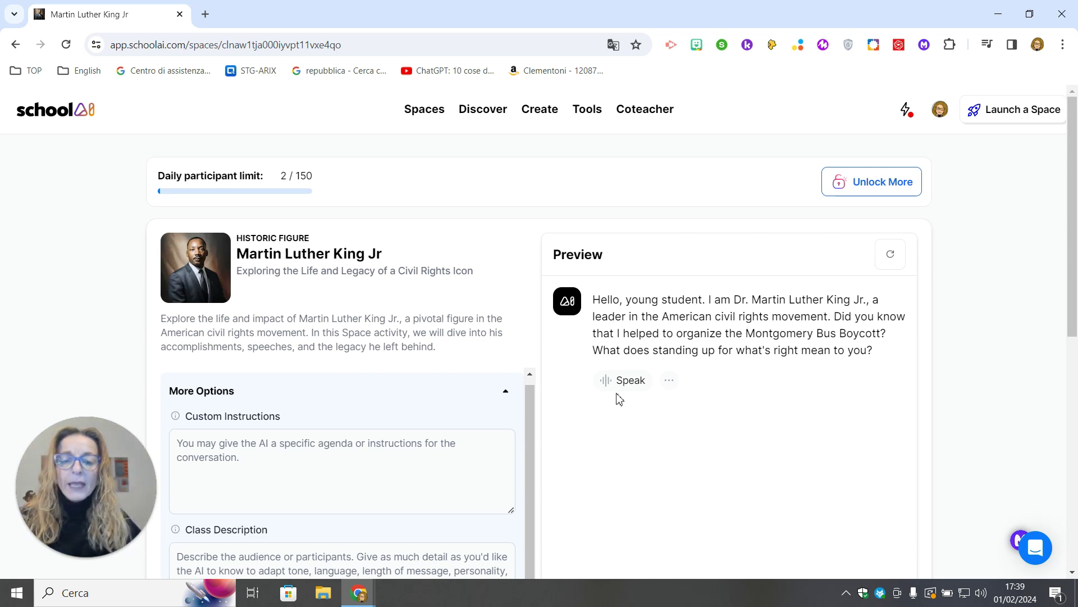
scroll(621, 396, "down", 3)
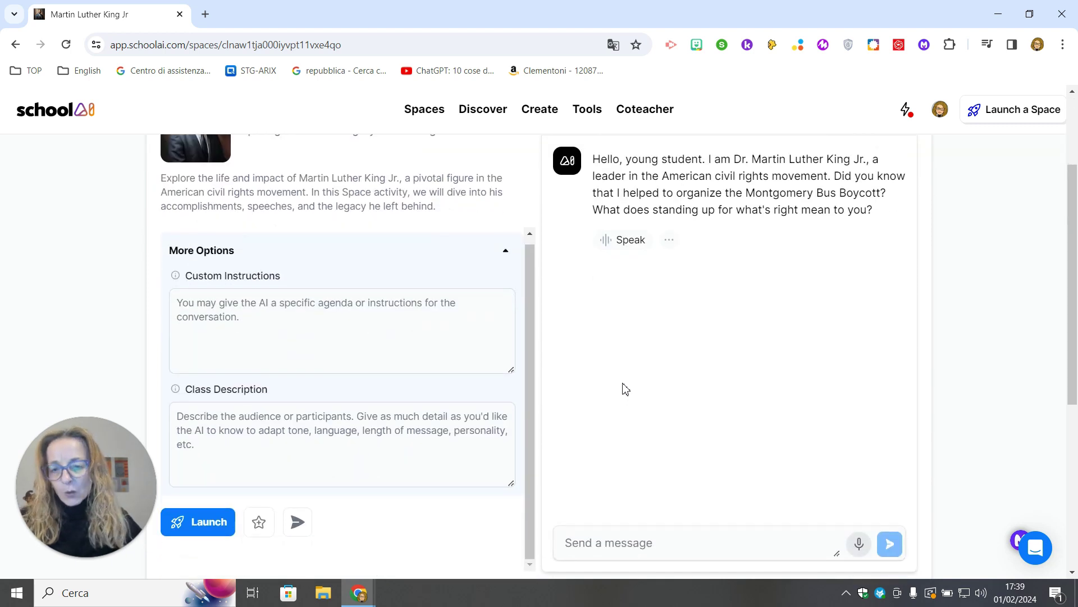
scroll(626, 387, "down", 4)
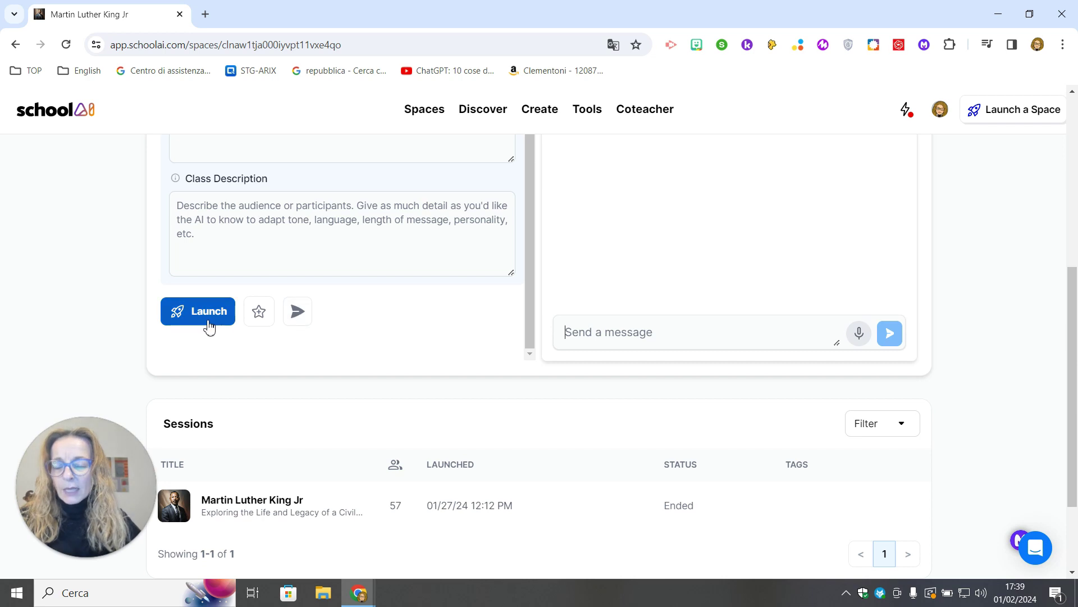
left_click(176, 319)
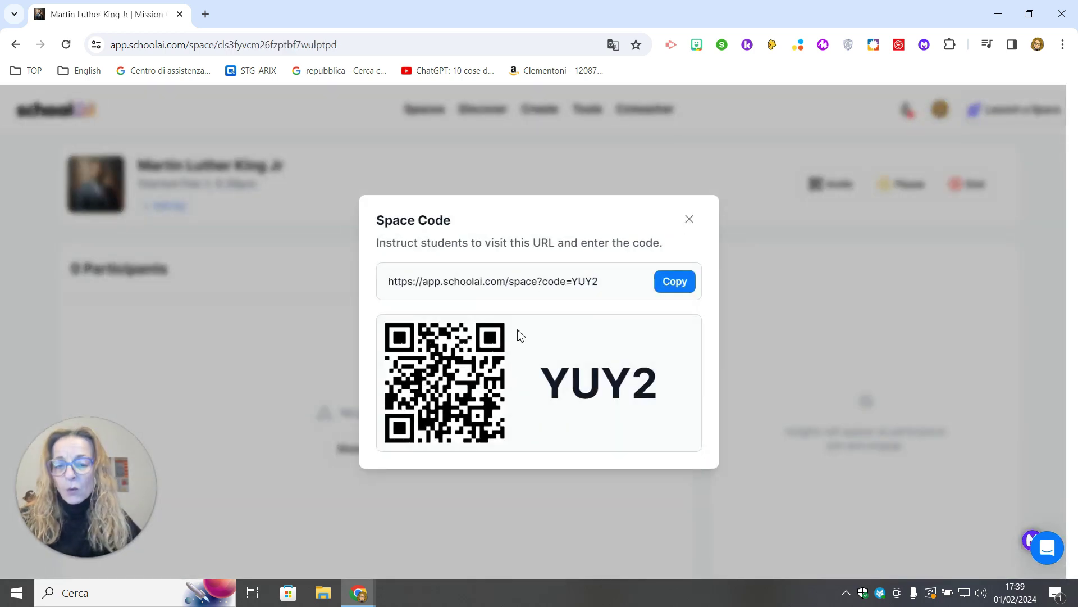
left_click(675, 284)
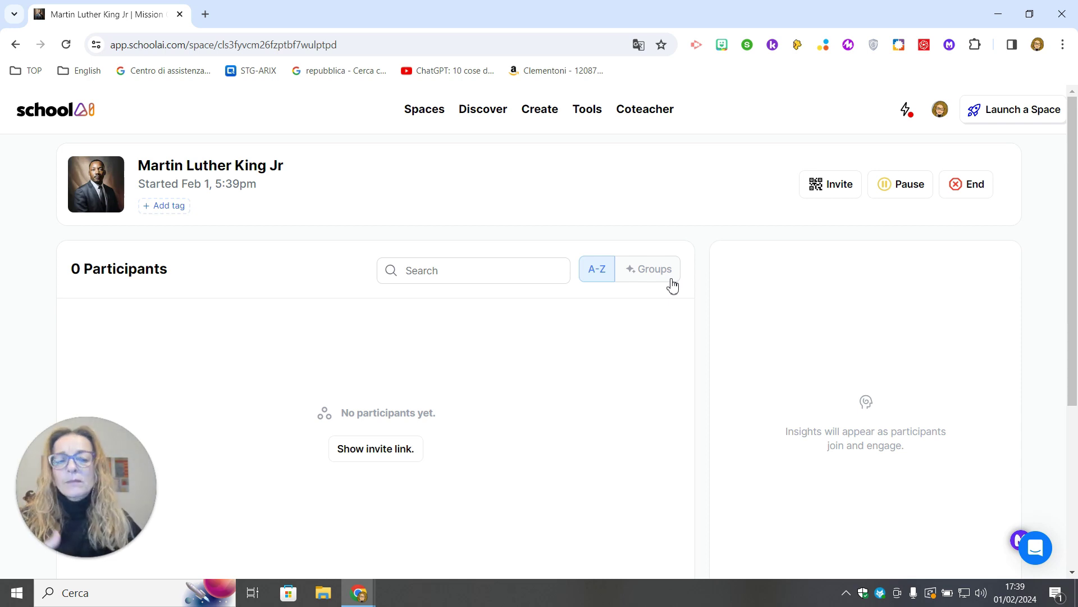
Open the copied space link in a new incognito window to reach the student join page.
left_click(1062, 45)
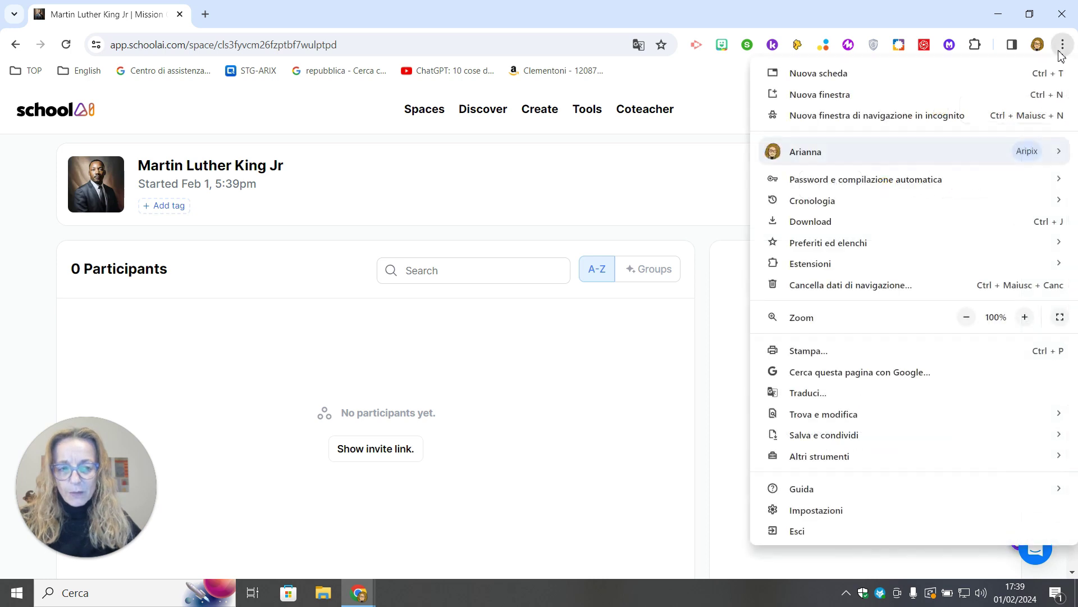
left_click(889, 124)
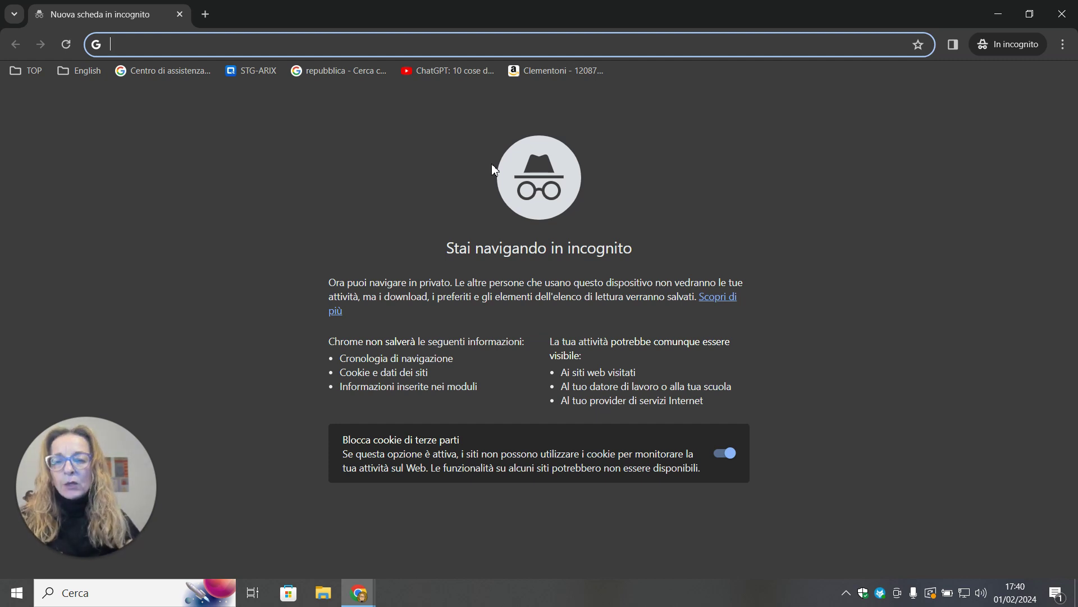
key("ctrl+v")
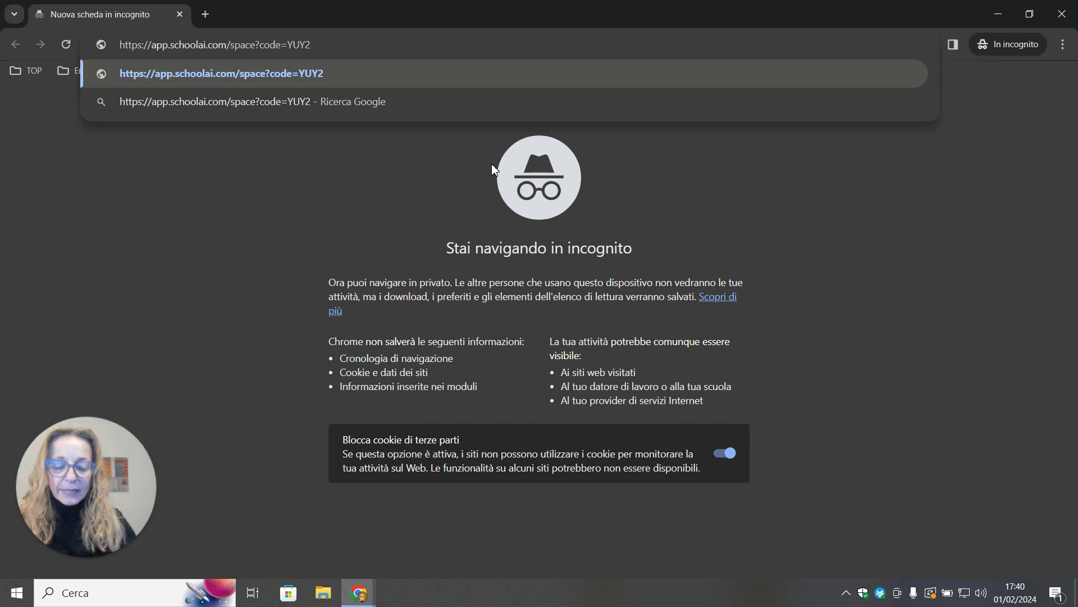
key("Return")
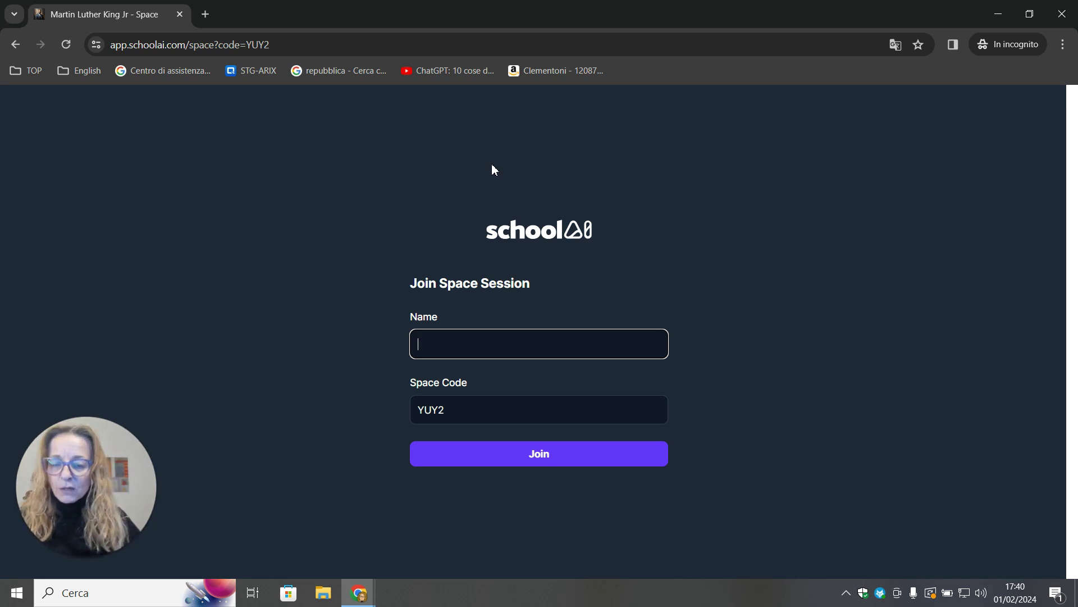
Enter the student's full name and join the space session.
type("Mari")
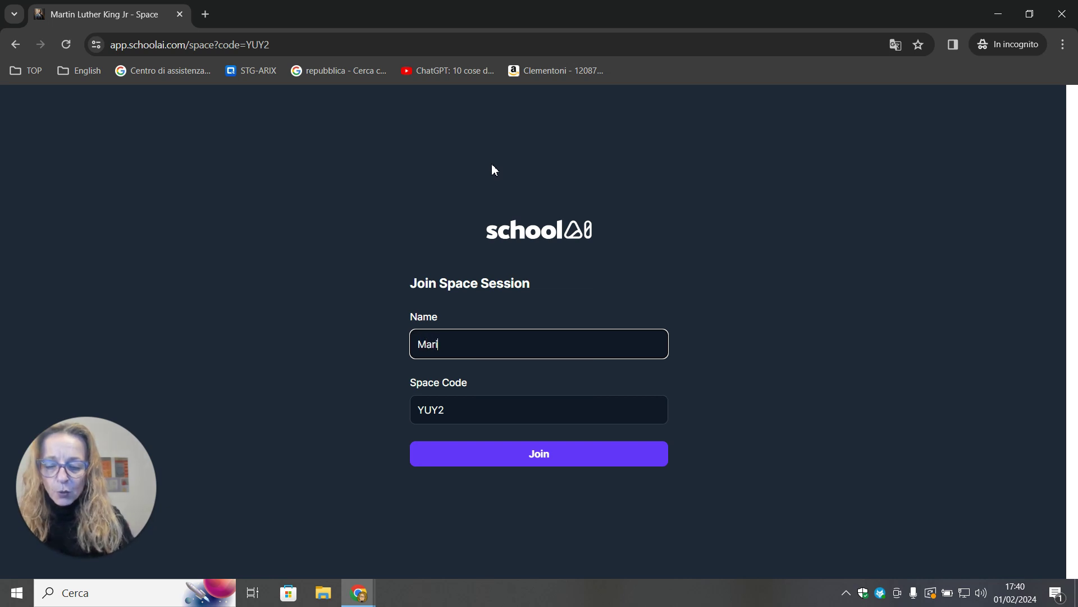
type("o Rossi")
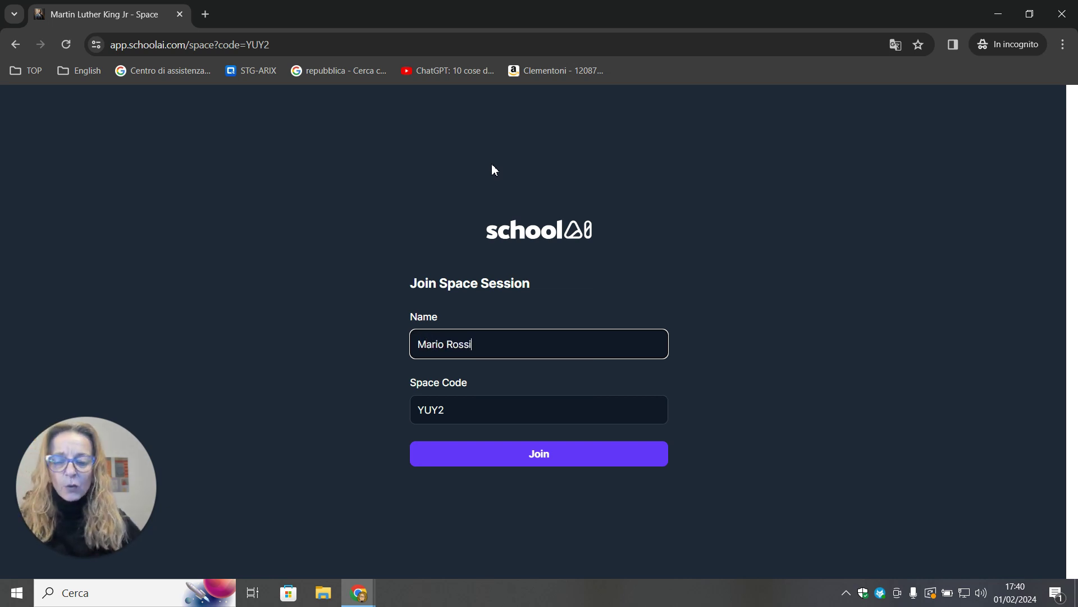
left_click(545, 460)
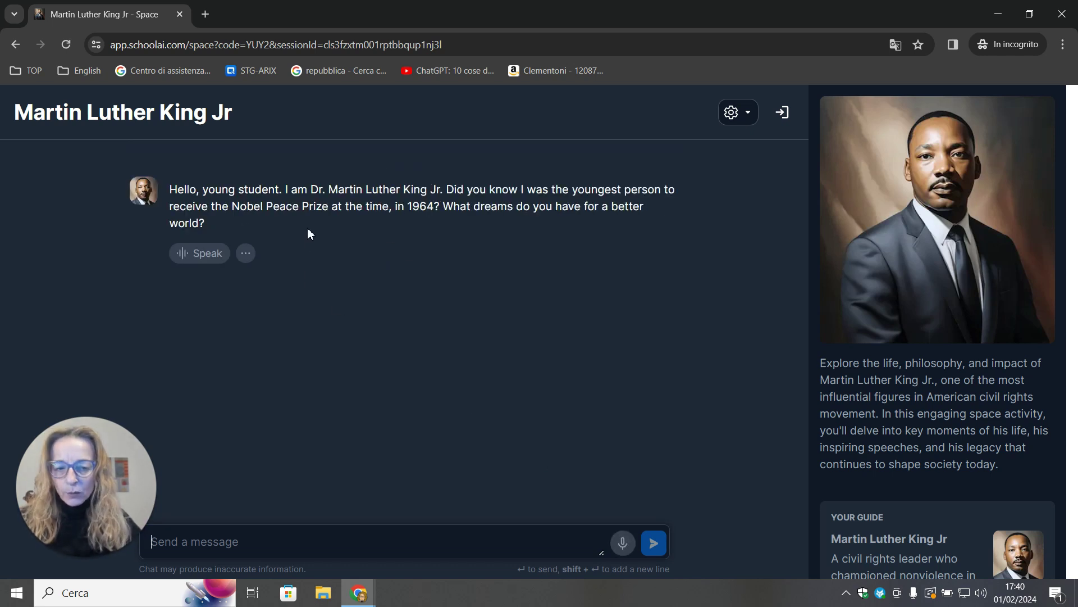
Look over the space's description and guide details, and set the student chat language to English.
scroll(993, 410, "down", 3)
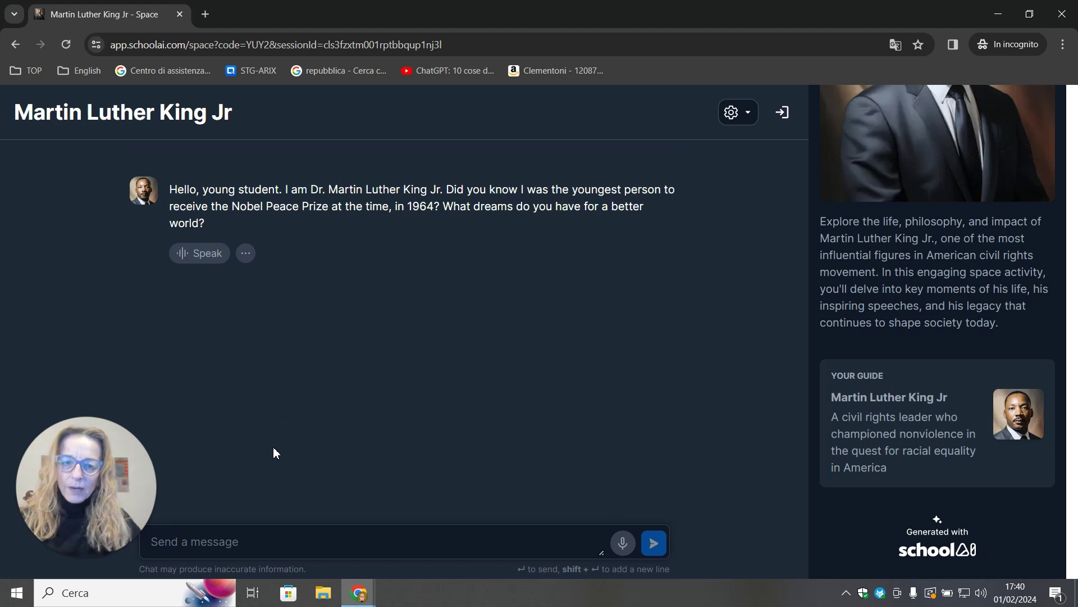
left_click(750, 113)
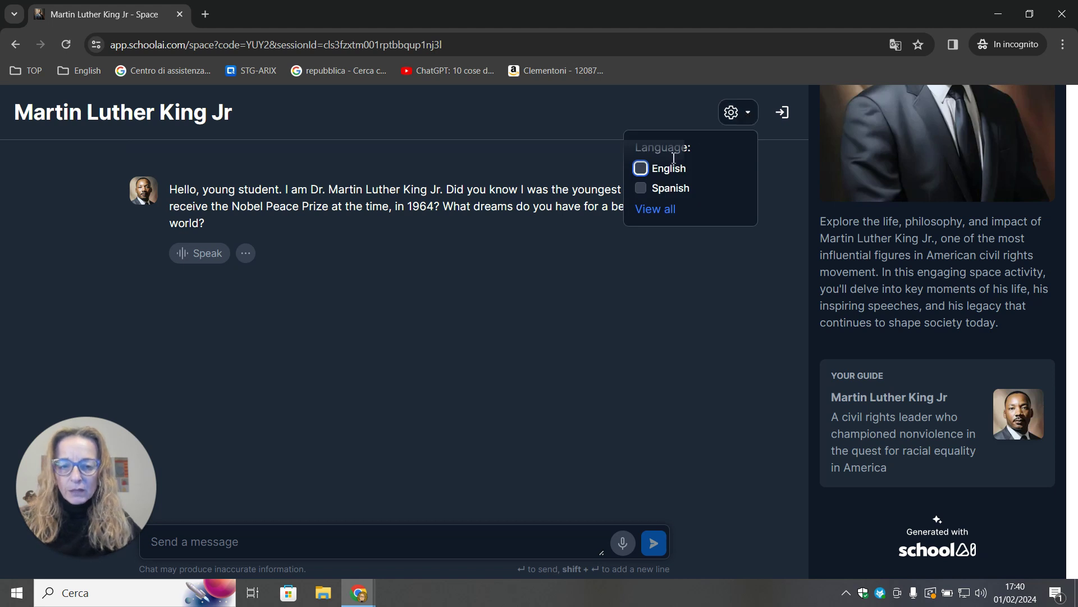
left_click(643, 170)
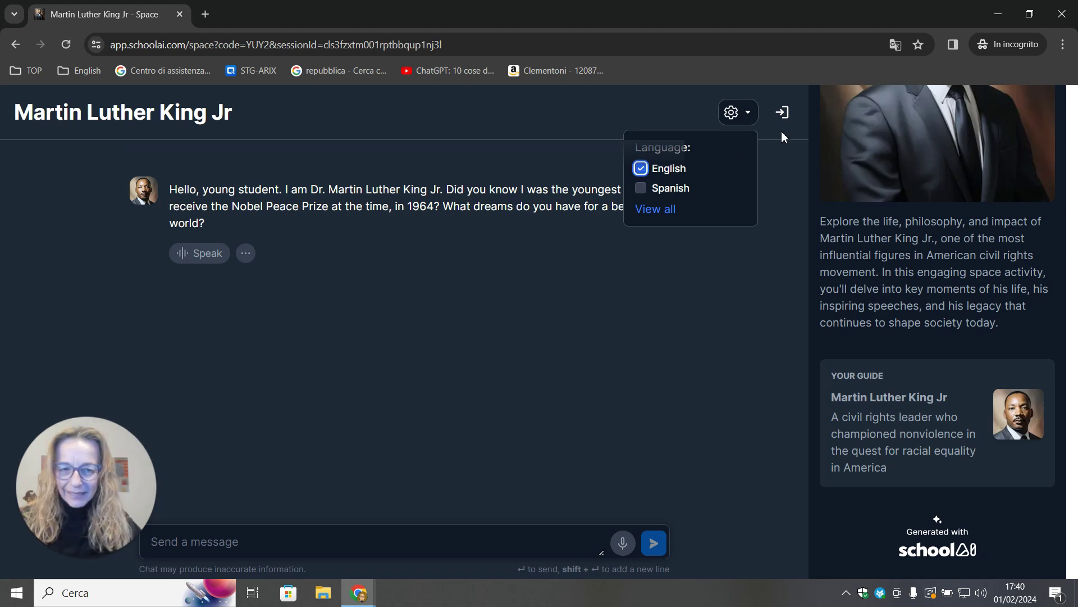
left_click(784, 136)
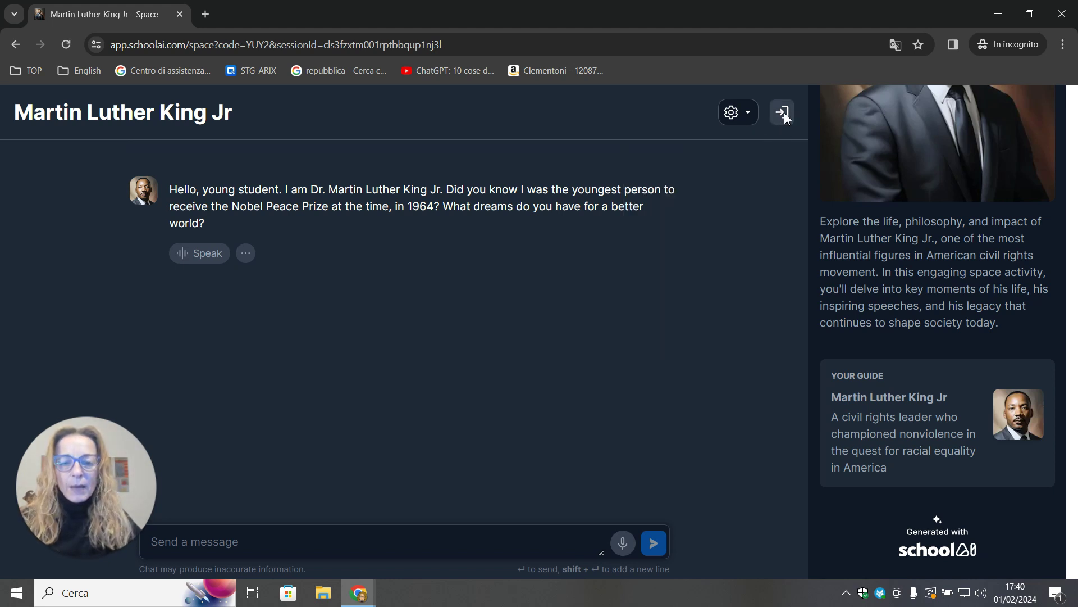
Hide the information panel beside the student chat and show it again.
left_click(784, 113)
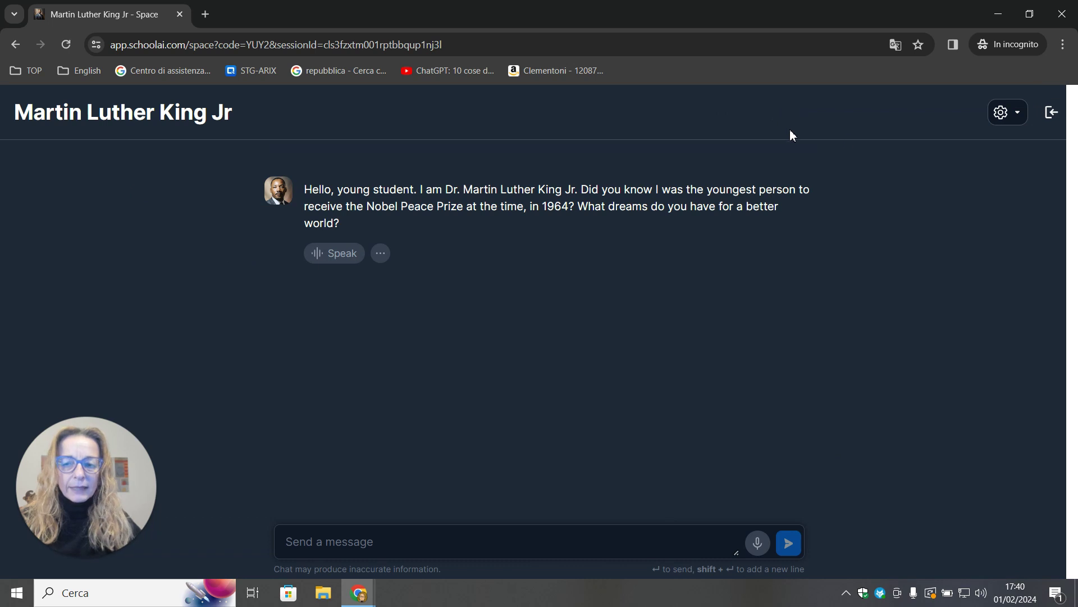
left_click(1051, 112)
scroll(970, 416, "up", 3)
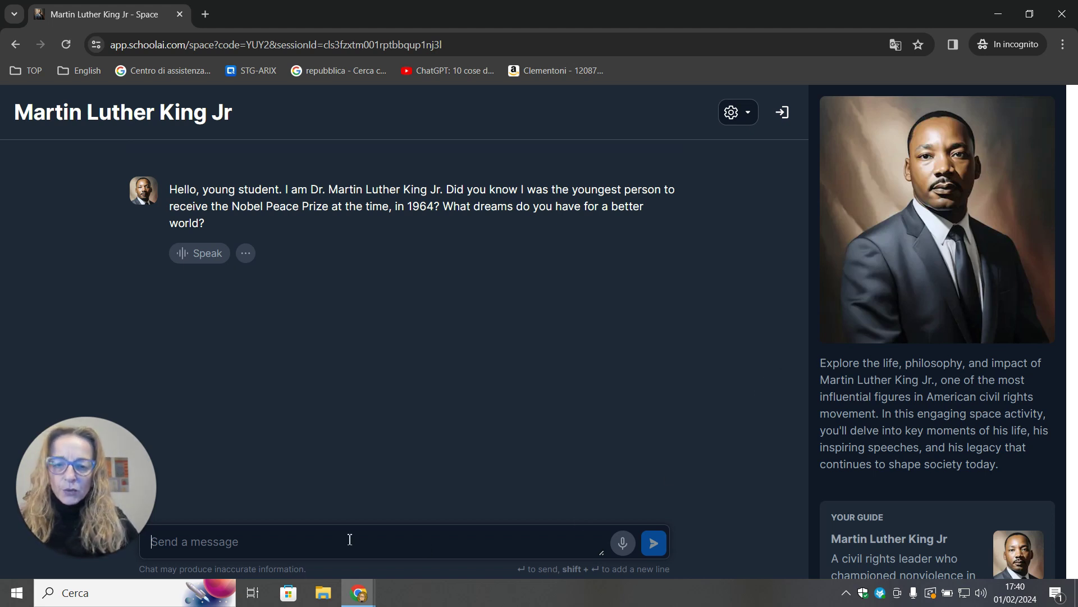
Answer the opening question with the message "sustainability", read the reply and close the incognito window.
type("s")
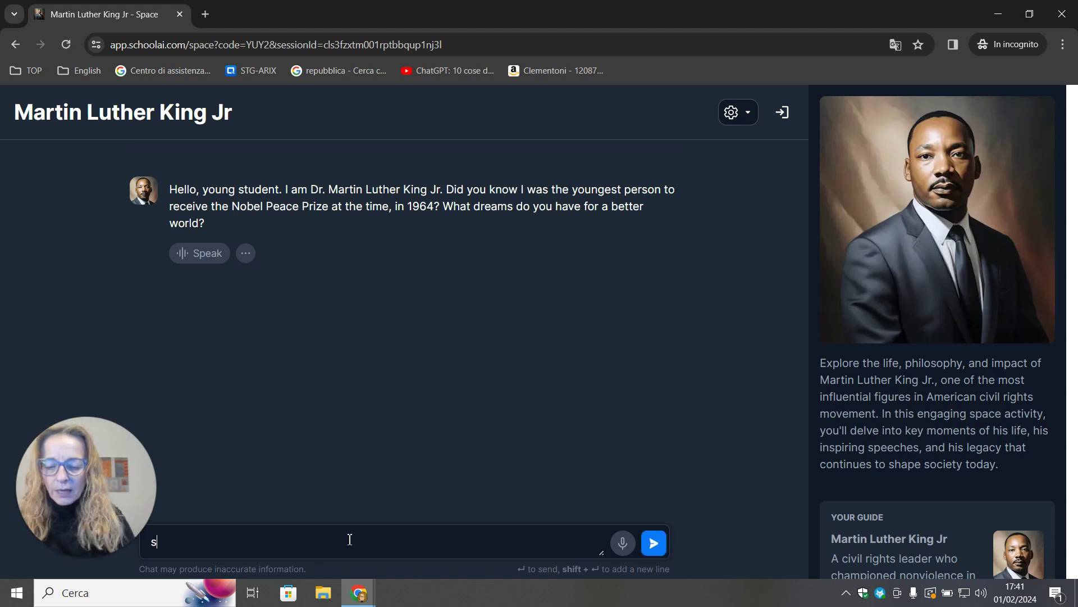
type("ustainability")
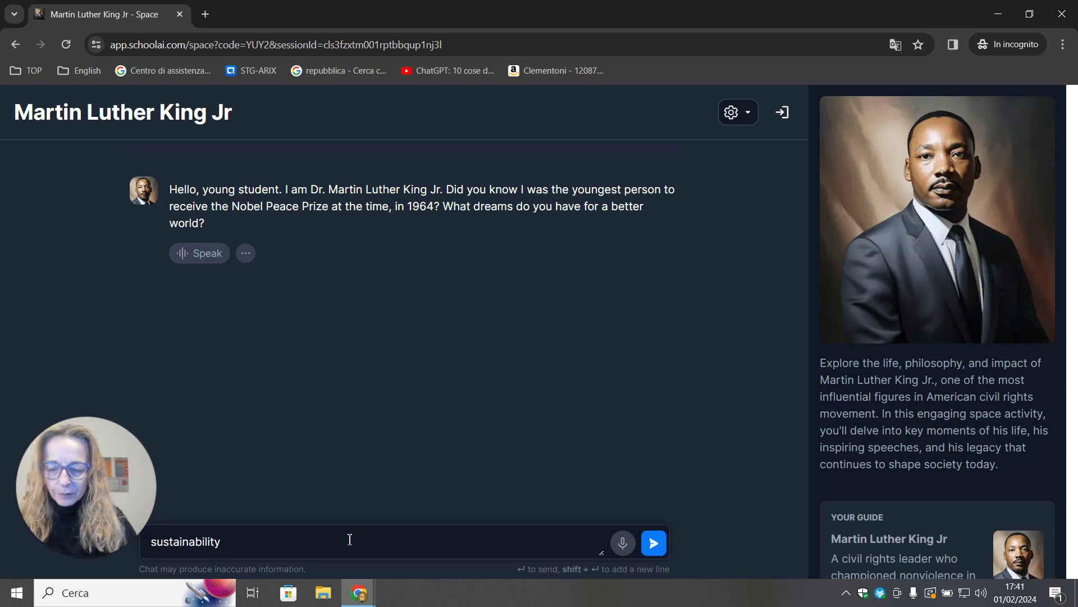
key("Return")
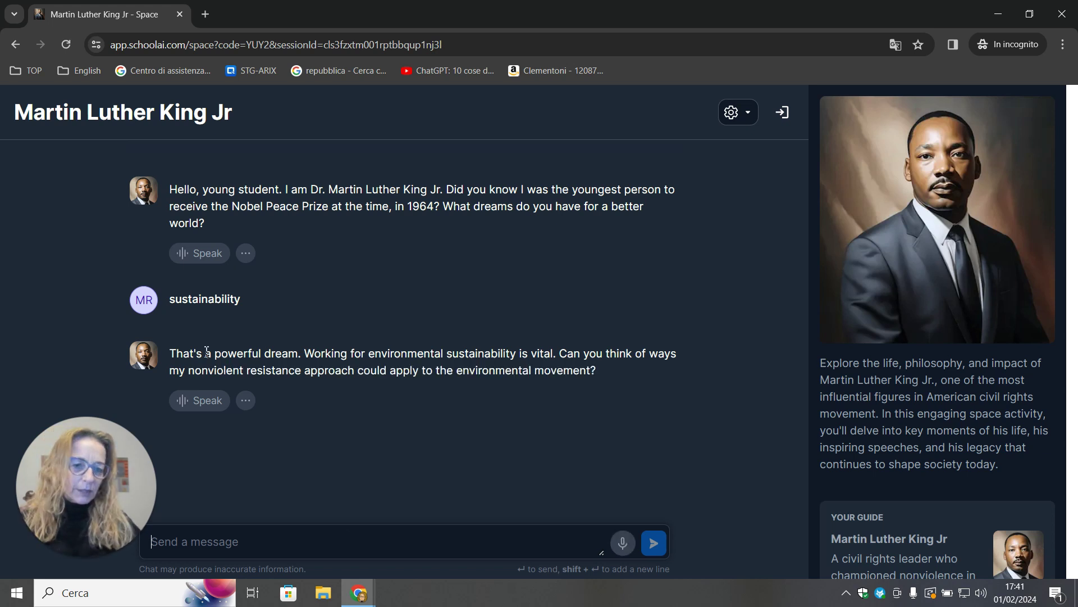
left_click(1065, 17)
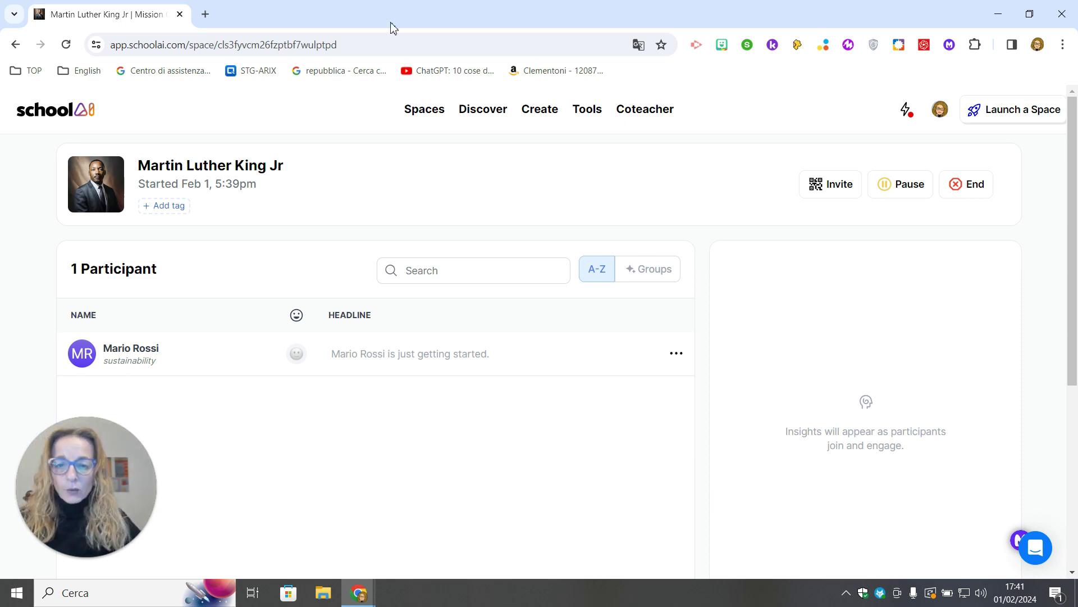
Open the active Martin Luther King Jr session from Recent Sessions and review the participant's chat transcript.
left_click(422, 113)
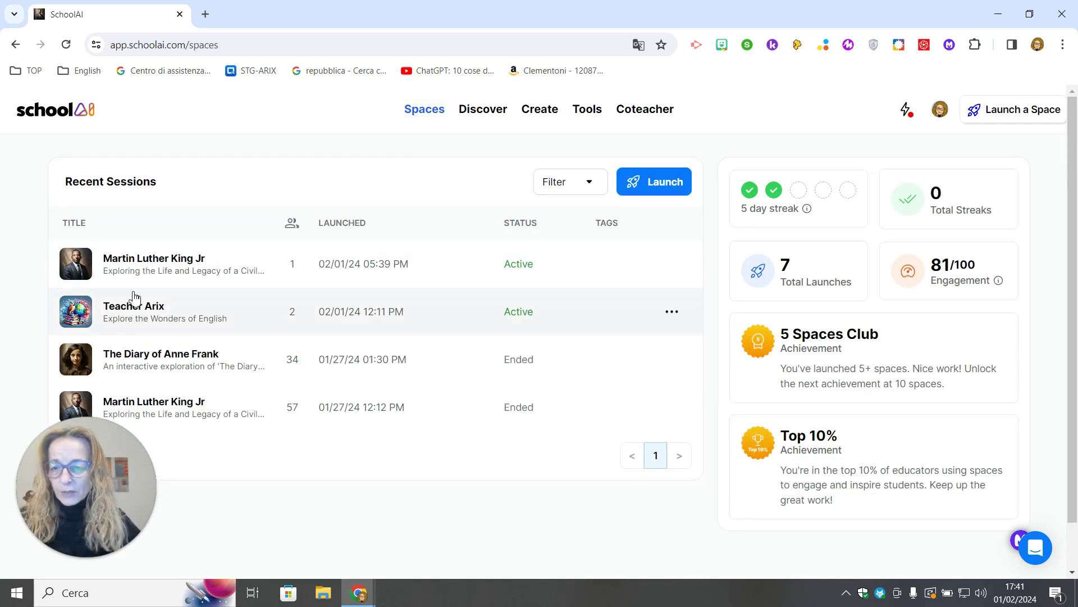
left_click(186, 273)
scroll(444, 386, "down", 1)
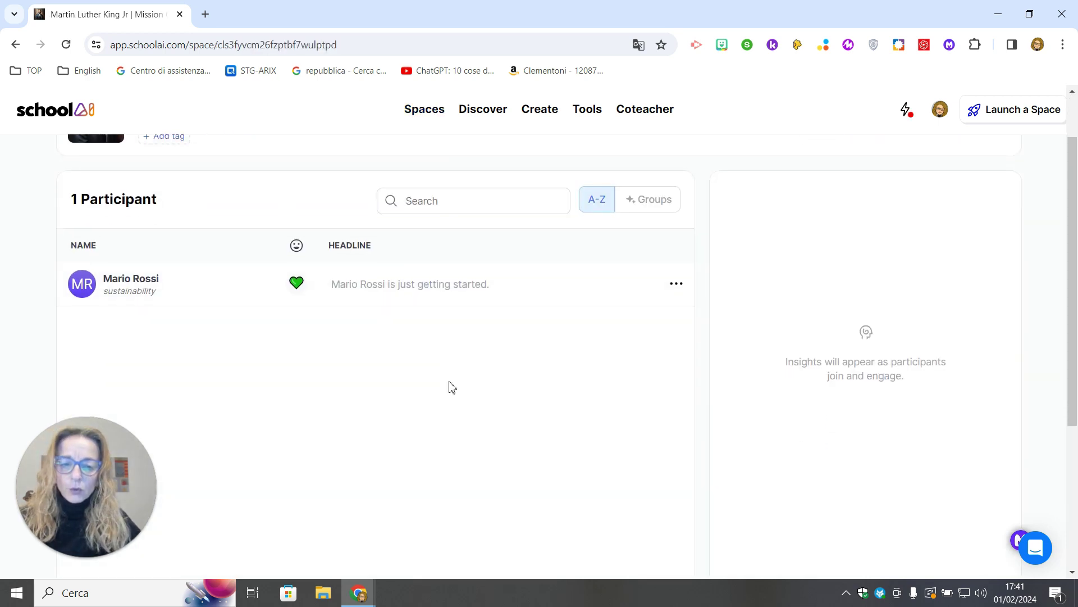
scroll(328, 317, "up", 1)
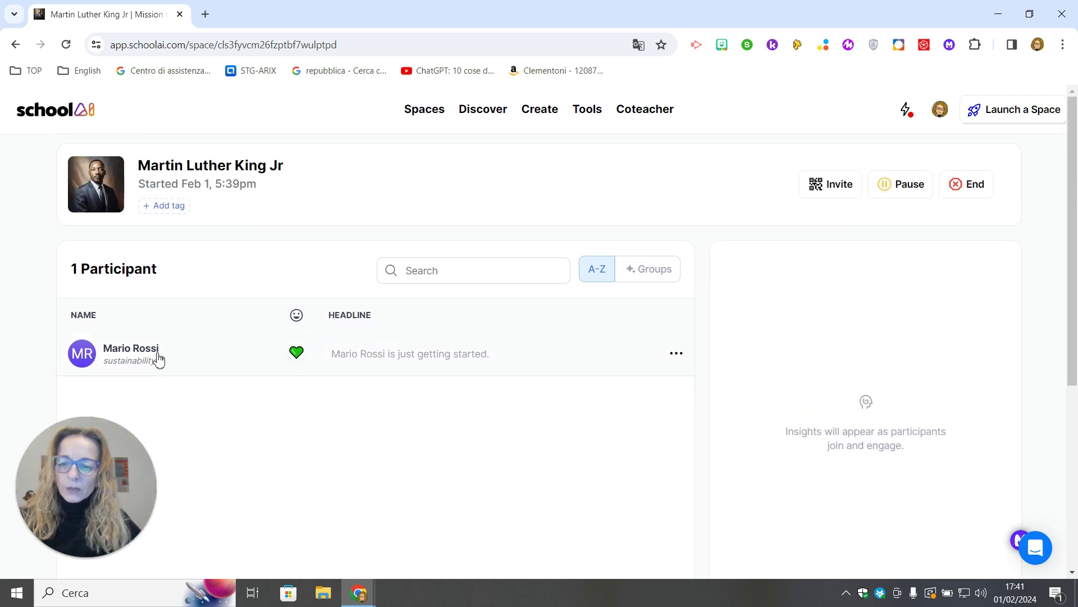
left_click(159, 360)
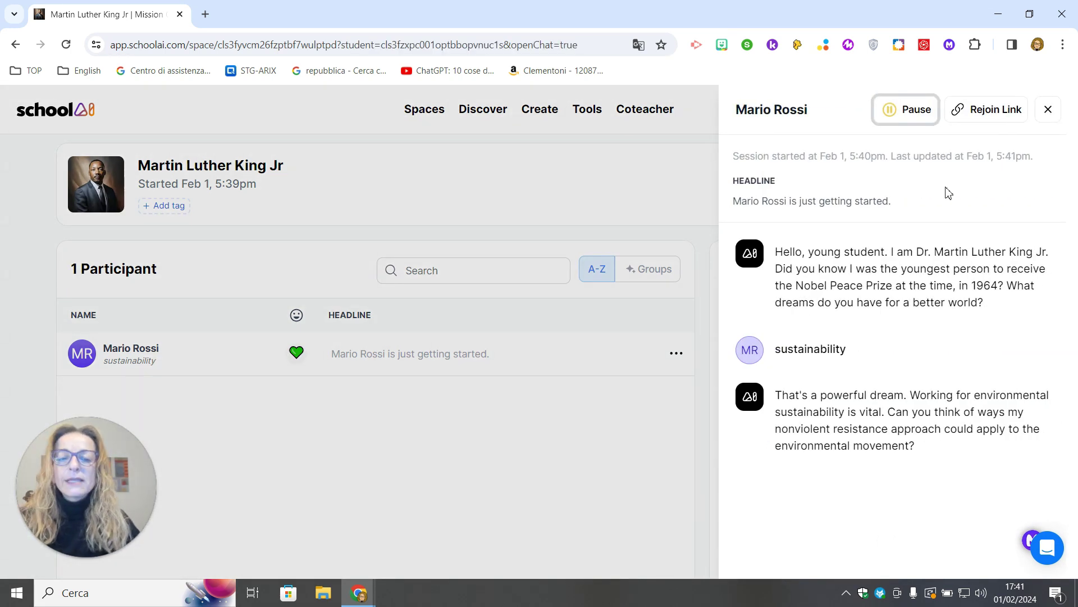
left_click(1048, 110)
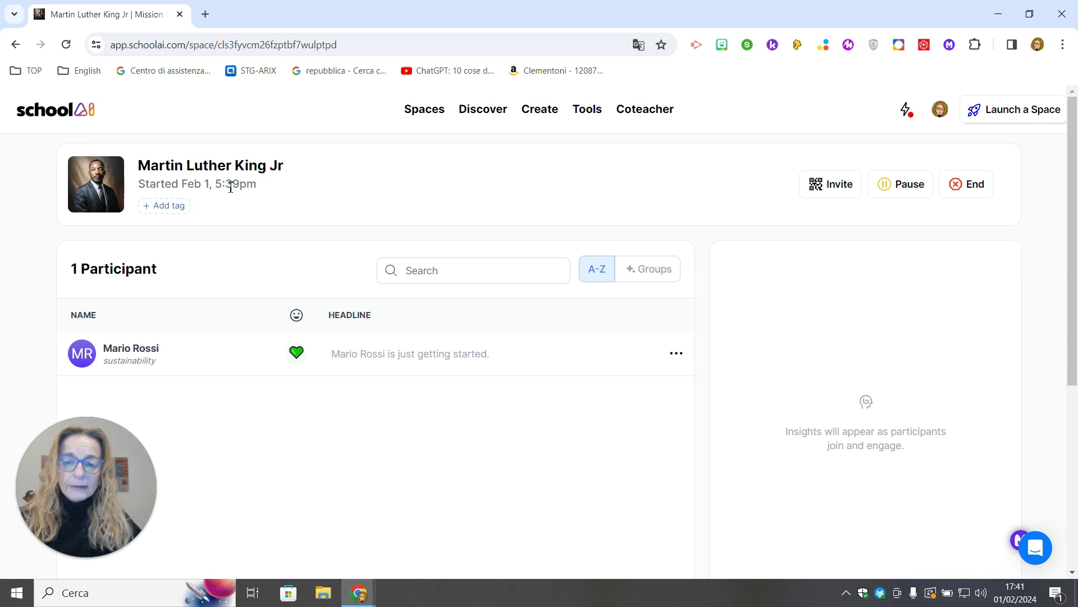
Delete the active Martin Luther King Jr session from Recent Sessions and reload the Spaces page.
left_click(416, 122)
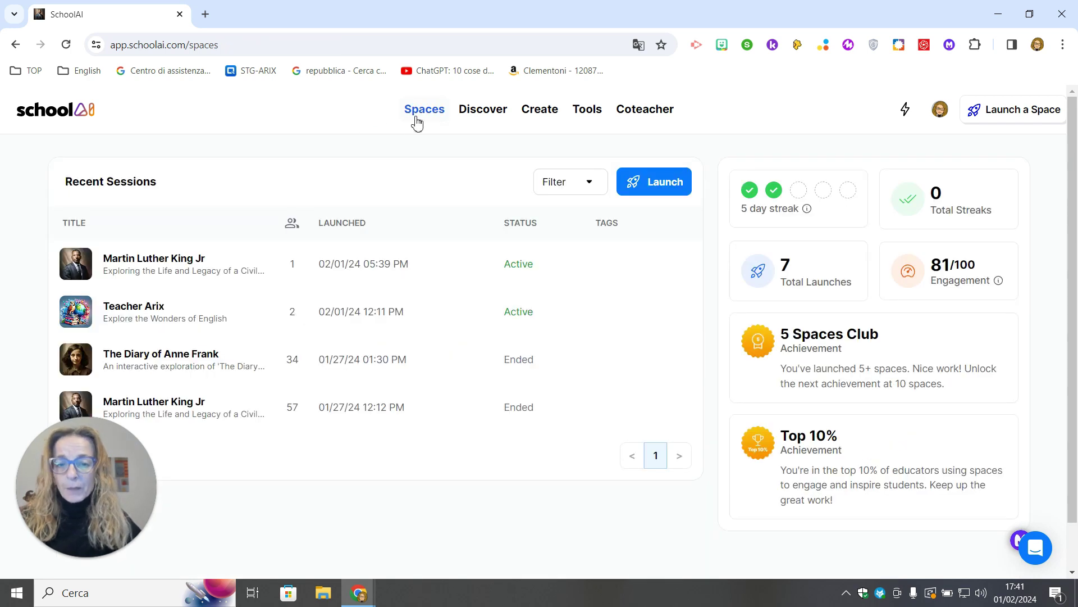
left_click(672, 265)
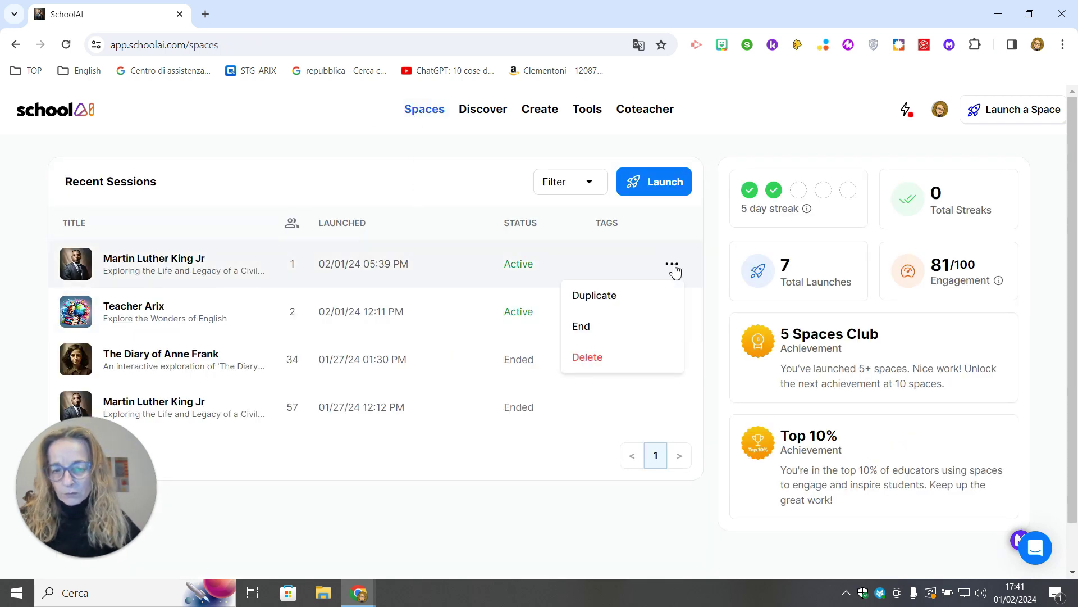
left_click(595, 359)
left_click(664, 363)
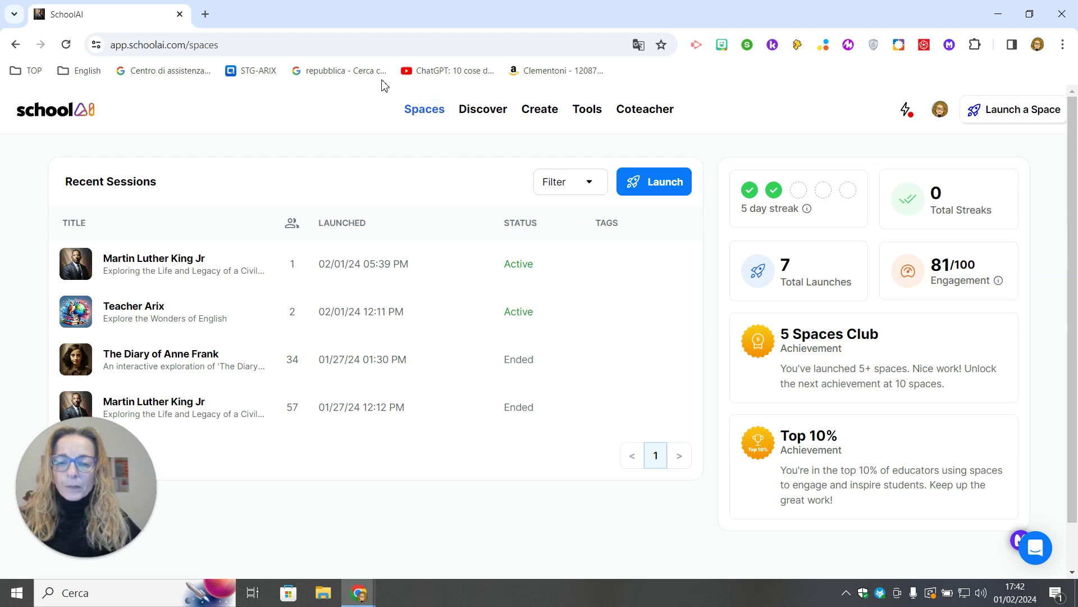
left_click(399, 45)
key("Return")
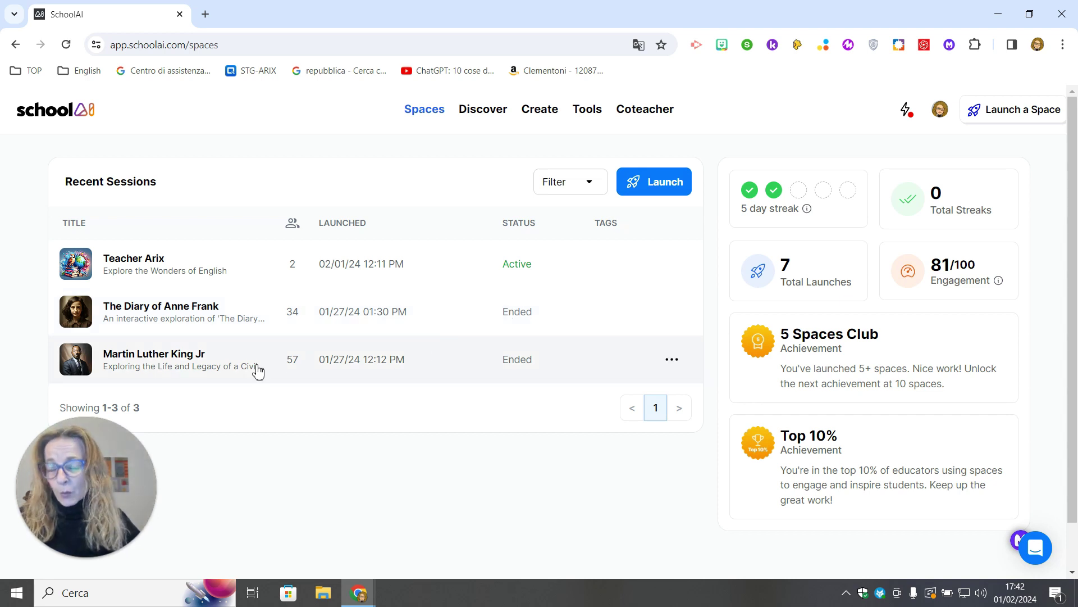
Open the ended Martin Luther King Jr session, look through its participant list and check the options available for the first participant.
left_click(198, 362)
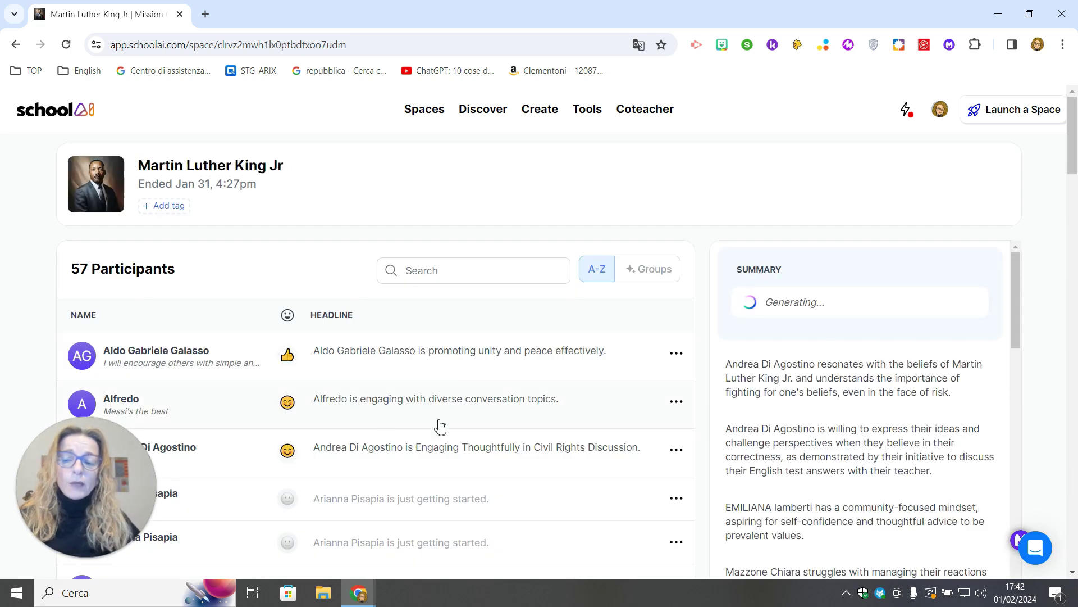
scroll(257, 411, "down", 5)
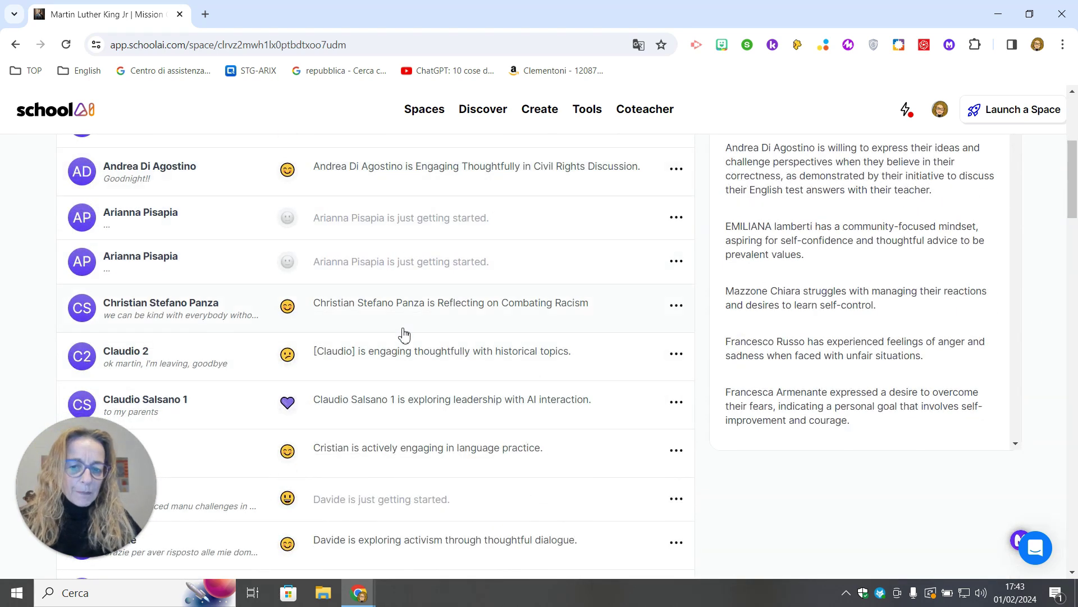
scroll(419, 356, "down", 3)
scroll(427, 358, "down", 5)
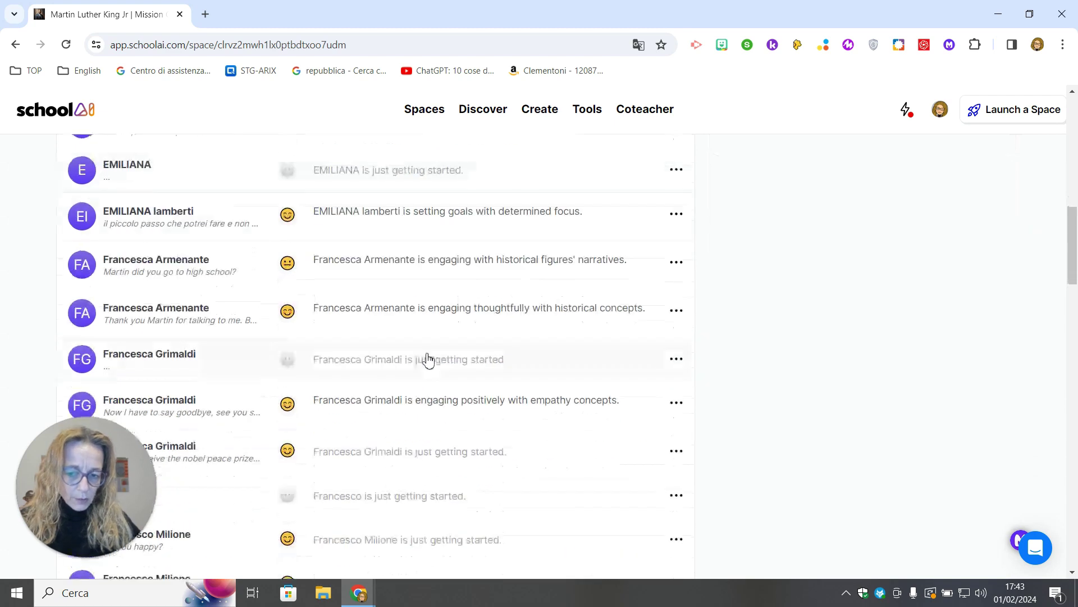
scroll(436, 378, "up", 15)
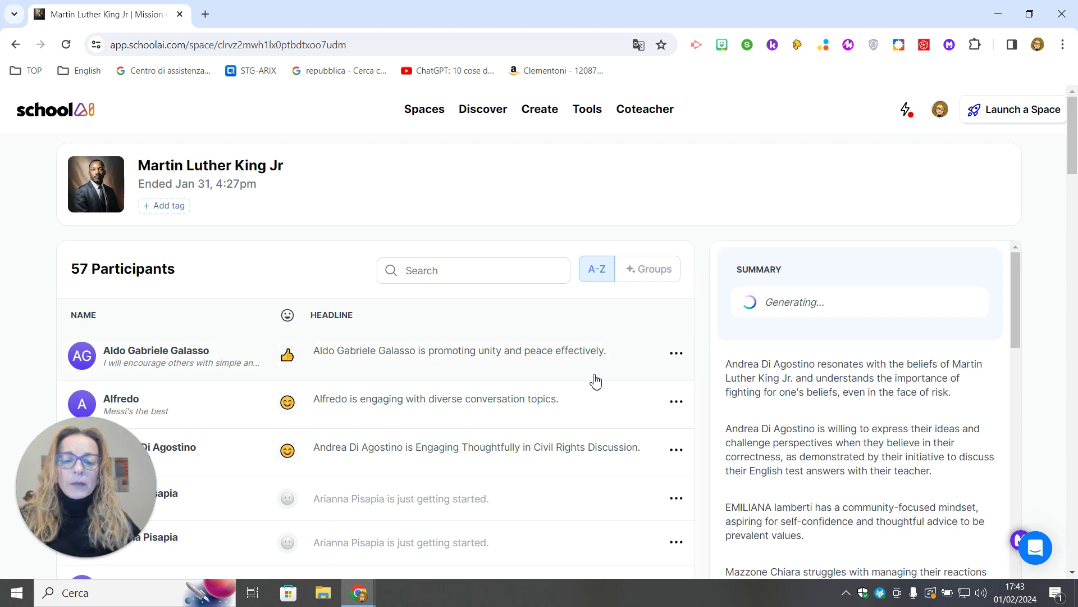
left_click(676, 354)
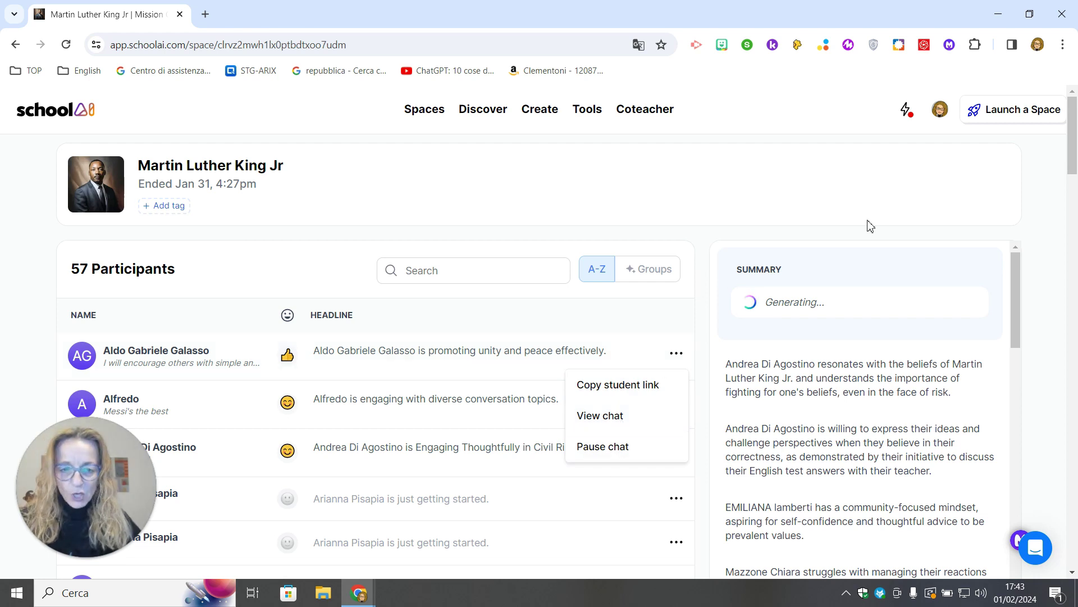
left_click(896, 205)
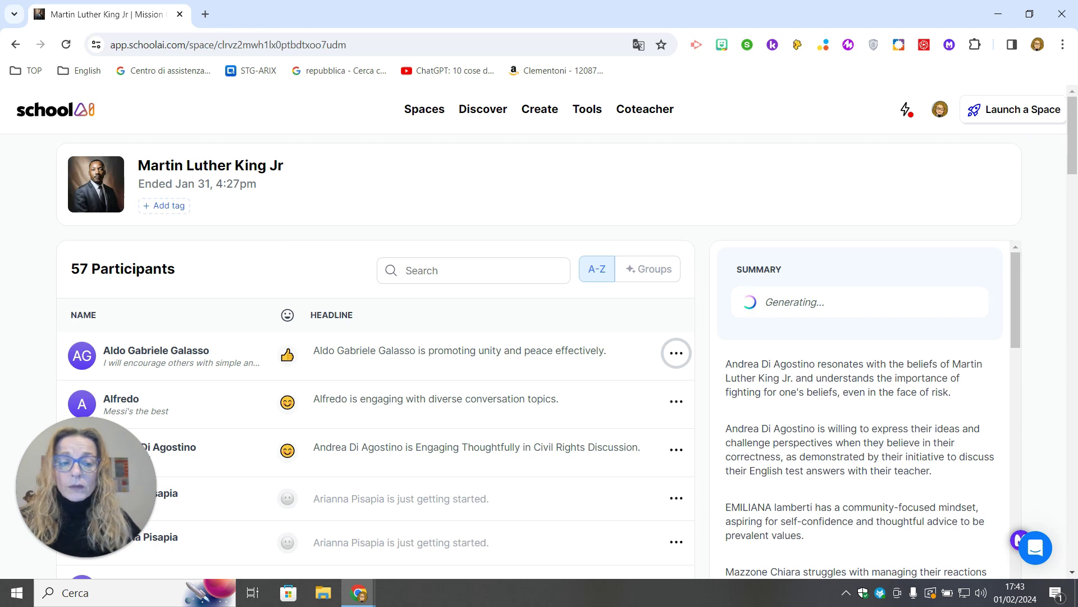
Read through the individual student insights listed beneath the session summary.
scroll(922, 229, "down", 3)
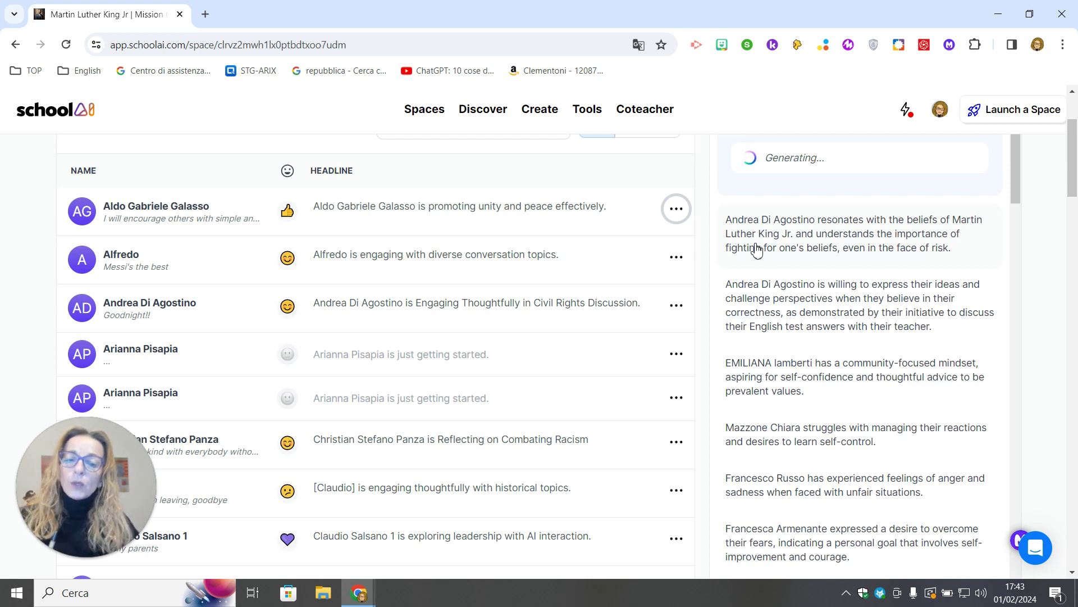
scroll(951, 445, "down", 10)
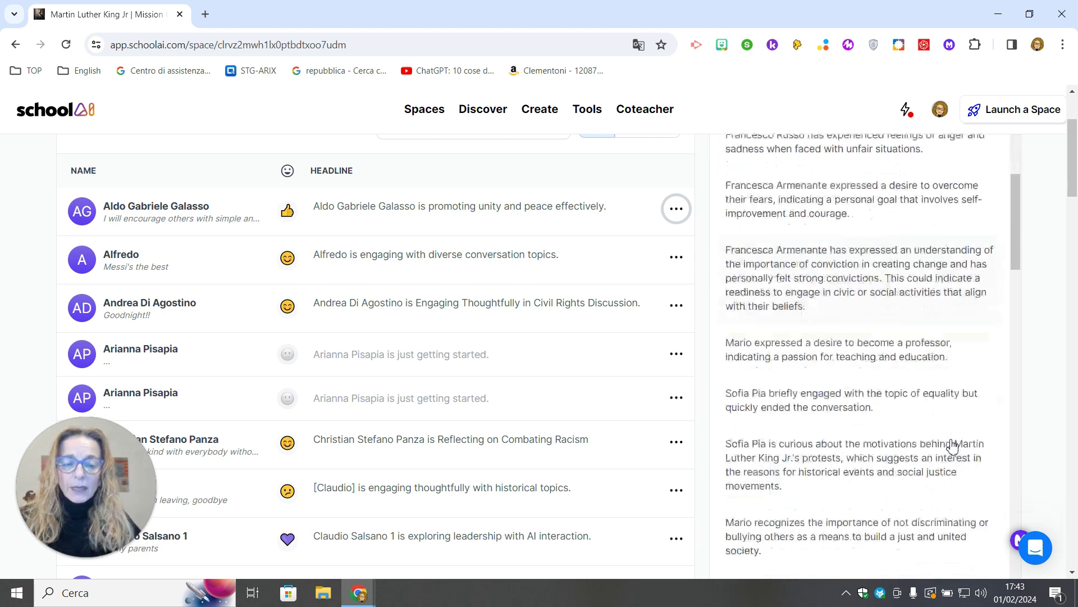
scroll(951, 445, "down", 8)
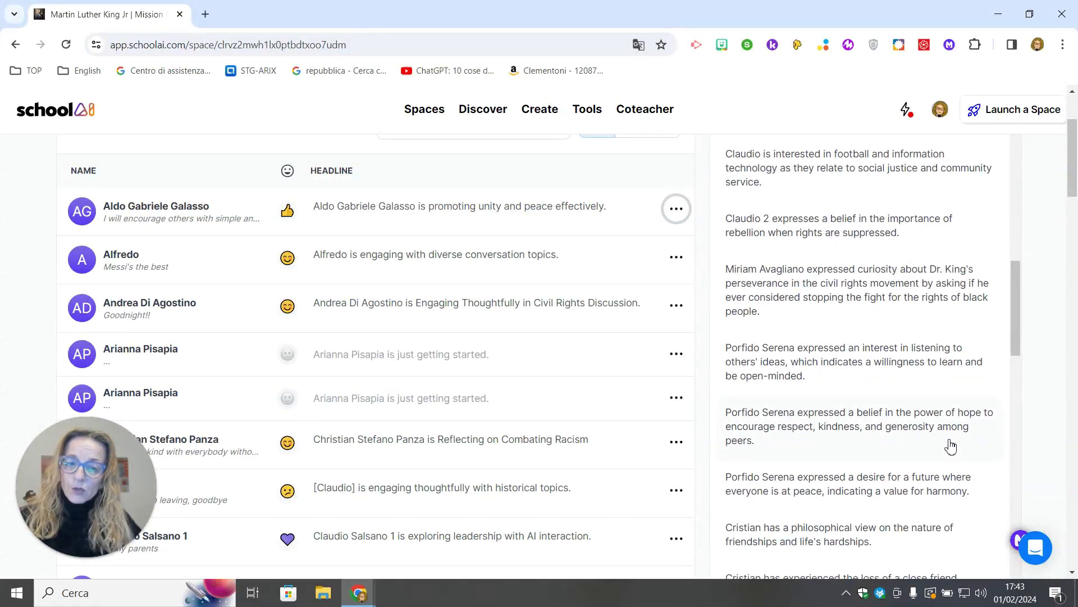
scroll(951, 446, "down", 4)
scroll(950, 446, "up", 12)
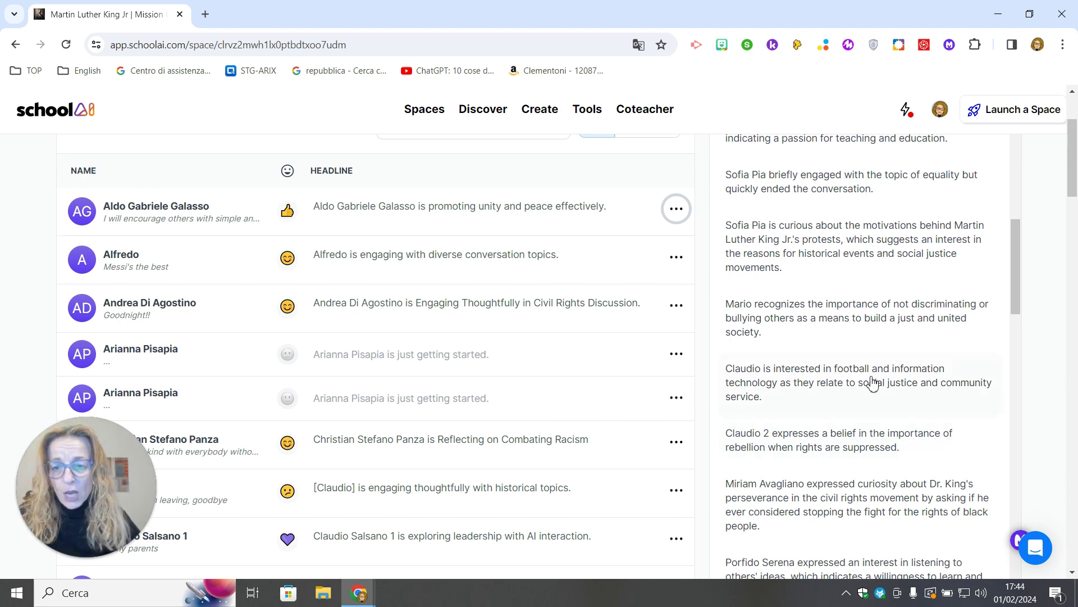
Review the chat transcript of the third listed participant, close it and return to the session summary.
left_click(375, 311)
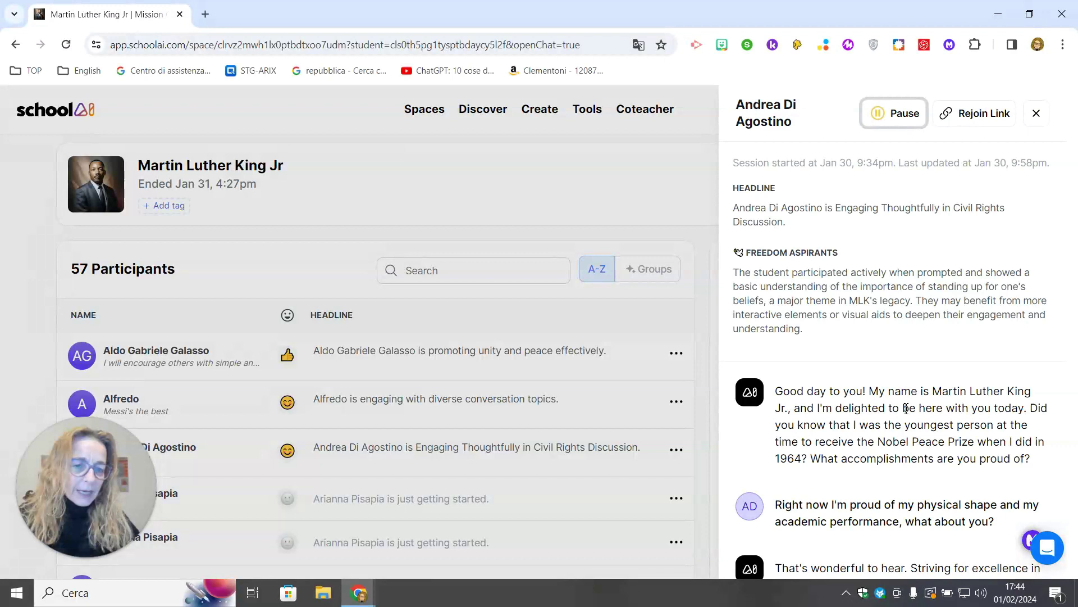
left_click(513, 181)
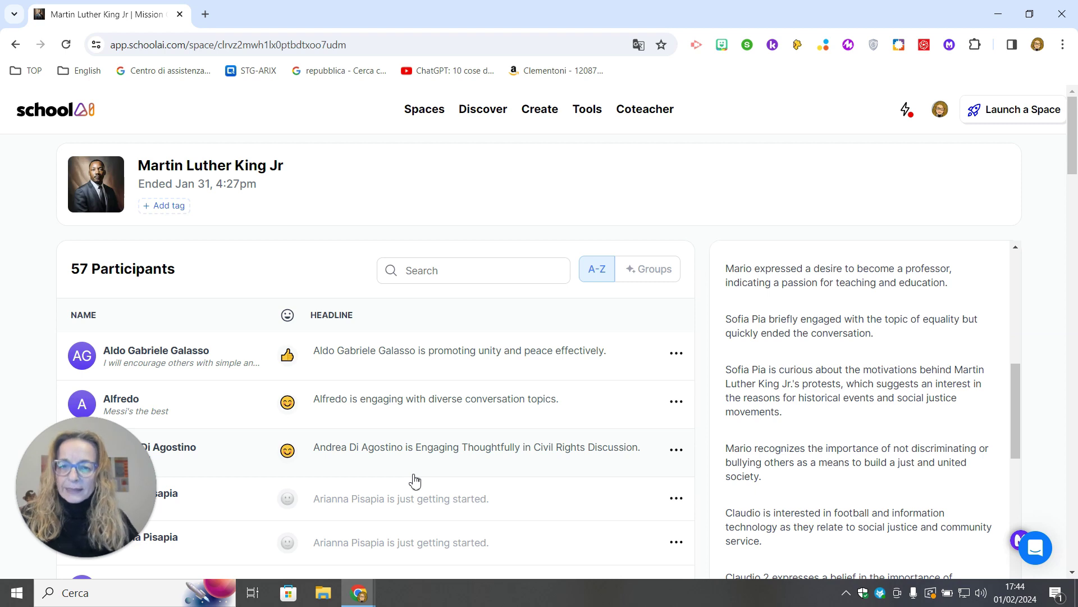
scroll(871, 410, "up", 7)
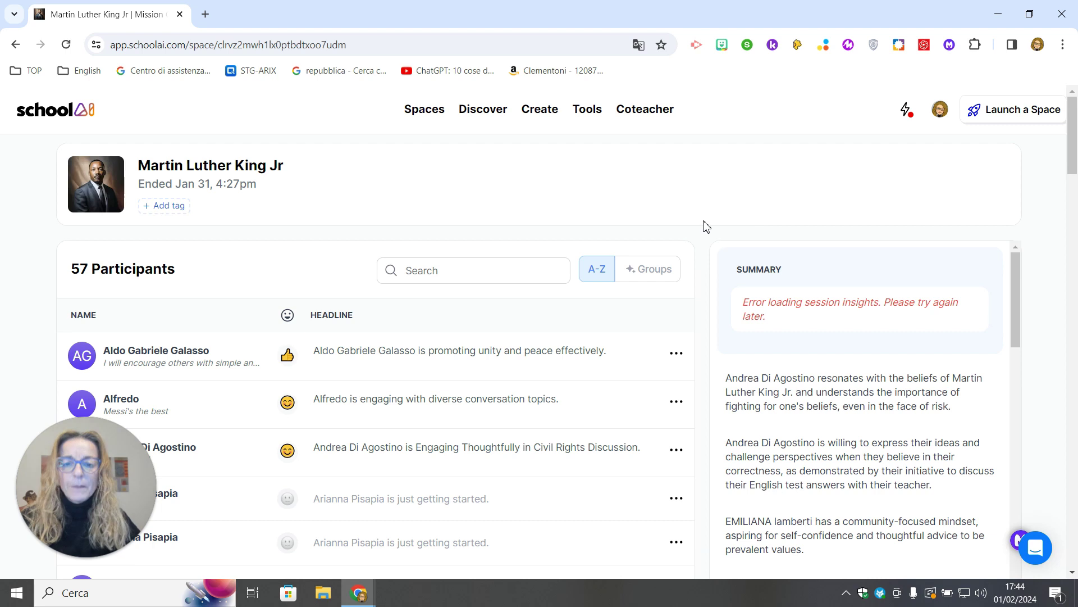
Start a new custom space and title it "Rosalind Franklin".
left_click(541, 117)
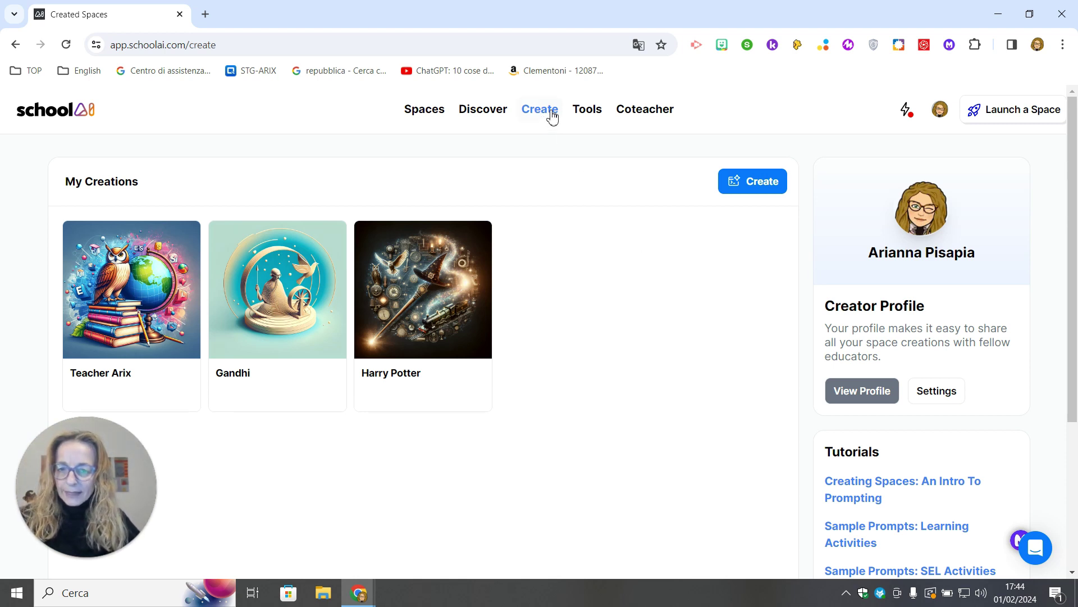
left_click(754, 185)
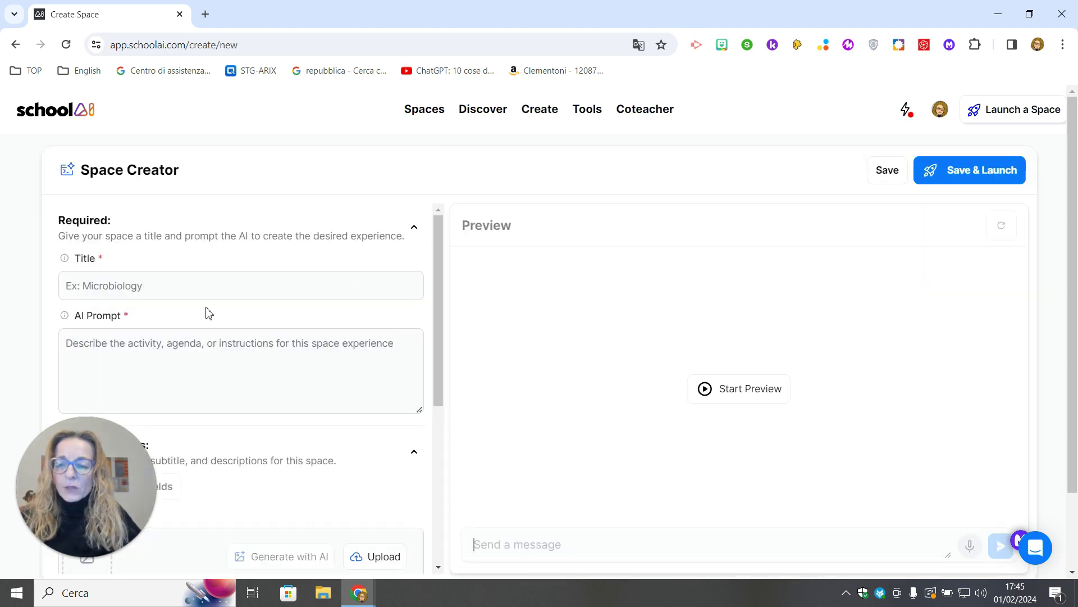
left_click(202, 288)
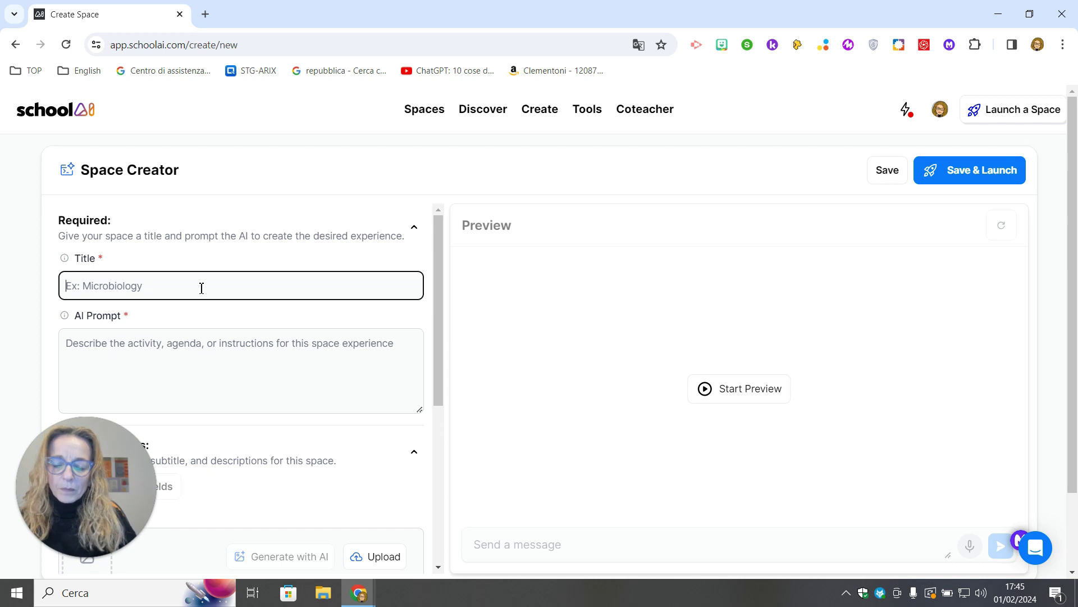
type("R")
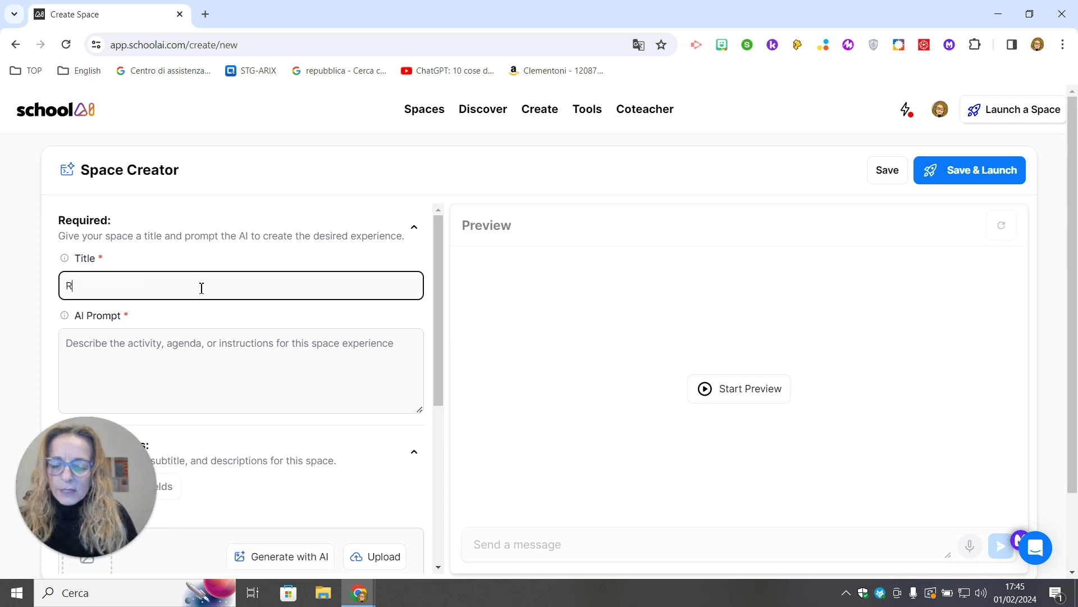
type("osalind Franklin")
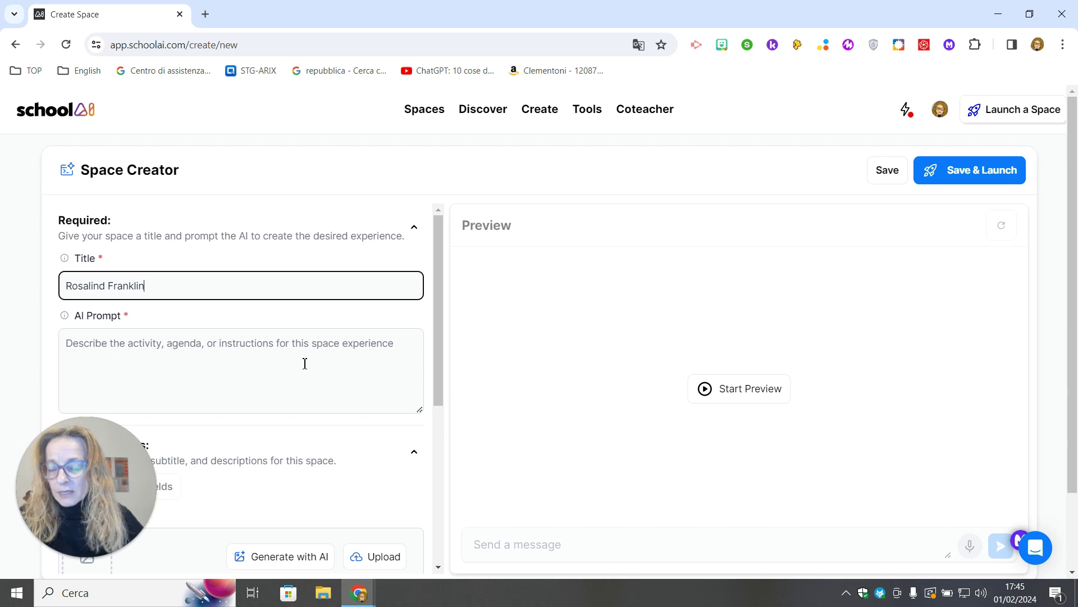
Enter the AI prompt "Chat with Rosalind Franklin about the structure of DNA".
left_click(255, 349)
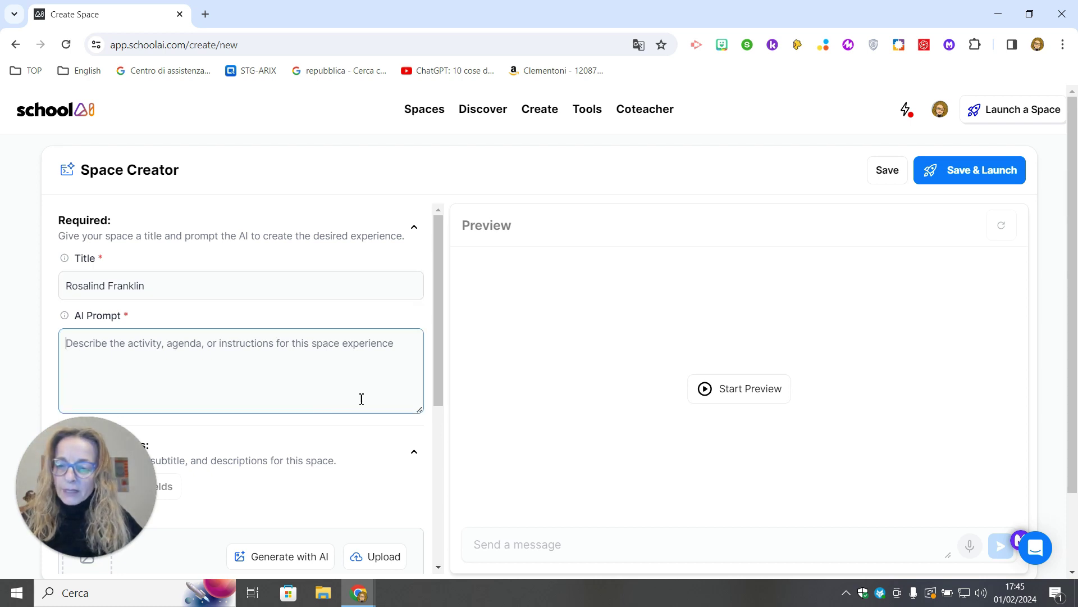
type("Chat ")
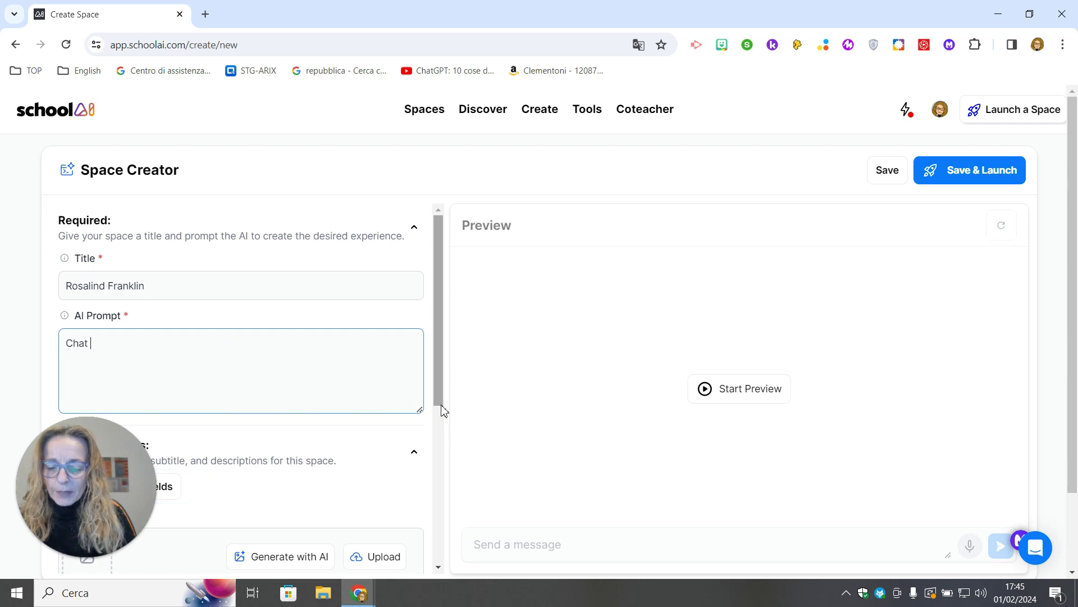
type("with Rosali")
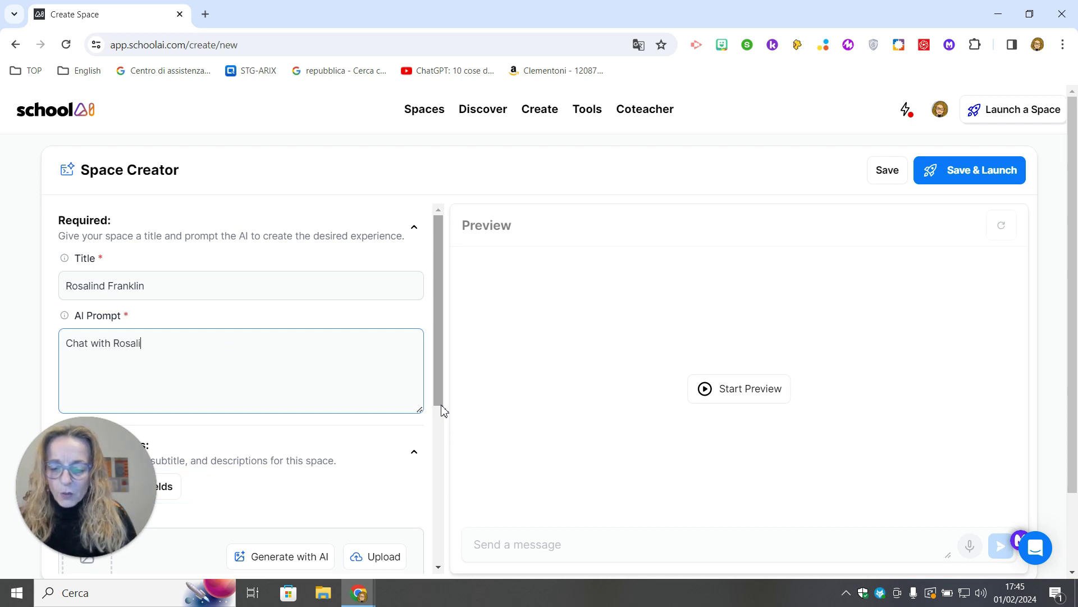
type("nd Fran")
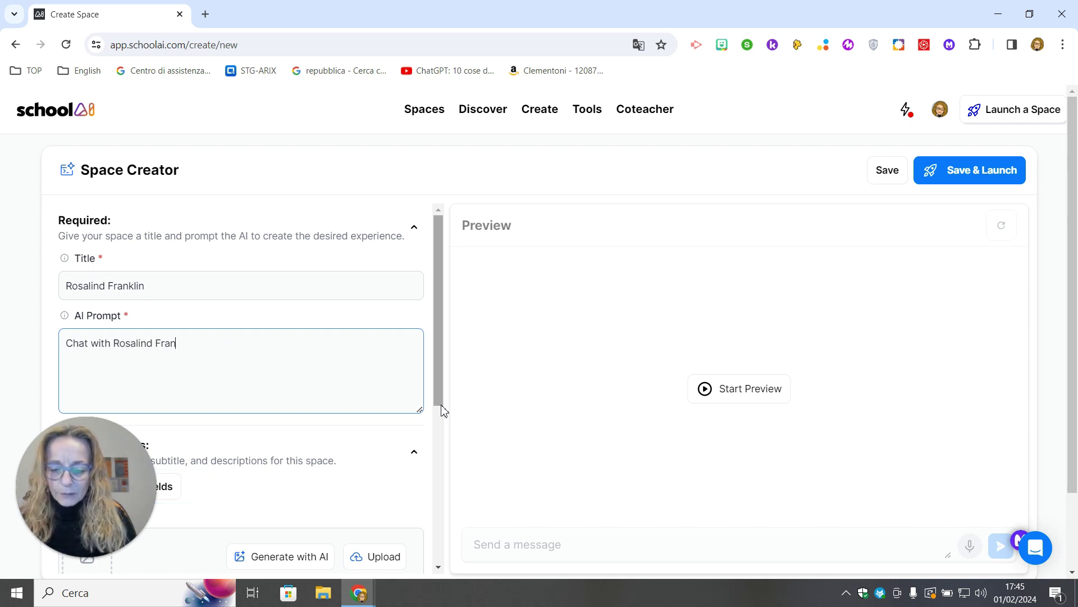
type("klin about the")
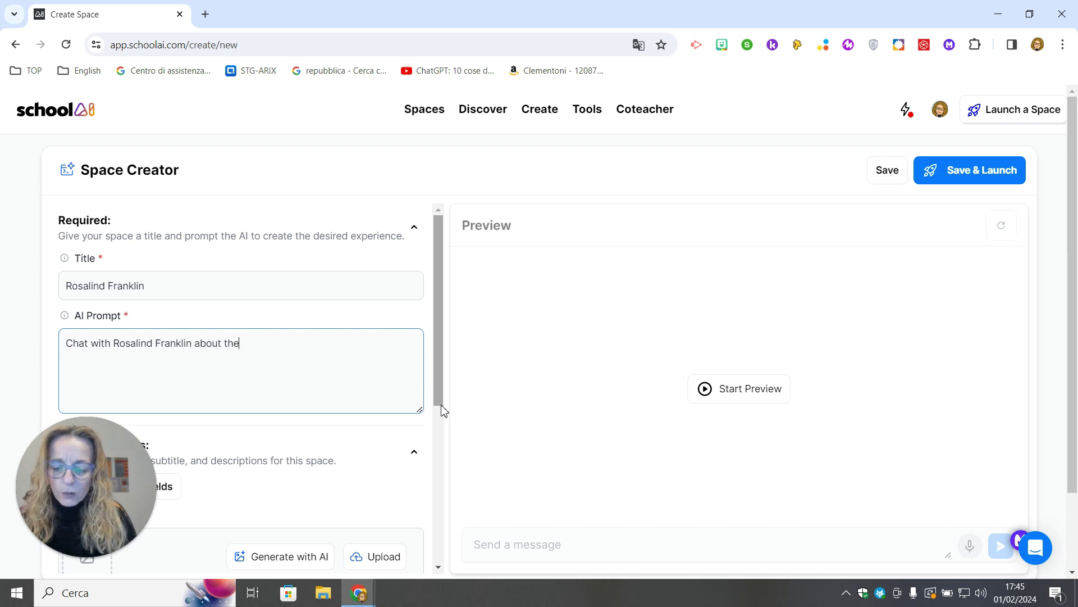
type(" structure of")
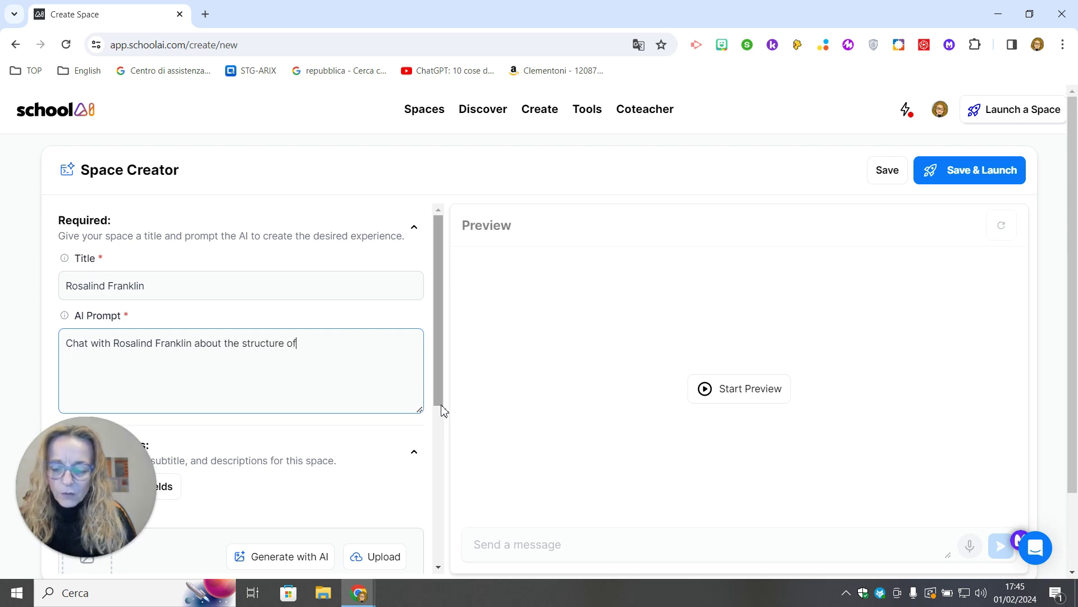
type(" DNA")
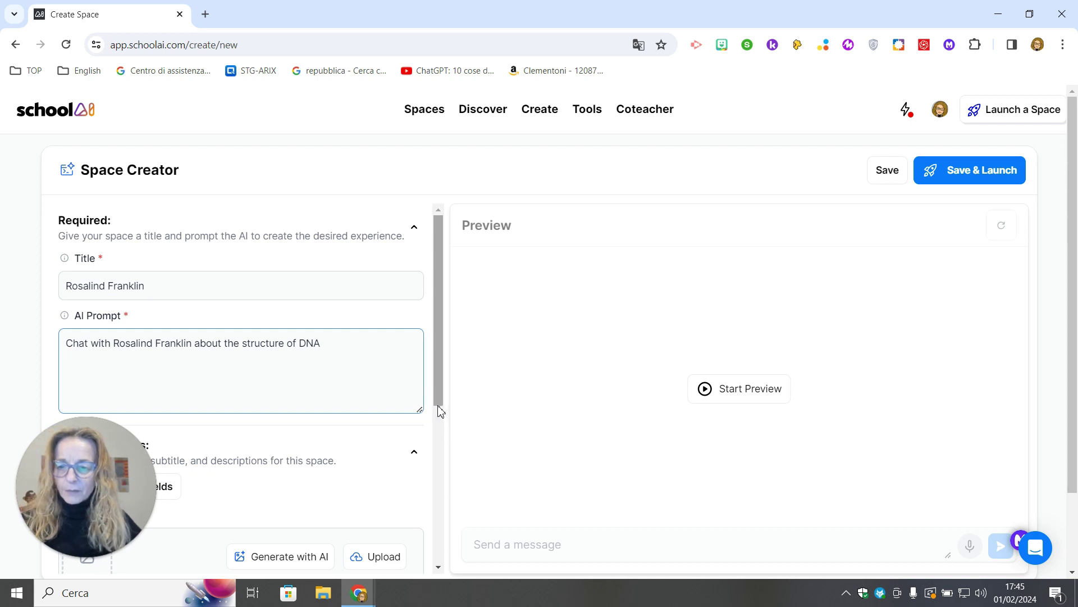
Generate all optional details for the Rosalind Franklin space with AI, covering the cover image, subtitle and both descriptions.
scroll(347, 393, "down", 1)
scroll(347, 393, "down", 2)
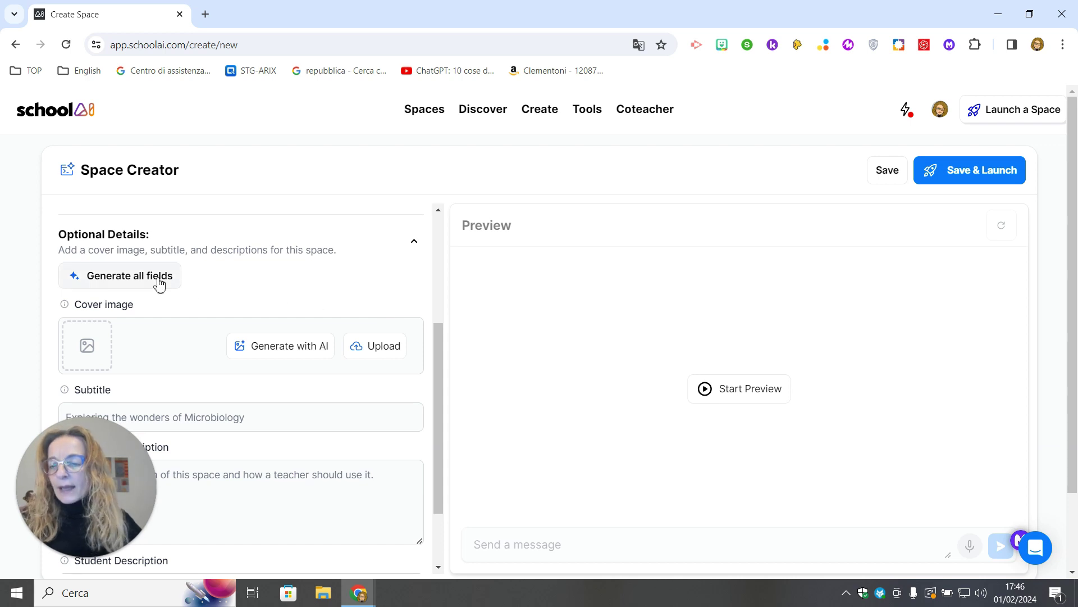
scroll(160, 285, "down", 1)
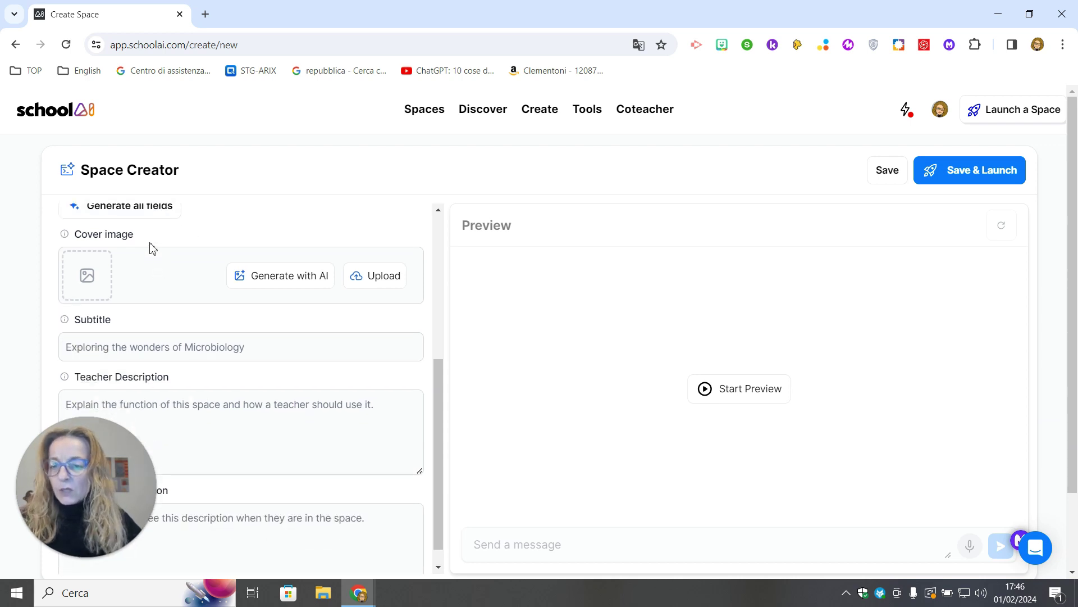
scroll(149, 247, "up", 1)
left_click(144, 281)
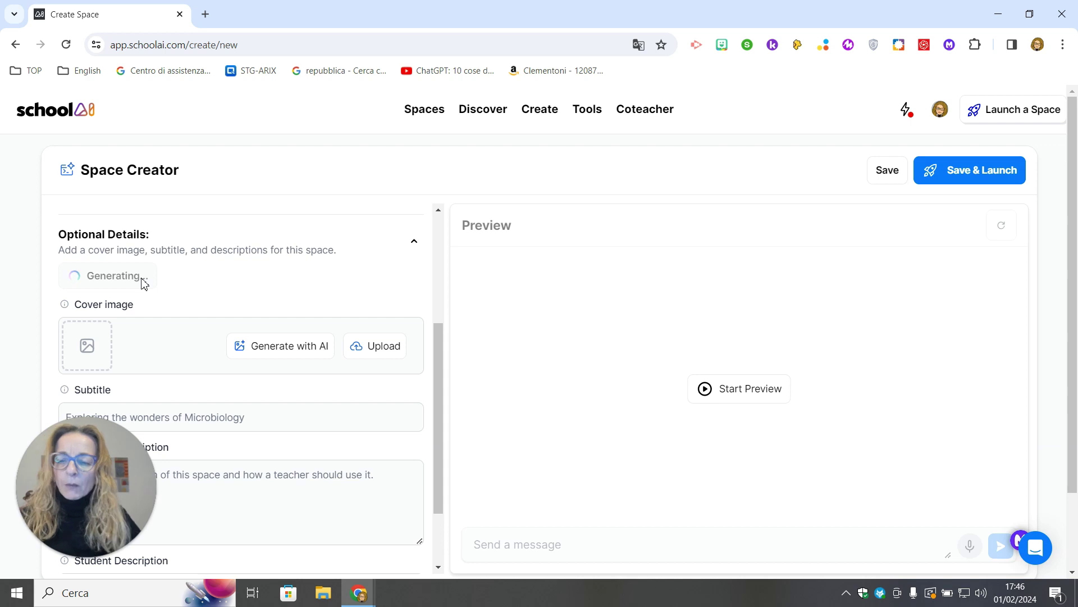
scroll(144, 288, "down", 1)
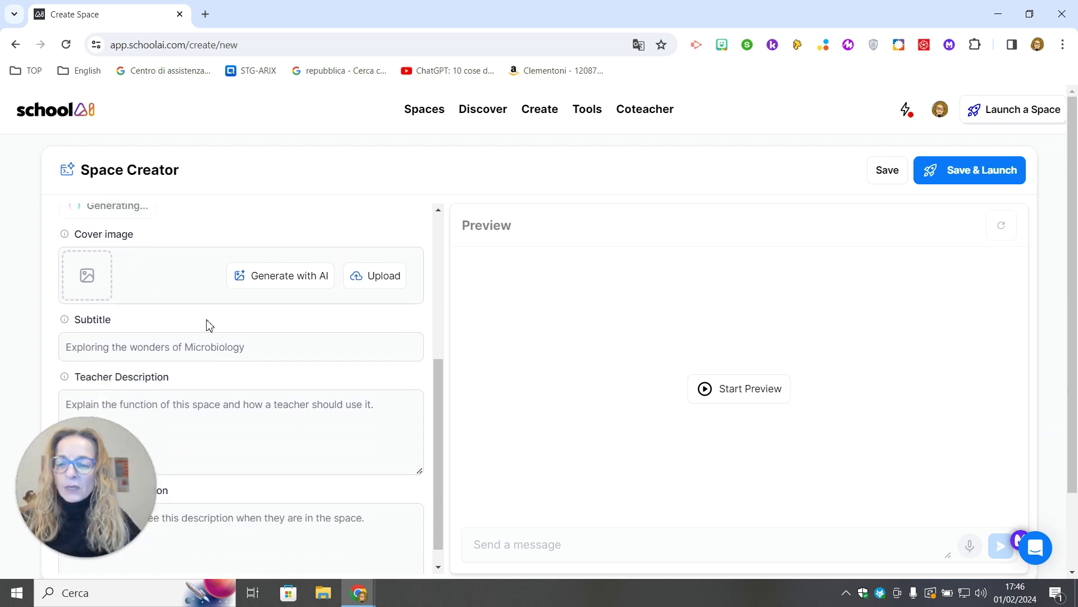
scroll(210, 321, "down", 3)
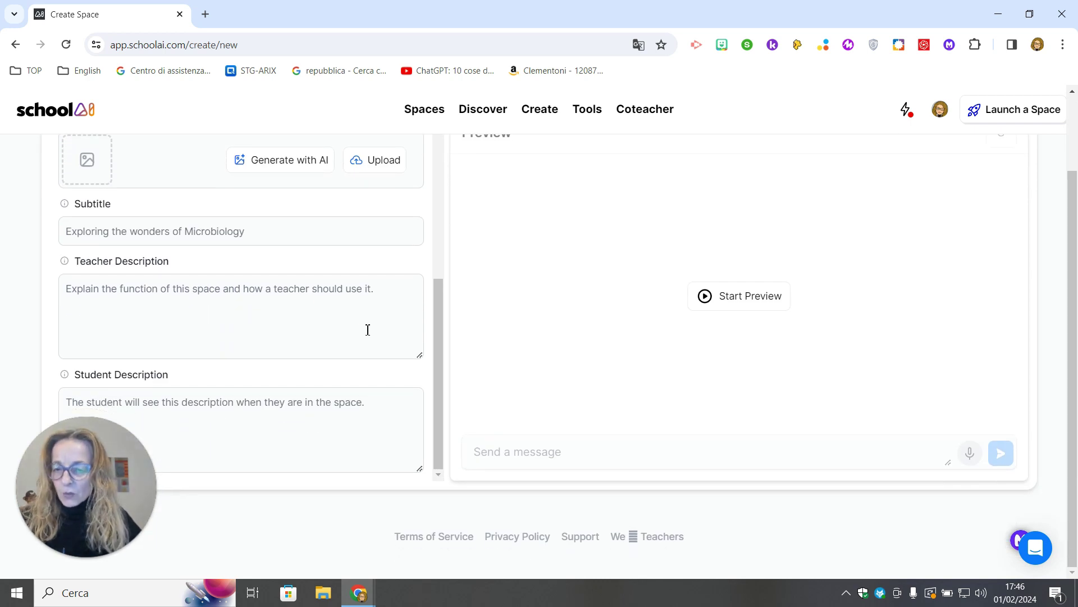
scroll(368, 330, "up", 4)
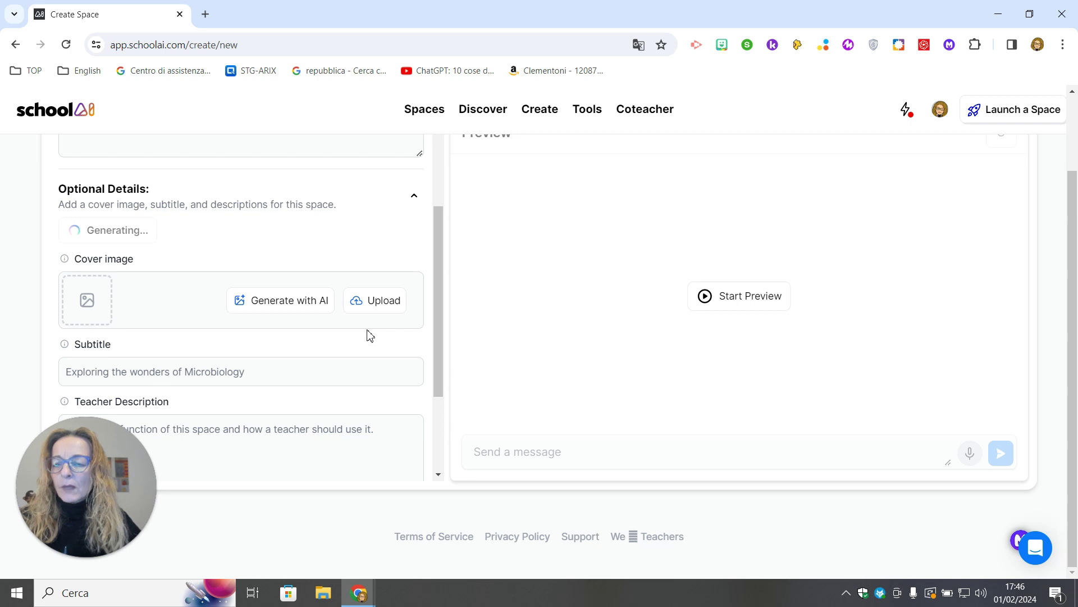
Review the generated cover image, subtitle, teacher description and student description of the space.
scroll(369, 335, "down", 1)
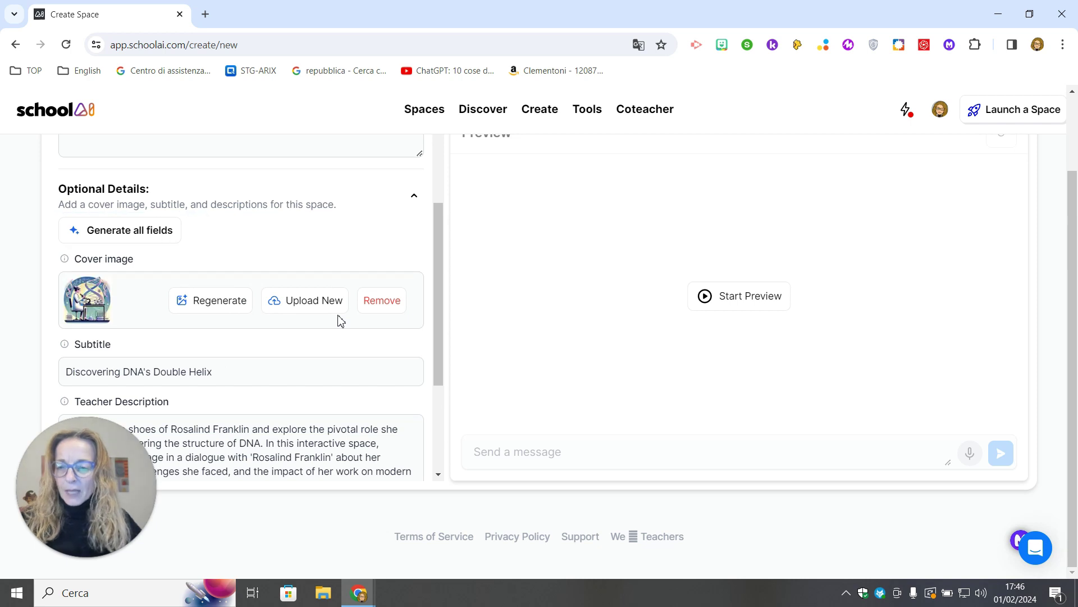
scroll(93, 312, "down", 1)
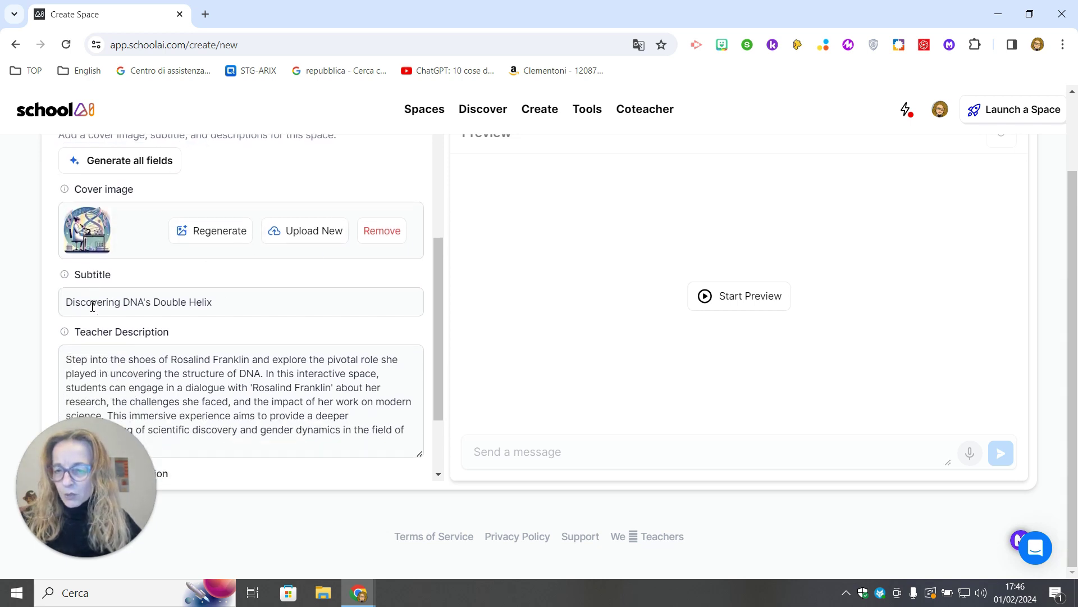
left_click_drag(116, 303, 203, 303)
scroll(258, 318, "down", 1)
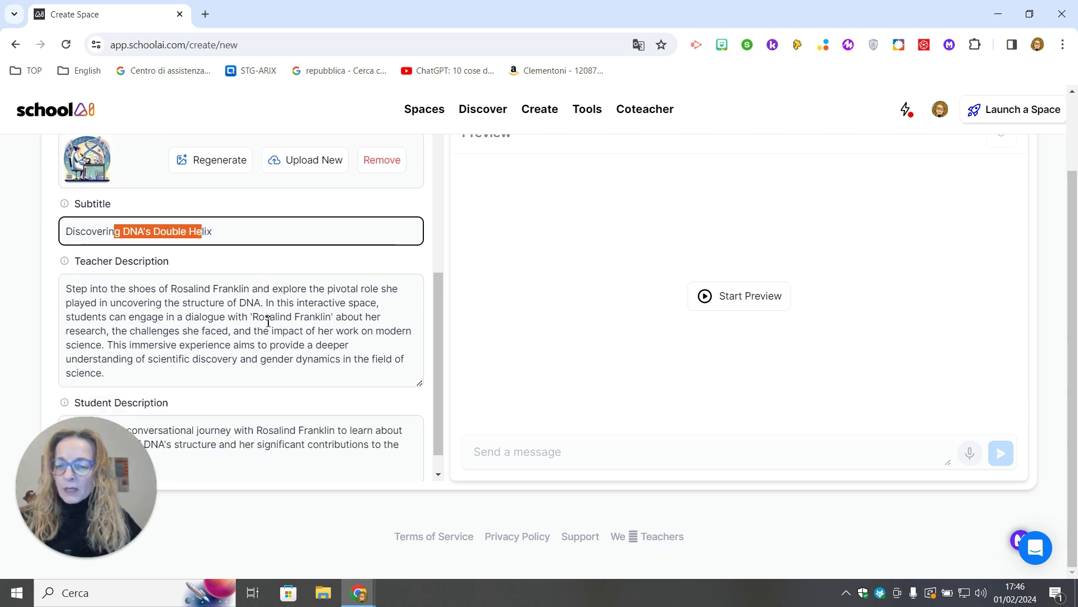
scroll(268, 321, "down", 1)
left_click(175, 297)
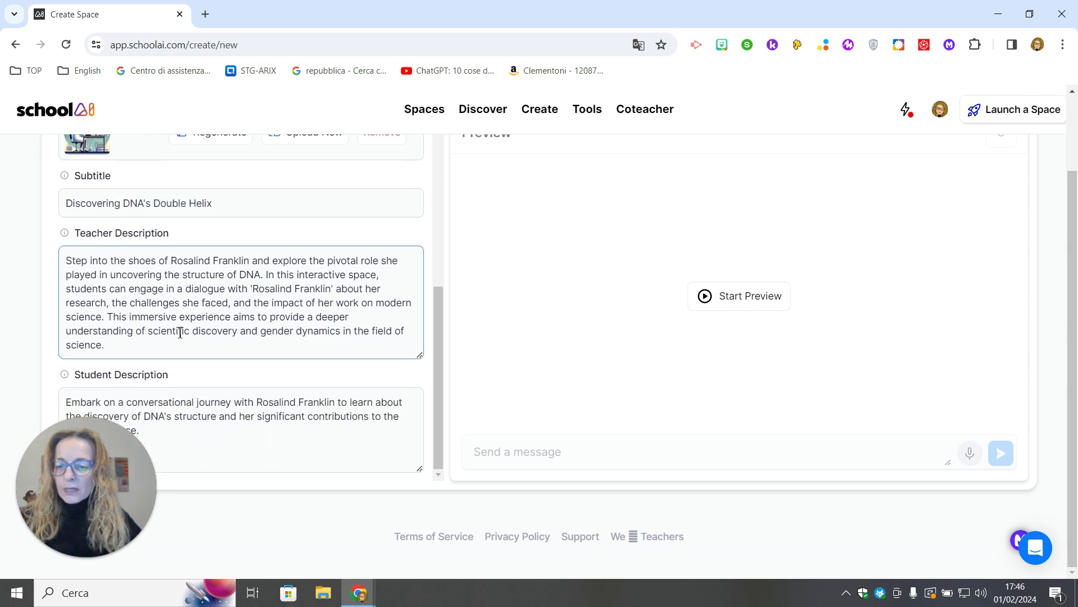
Start a preview chat of the Rosalind Franklin space and recheck its title and AI prompt.
scroll(892, 377, "up", 1)
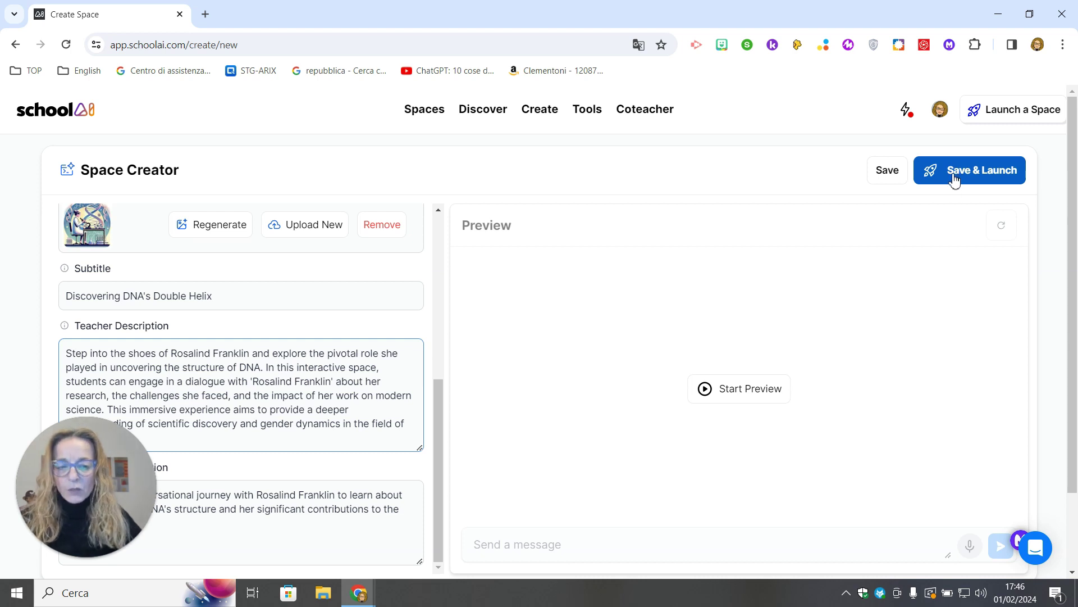
left_click(739, 392)
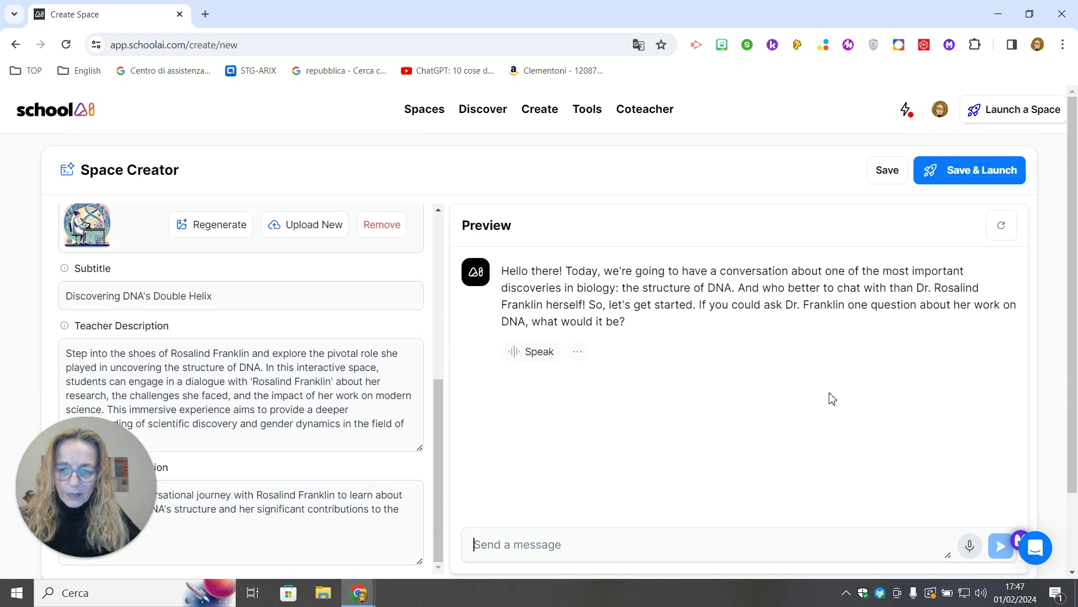
scroll(256, 436, "up", 6)
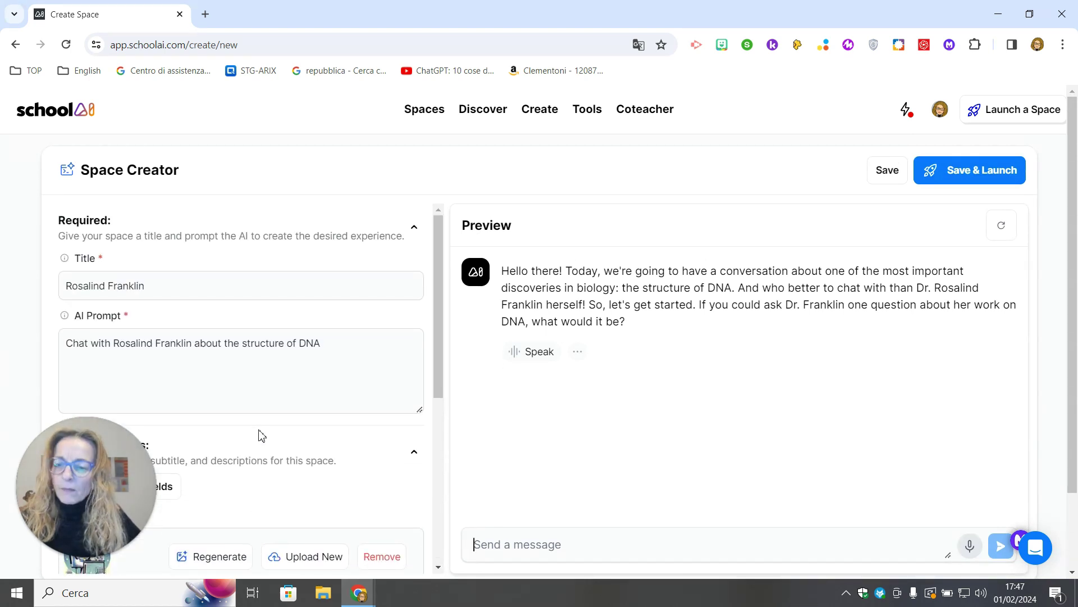
Save the Rosalind Franklin space, look over its overview page, and open the list of created spaces.
left_click(886, 173)
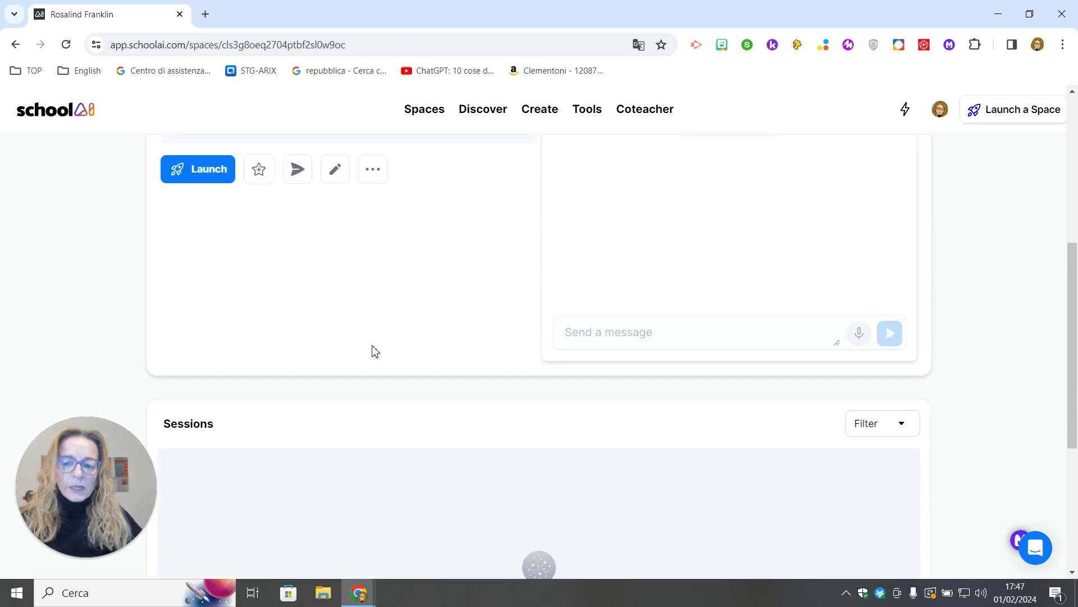
scroll(603, 414, "up", 6)
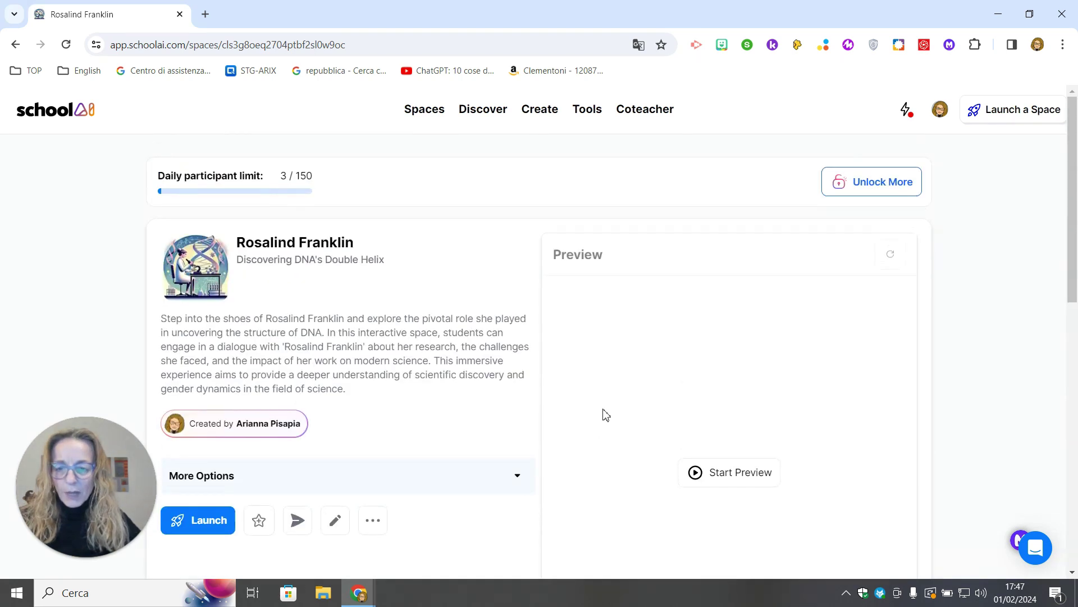
left_click(528, 115)
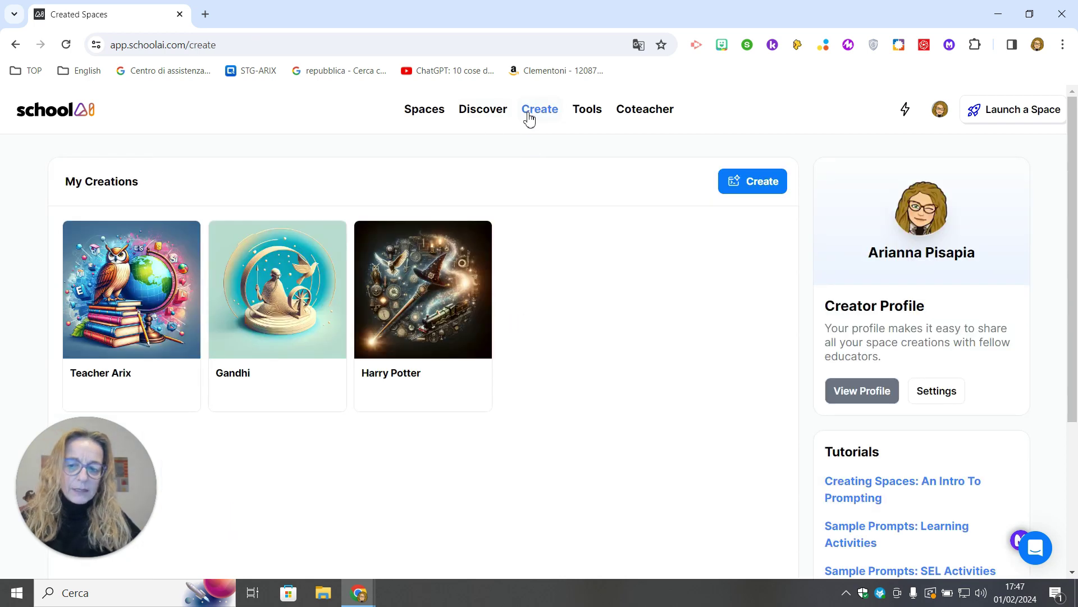